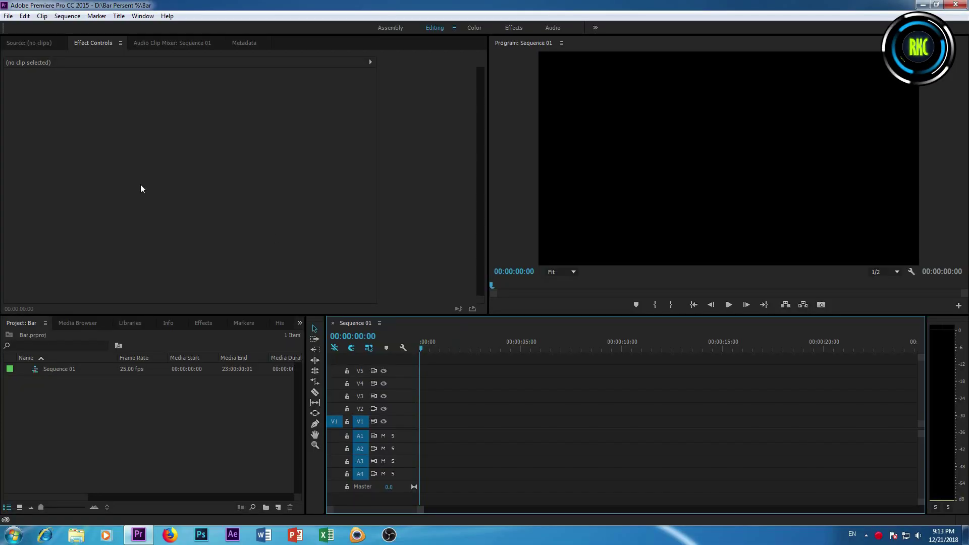
# - Create a 1920x1080 Default Still title named 'Loading' and open it in the Titler
pyautogui.click(119, 15)
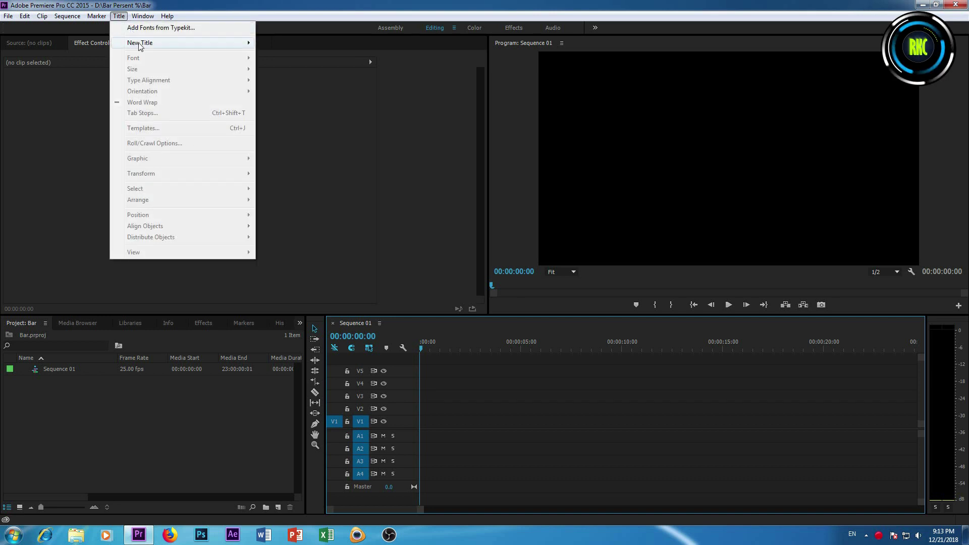
pyautogui.moveTo(243, 43)
pyautogui.click(277, 55)
pyautogui.write('Loading')
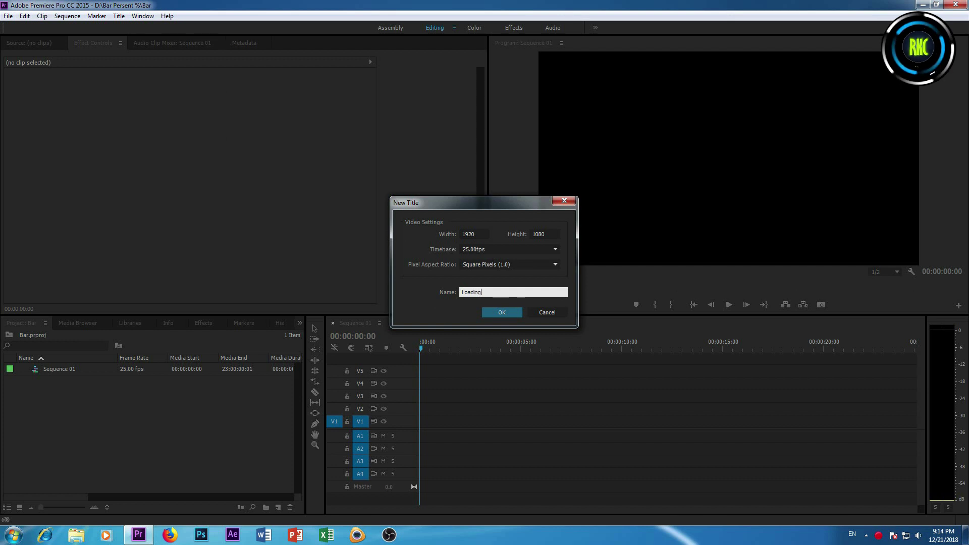
pyautogui.press('Return')
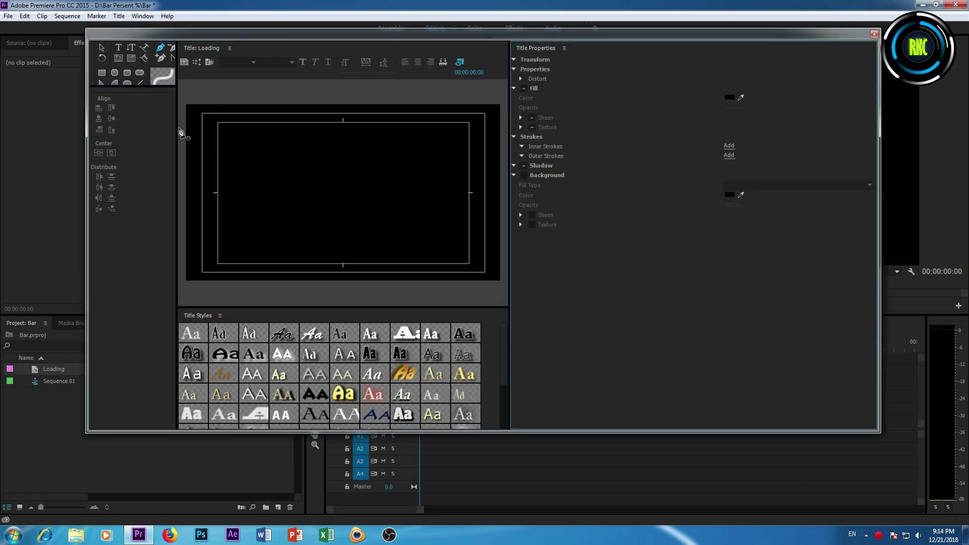
# - Draw a wide rounded rectangle across the frame, made taller and centred vertically
pyautogui.click(139, 72)
pyautogui.moveTo(218, 175)
pyautogui.mouseDown()
pyautogui.moveTo(437, 212)
pyautogui.moveTo(455, 225)
pyautogui.mouseUp()
pyautogui.moveTo(399, 207); pyautogui.dragTo(397, 200)
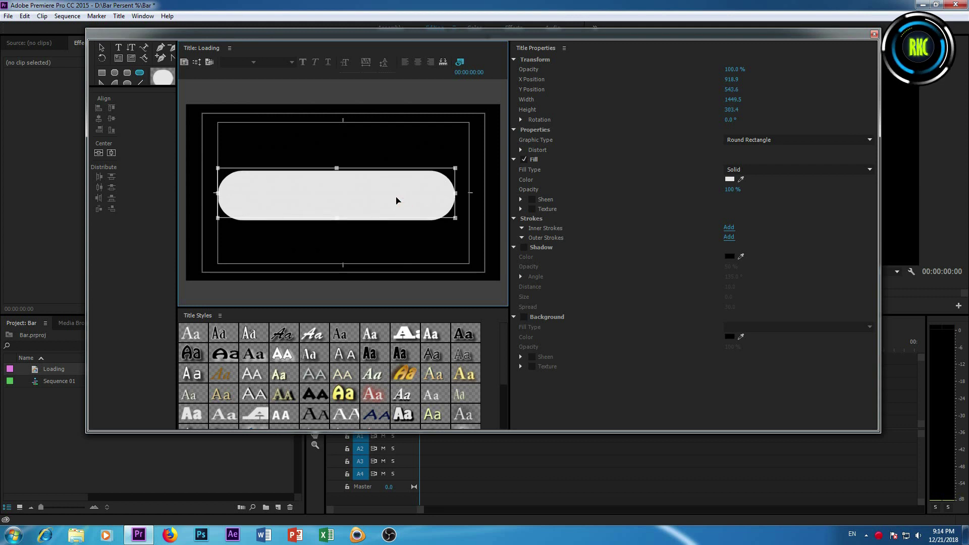
pyautogui.click(299, 161)
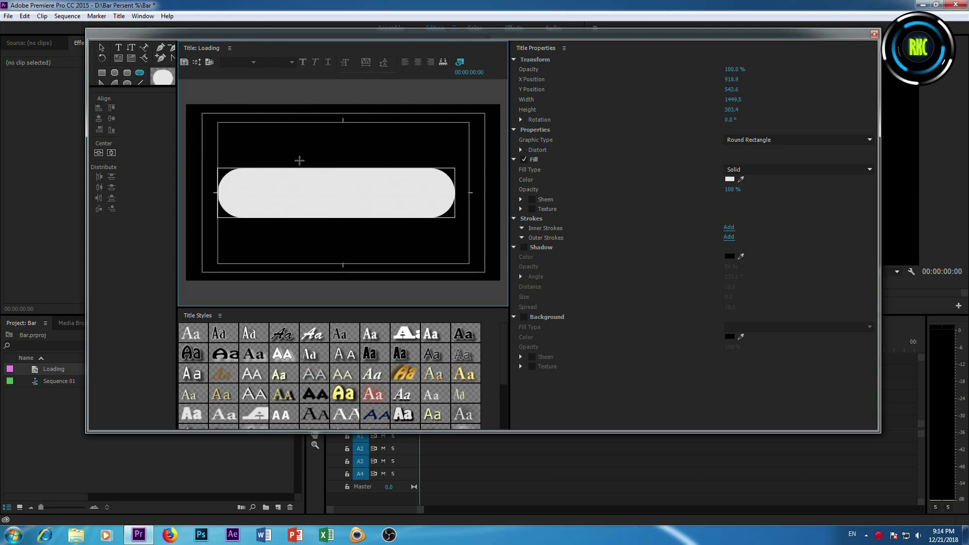
# - Fill the rounded bar with solid blue 1226E0
pyautogui.click(729, 179)
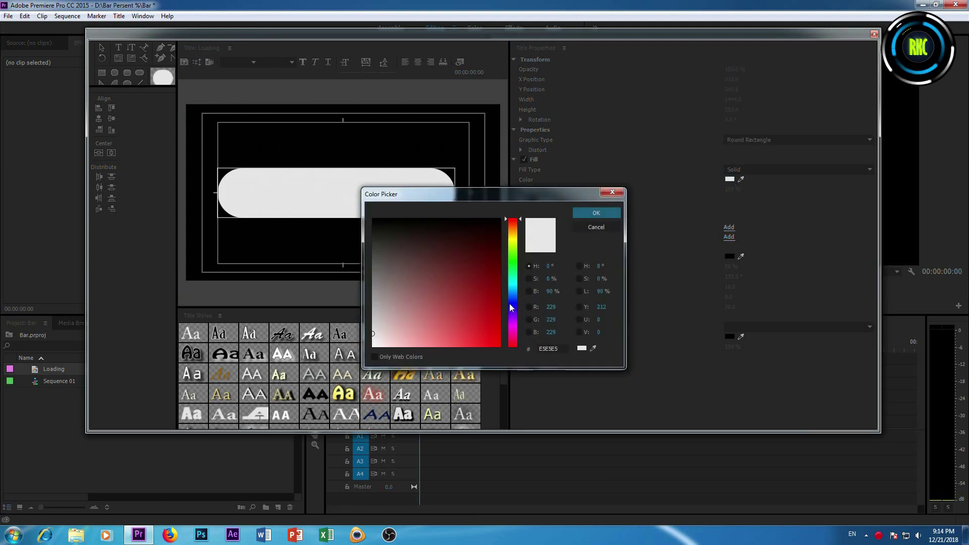
pyautogui.click(512, 303)
pyautogui.click(489, 331)
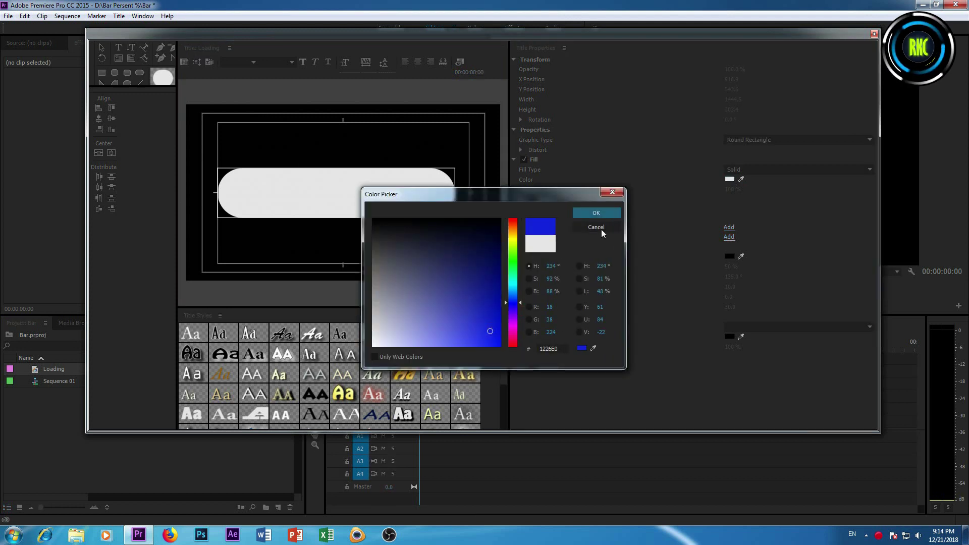
pyautogui.click(596, 213)
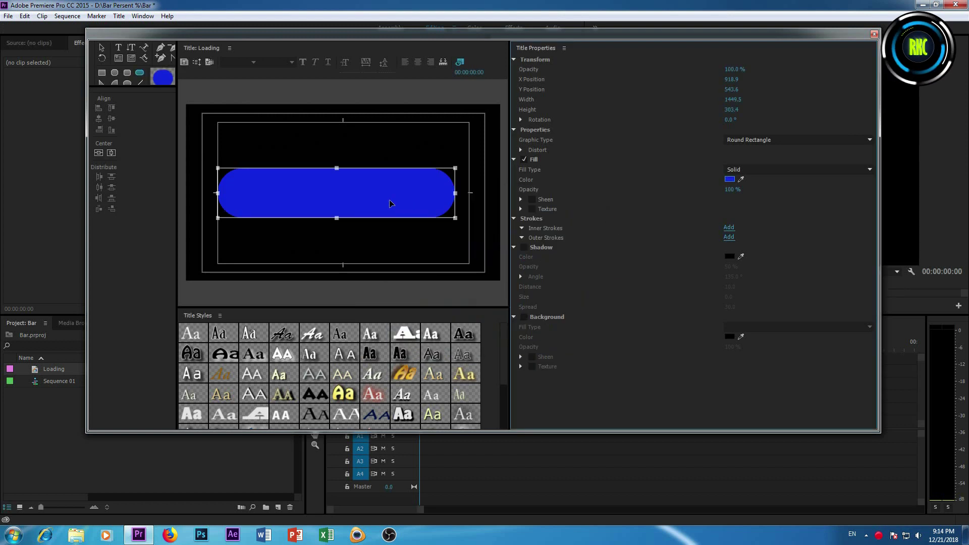
pyautogui.click(139, 72)
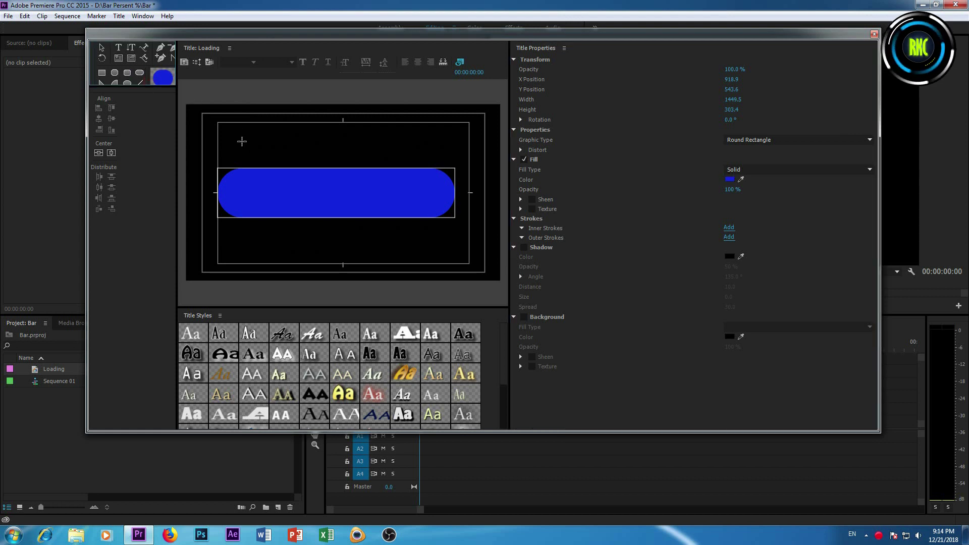
# - Draw a second, smaller rounded rectangle filled dark grey 484848
pyautogui.moveTo(241, 138); pyautogui.dragTo(407, 161)
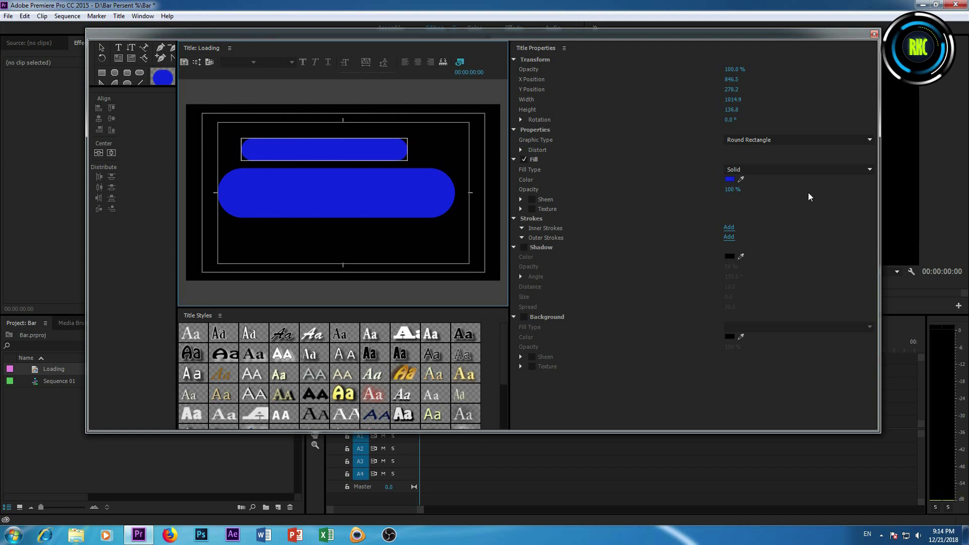
pyautogui.click(730, 179)
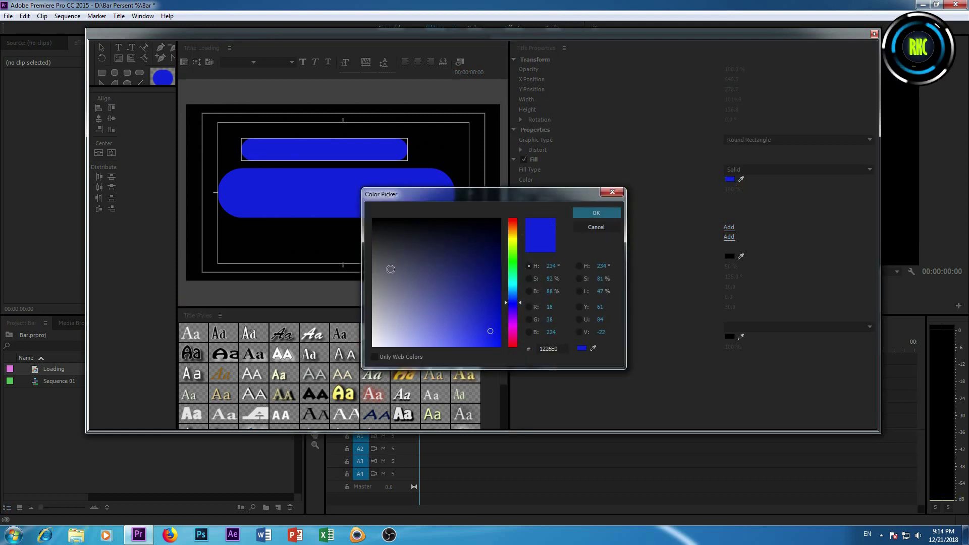
pyautogui.click(371, 254)
pyautogui.click(584, 217)
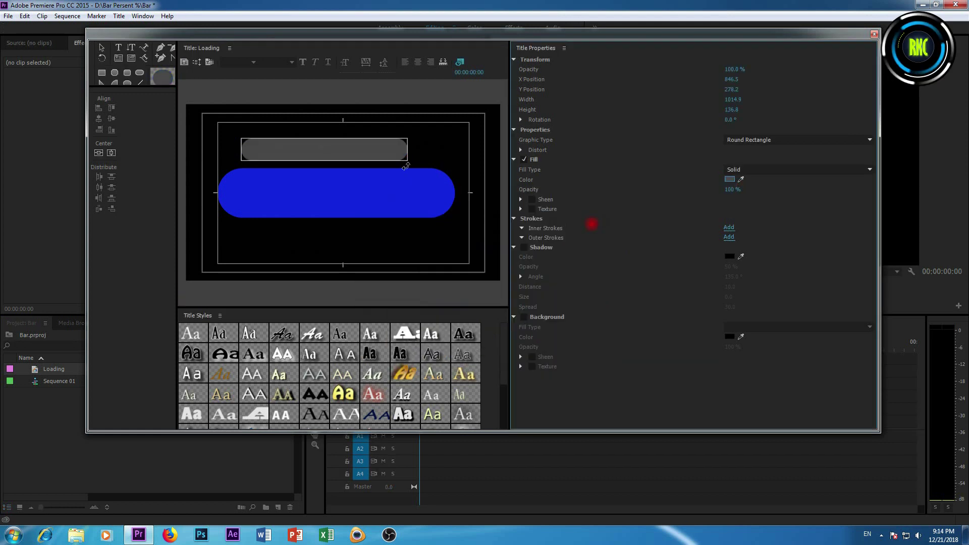
# - Move the grey bar inside the blue pill and stretch it wider at both ends
pyautogui.moveTo(367, 153); pyautogui.dragTo(372, 195)
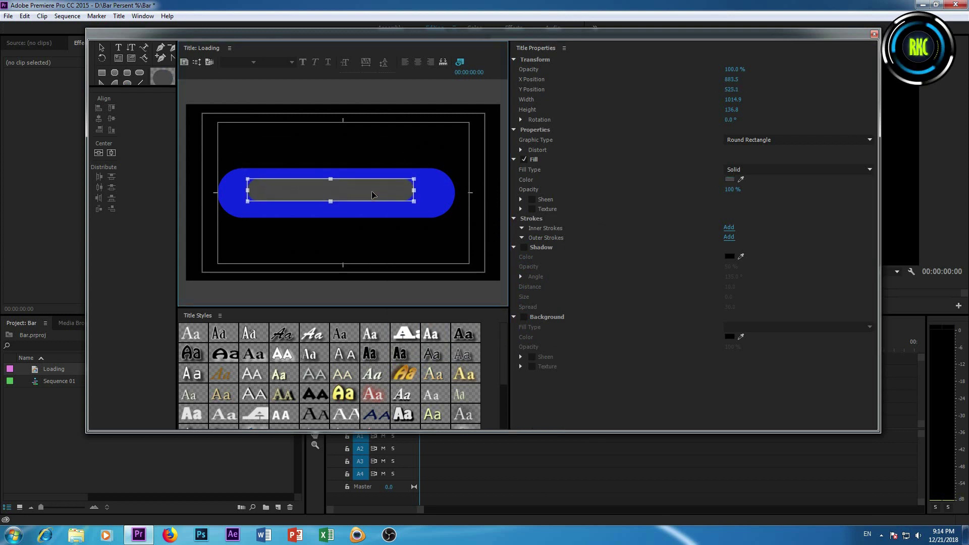
pyautogui.moveTo(412, 192); pyautogui.dragTo(425, 193)
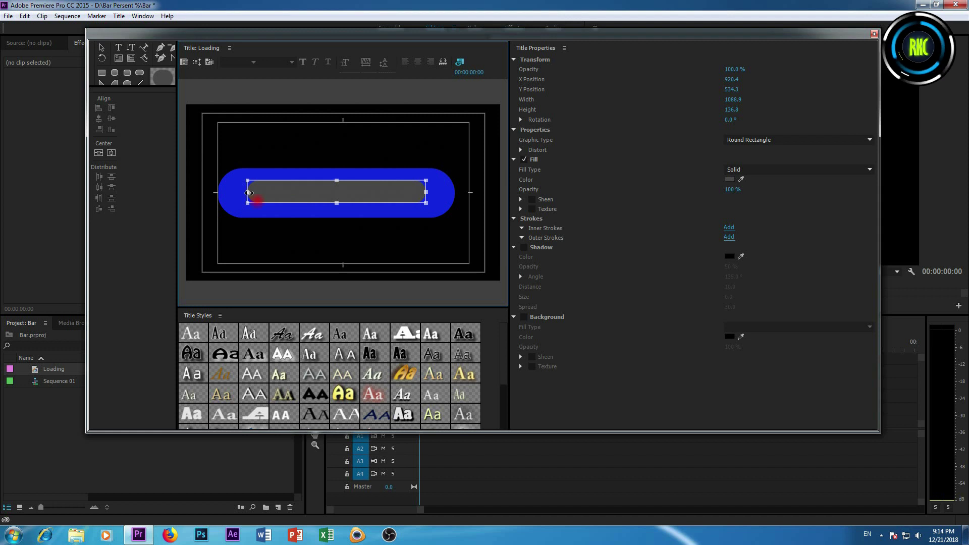
pyautogui.moveTo(249, 192); pyautogui.dragTo(241, 192)
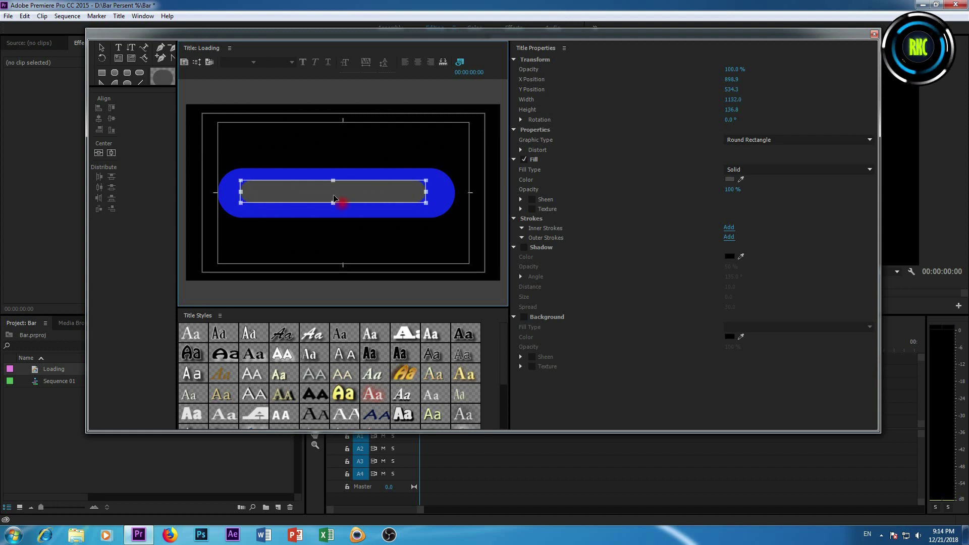
pyautogui.moveTo(333, 198); pyautogui.dragTo(334, 196)
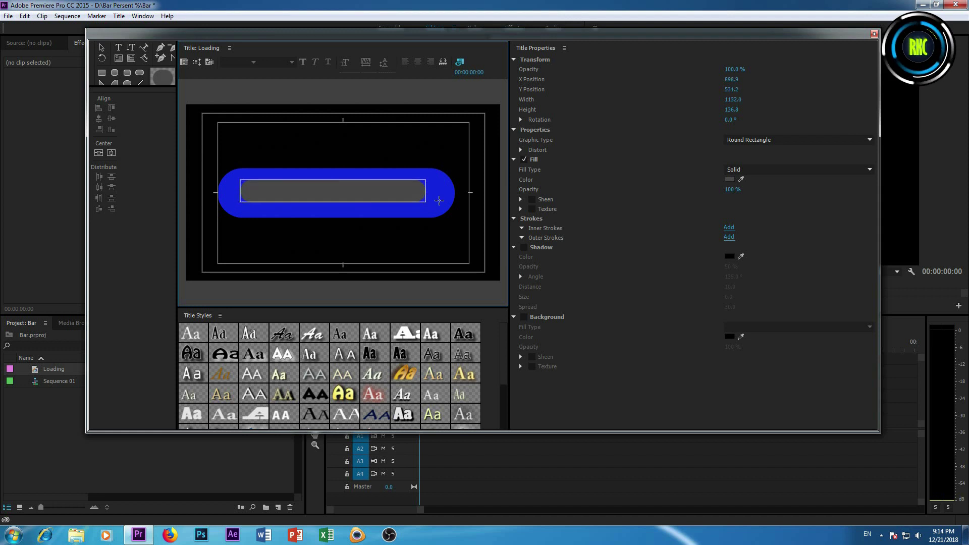
# - Narrow the blue pill from its right end and re-centre the grey bar inside it
pyautogui.click(101, 48)
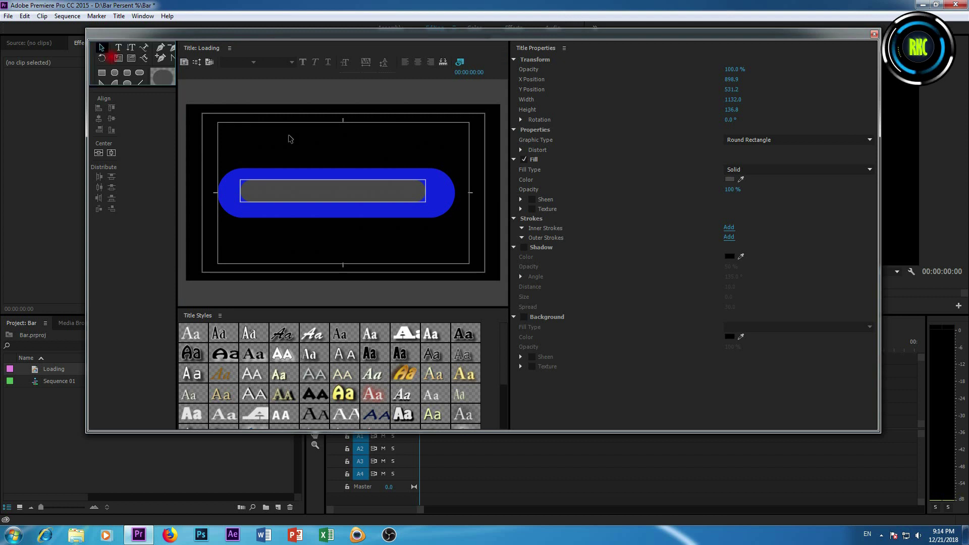
pyautogui.click(446, 184)
pyautogui.moveTo(456, 194); pyautogui.dragTo(442, 197)
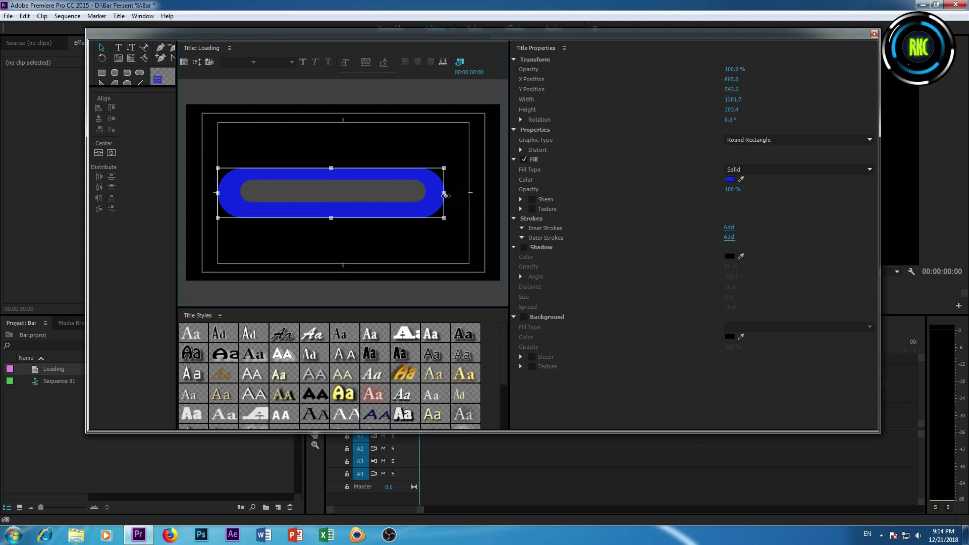
pyautogui.moveTo(381, 195); pyautogui.dragTo(375, 198)
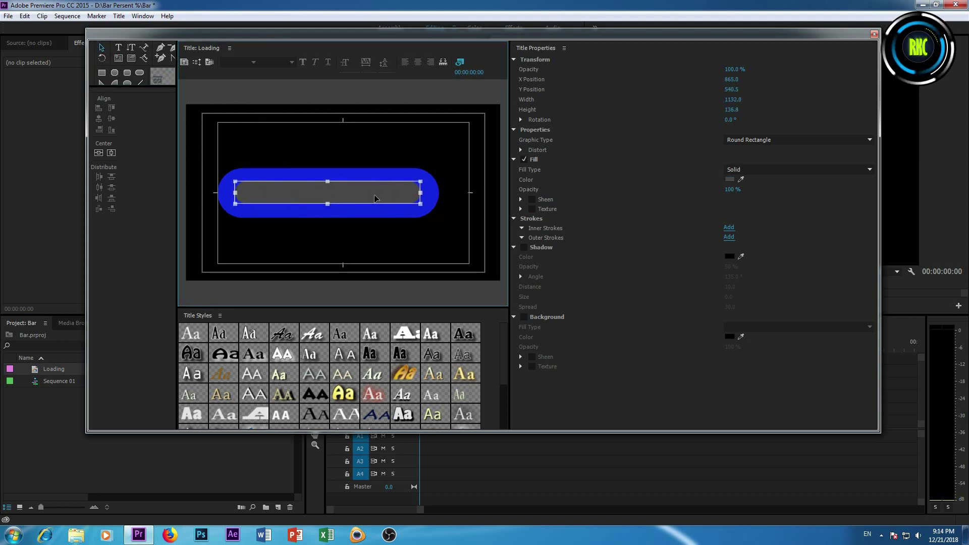
pyautogui.click(454, 181)
pyautogui.click(396, 192)
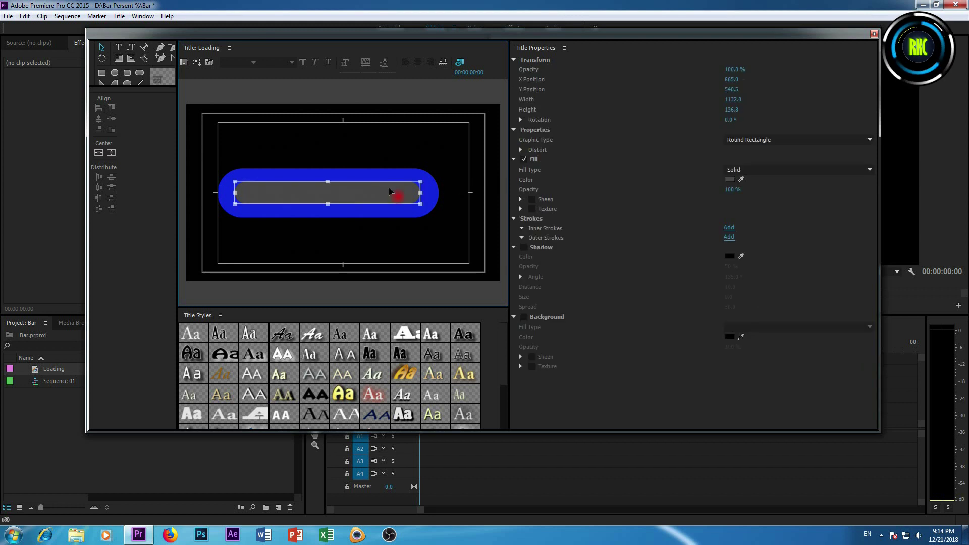
pyautogui.click(443, 148)
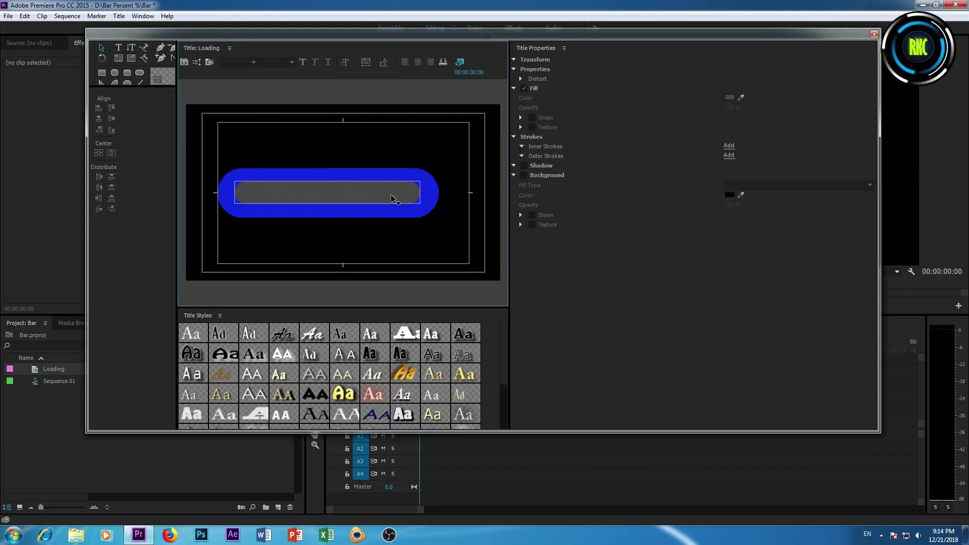
pyautogui.click(390, 195)
# - Give the blue pill a white, size 10 outer stroke
pyautogui.click(405, 178)
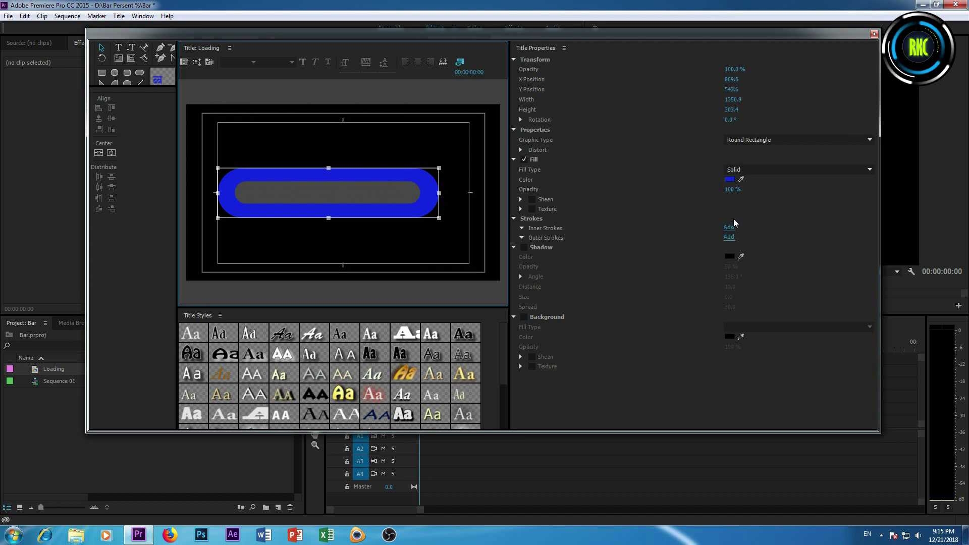
pyautogui.click(729, 237)
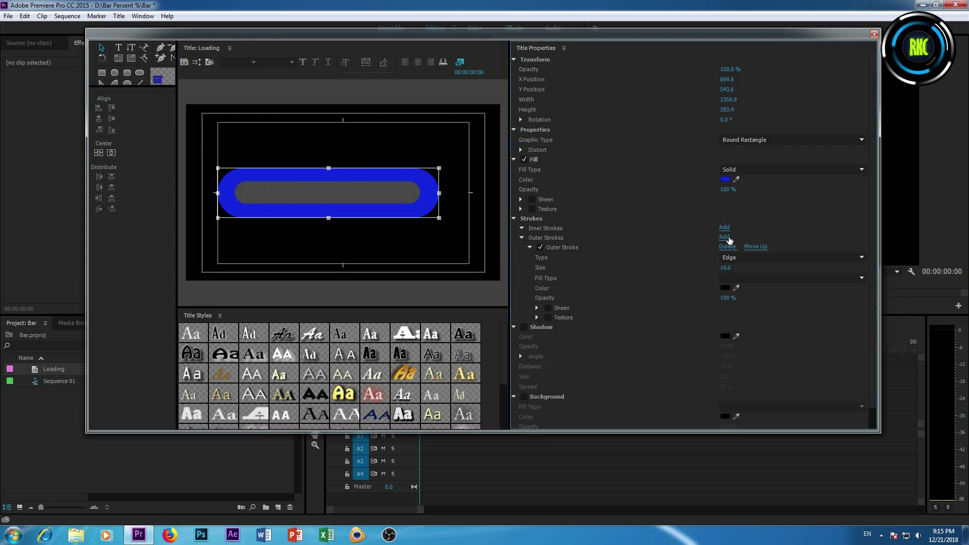
pyautogui.click(724, 288)
pyautogui.moveTo(389, 301); pyautogui.dragTo(374, 353)
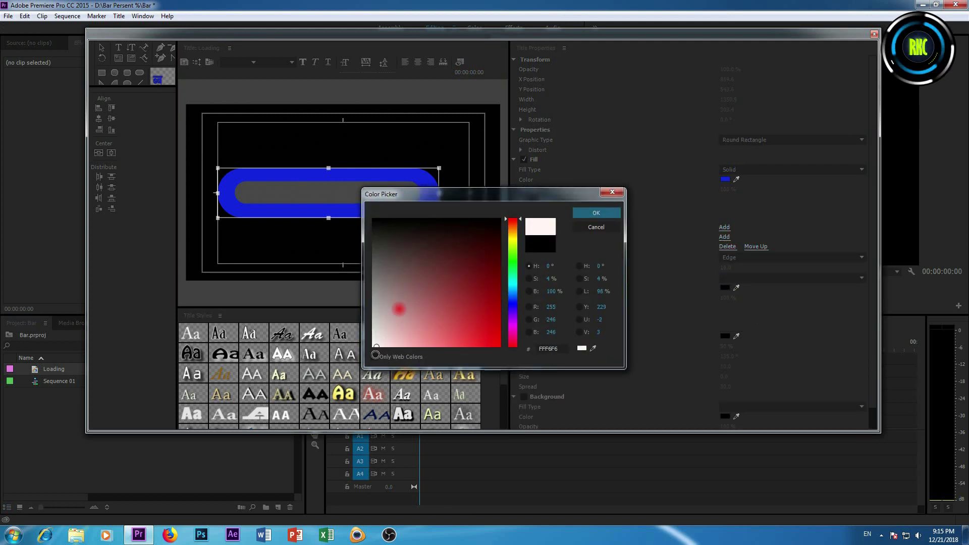
pyautogui.click(597, 214)
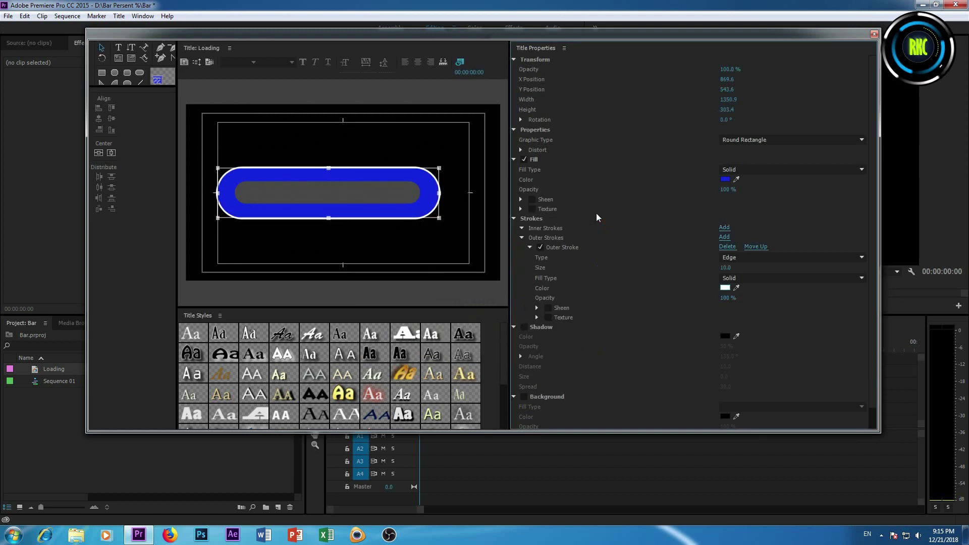
# - Copy the grey inner bar and close the Titler
pyautogui.click(387, 186)
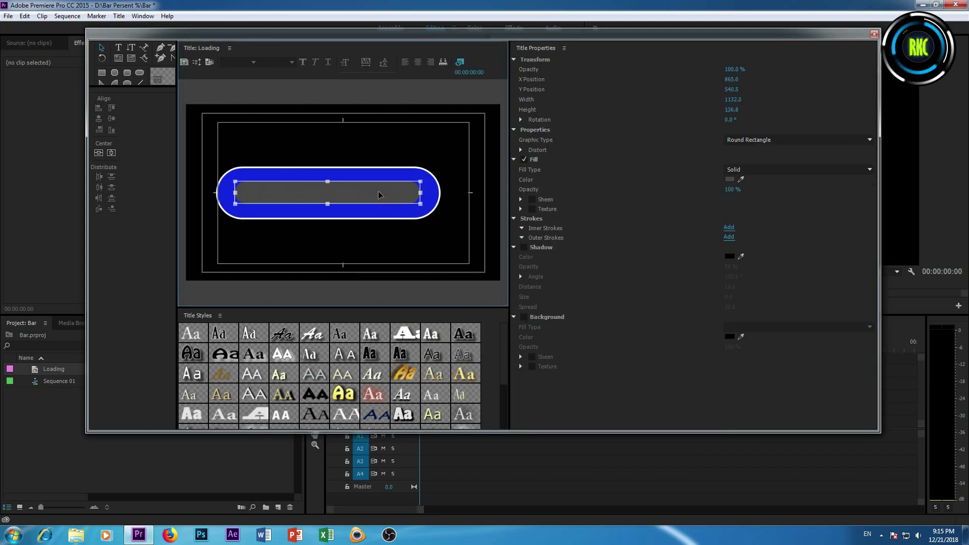
pyautogui.rightClick(380, 195)
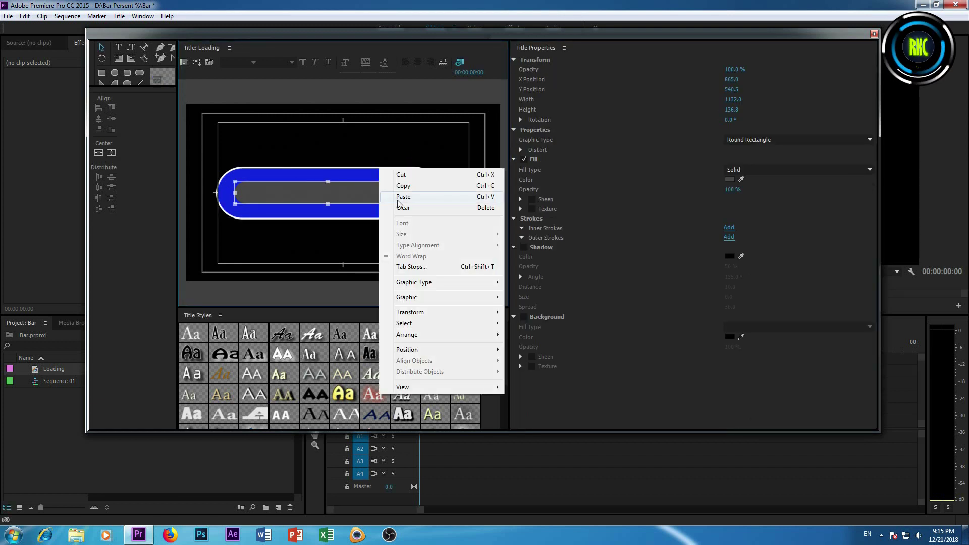
pyautogui.click(407, 188)
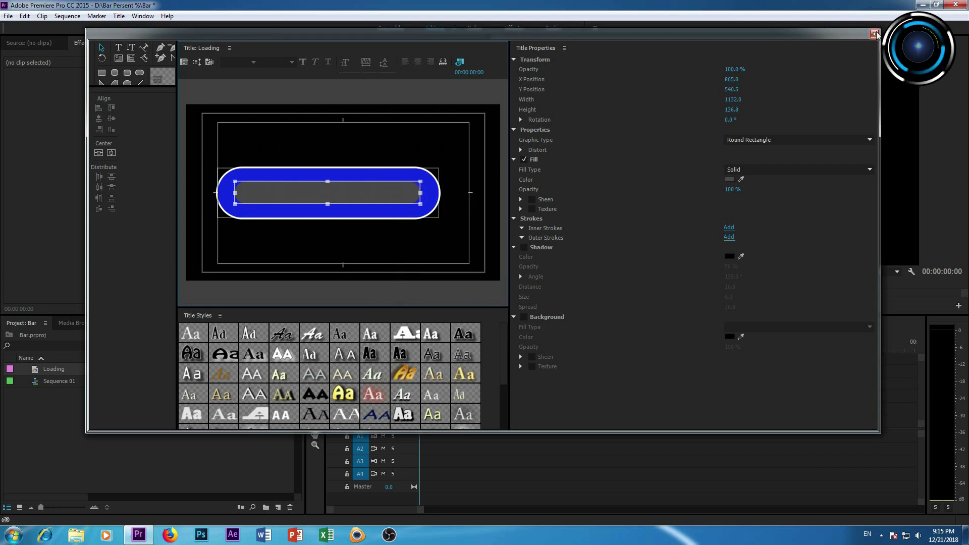
pyautogui.click(874, 34)
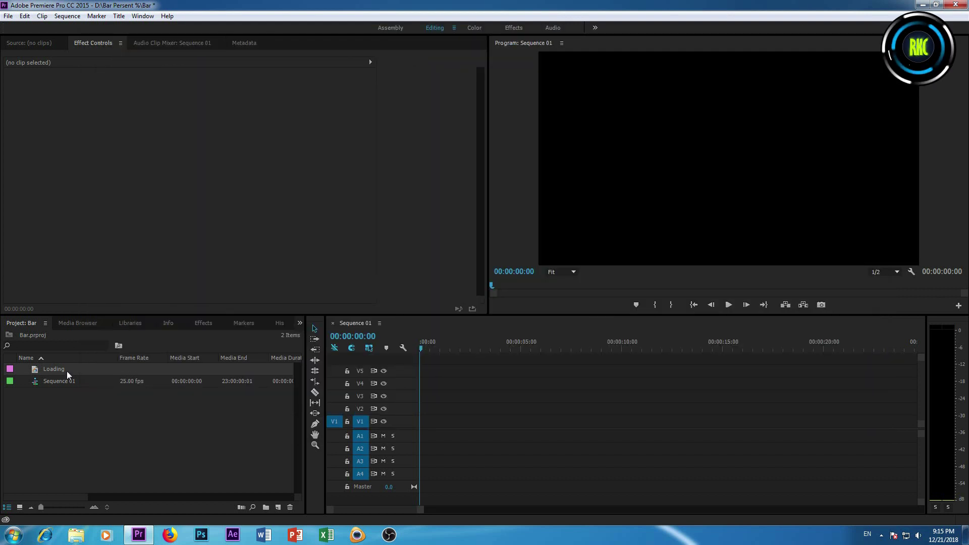
# - Place the Loading title at 00:00 on track V1 of Sequence 01
pyautogui.moveTo(61, 370); pyautogui.dragTo(414, 429)
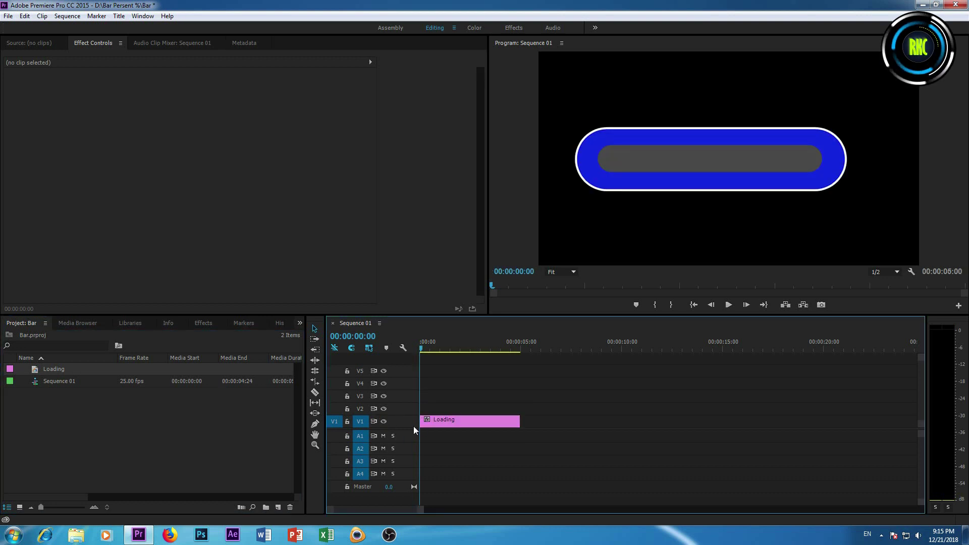
pyautogui.click(445, 419)
pyautogui.click(118, 17)
# - Create a new Default Still title named 'Loading 1'
pyautogui.moveTo(165, 47)
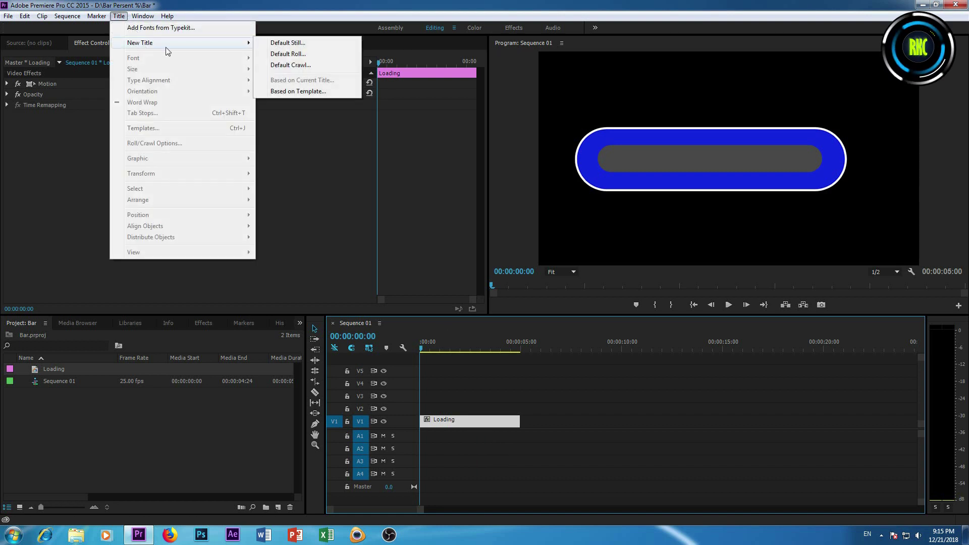
pyautogui.click(292, 44)
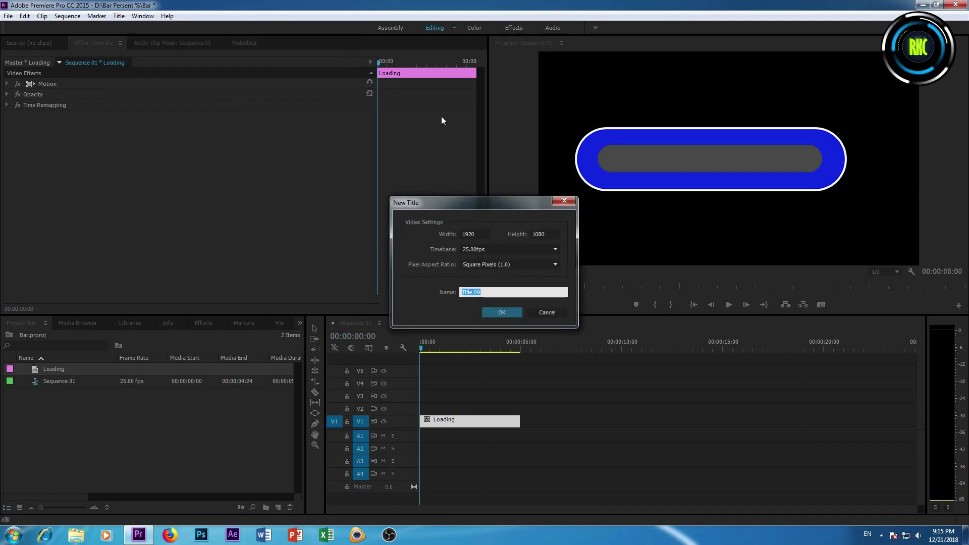
pyautogui.write('Loading 1')
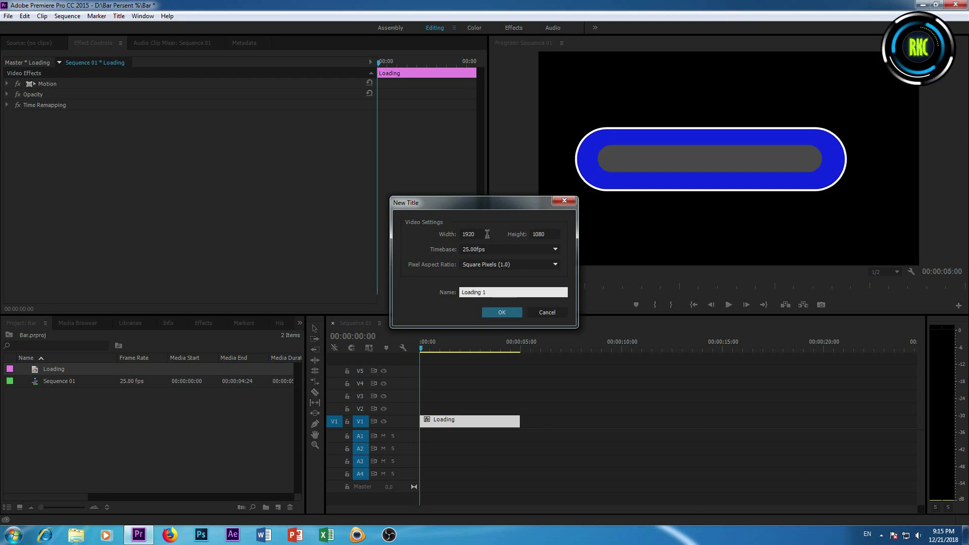
pyautogui.click(509, 314)
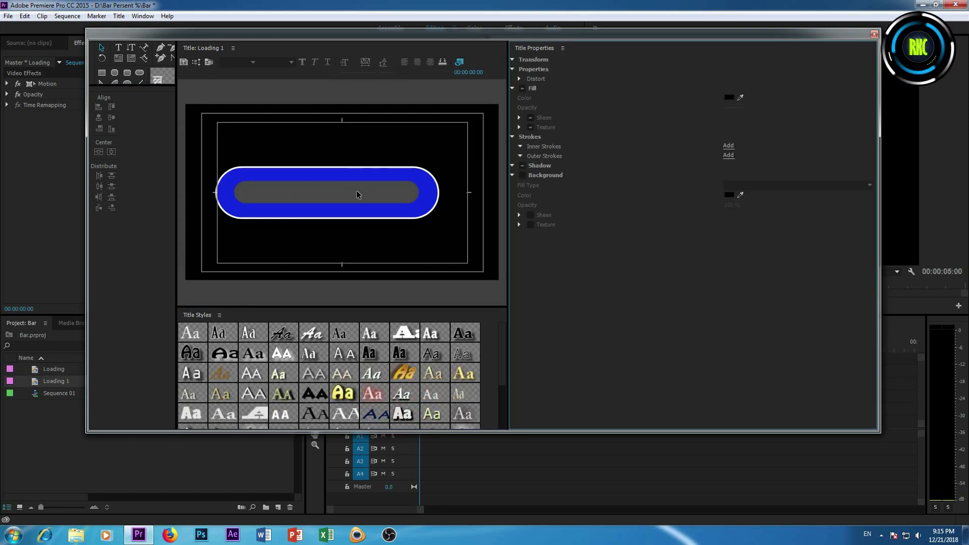
# - Fill the inner rounded bar white, save the project and close the Titler
pyautogui.click(357, 194)
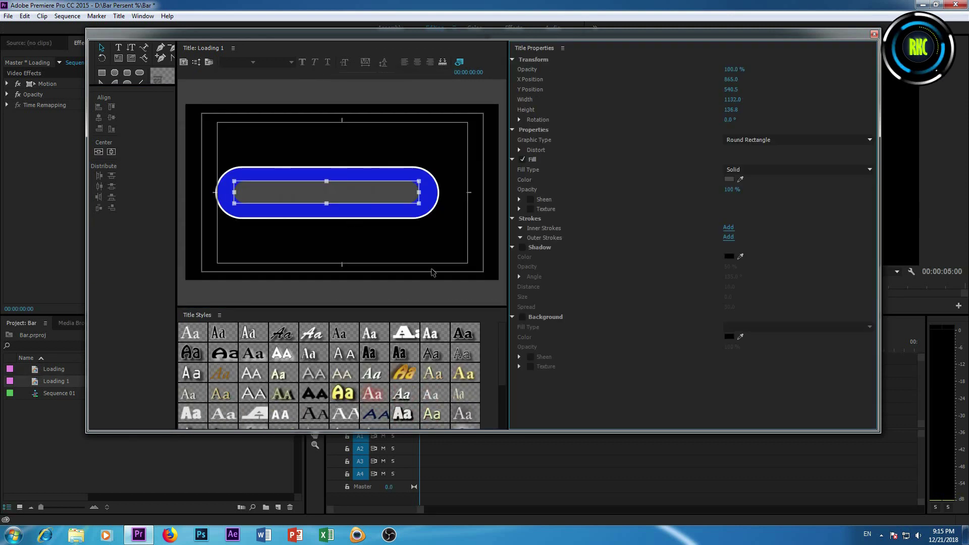
pyautogui.click(730, 179)
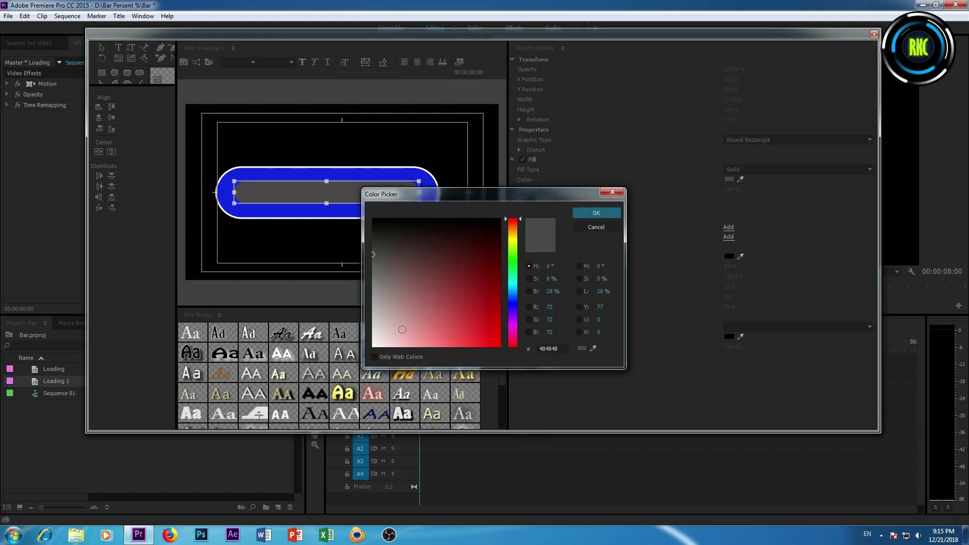
pyautogui.click(594, 214)
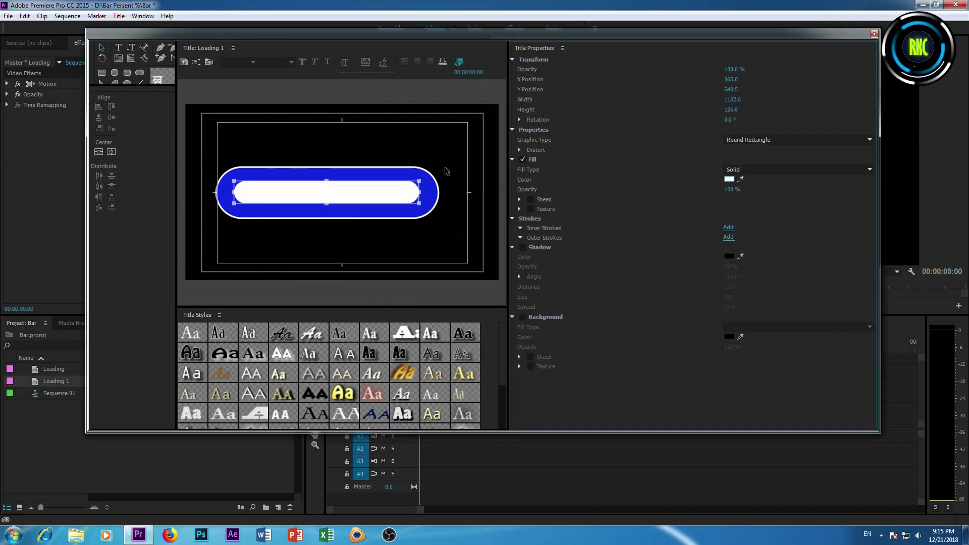
pyautogui.hotkey('ctrl', 's')
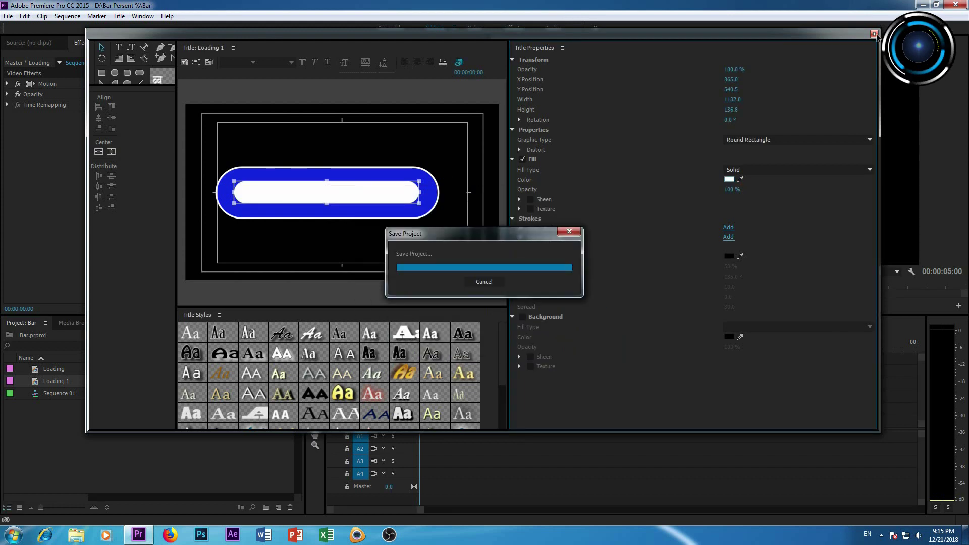
pyautogui.click(874, 34)
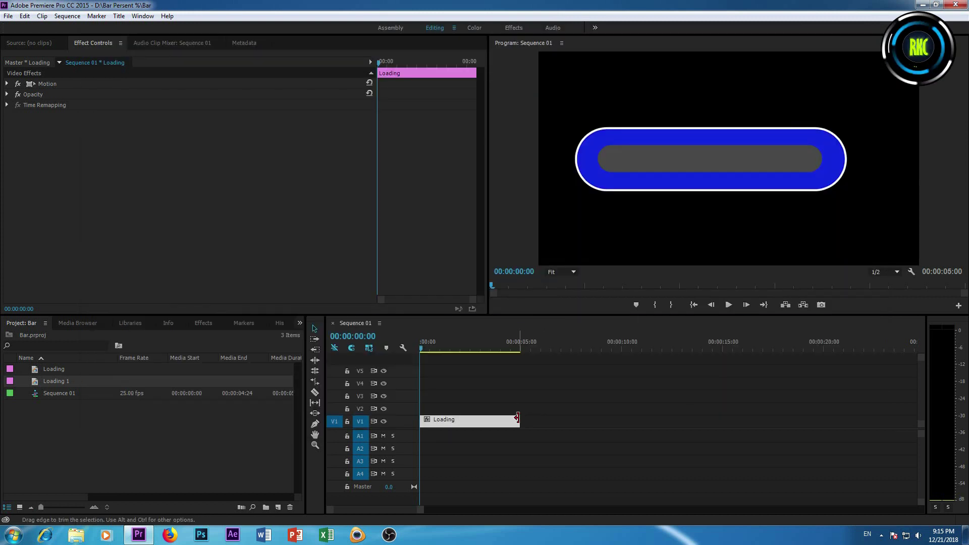
# - Lengthen Loading to 7:12 and stack Loading 1 on V2, trimmed to the same length
pyautogui.moveTo(520, 420); pyautogui.dragTo(546, 421)
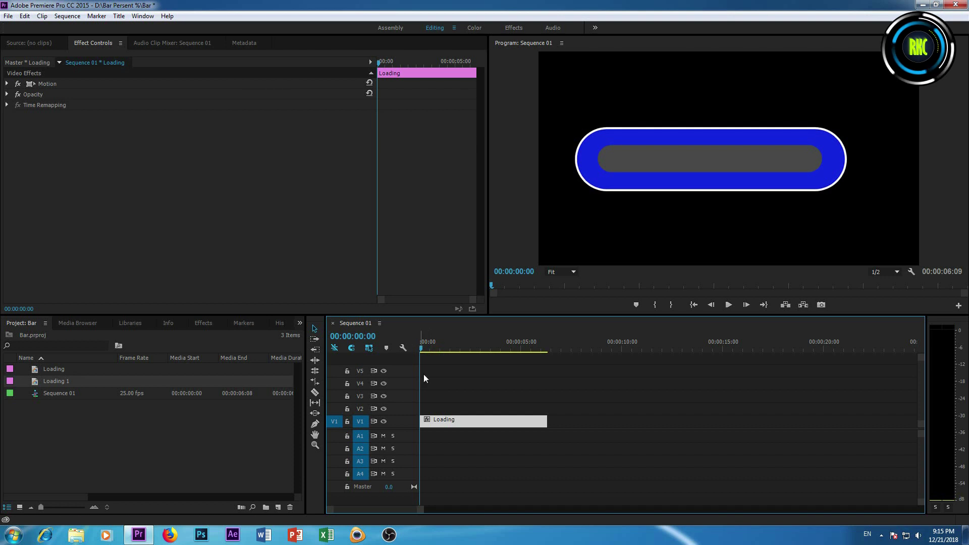
pyautogui.moveTo(79, 381); pyautogui.dragTo(507, 418)
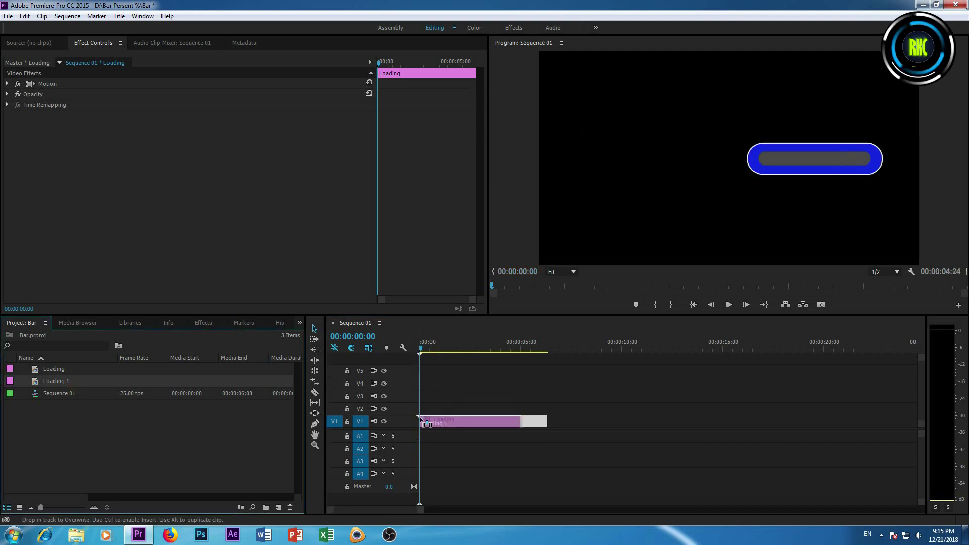
pyautogui.moveTo(520, 407)
pyautogui.mouseDown()
pyautogui.moveTo(569, 408)
pyautogui.moveTo(569, 423)
pyautogui.mouseUp()
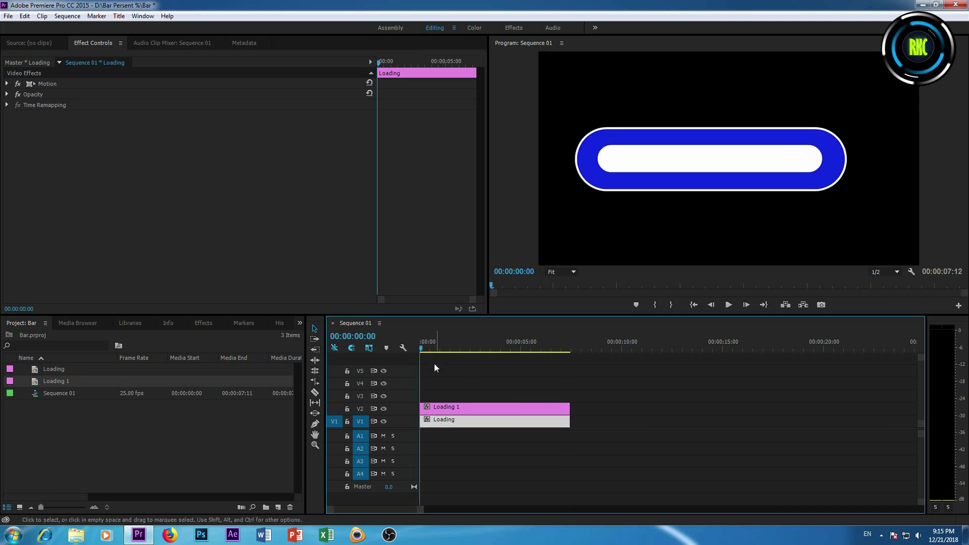
pyautogui.click(454, 407)
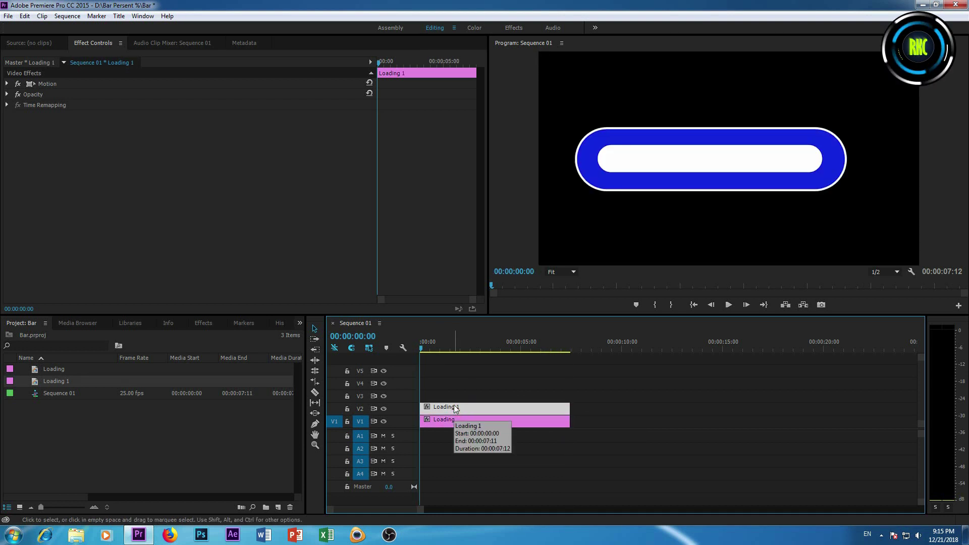
# - Add a rectangle mask to Loading 1's Opacity and shrink it to a slanted strip at the bar's left end
pyautogui.click(7, 84)
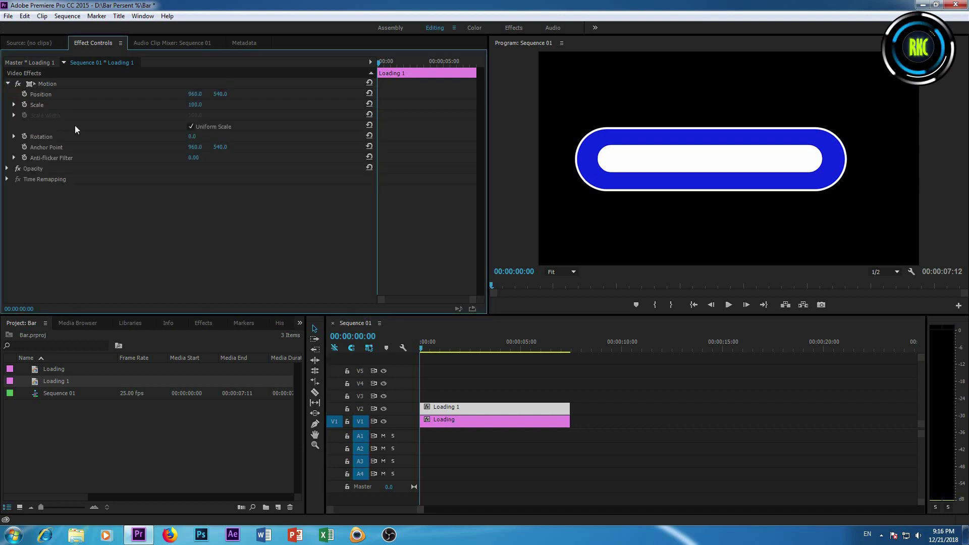
pyautogui.click(7, 169)
pyautogui.click(40, 179)
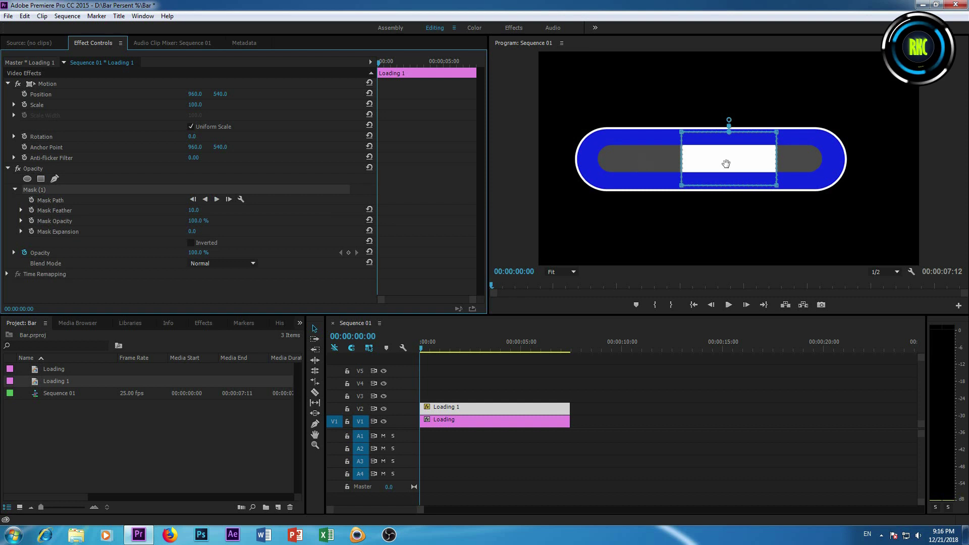
pyautogui.moveTo(728, 161); pyautogui.dragTo(599, 162)
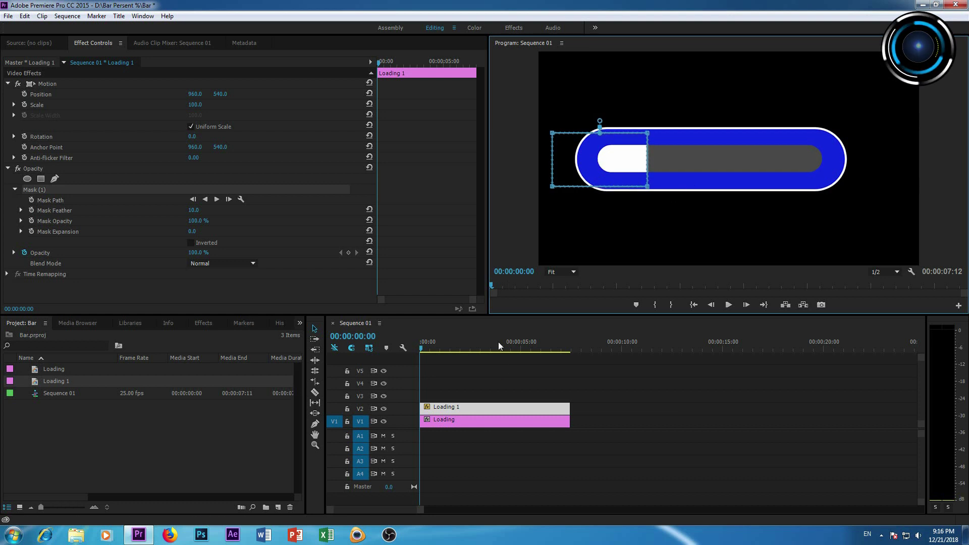
pyautogui.moveTo(648, 188); pyautogui.dragTo(596, 190)
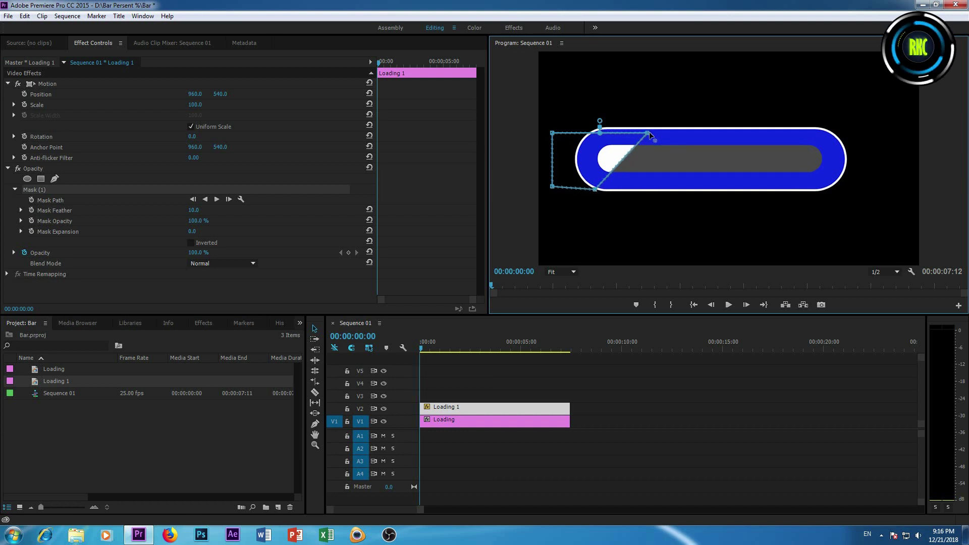
pyautogui.moveTo(648, 132); pyautogui.dragTo(602, 126)
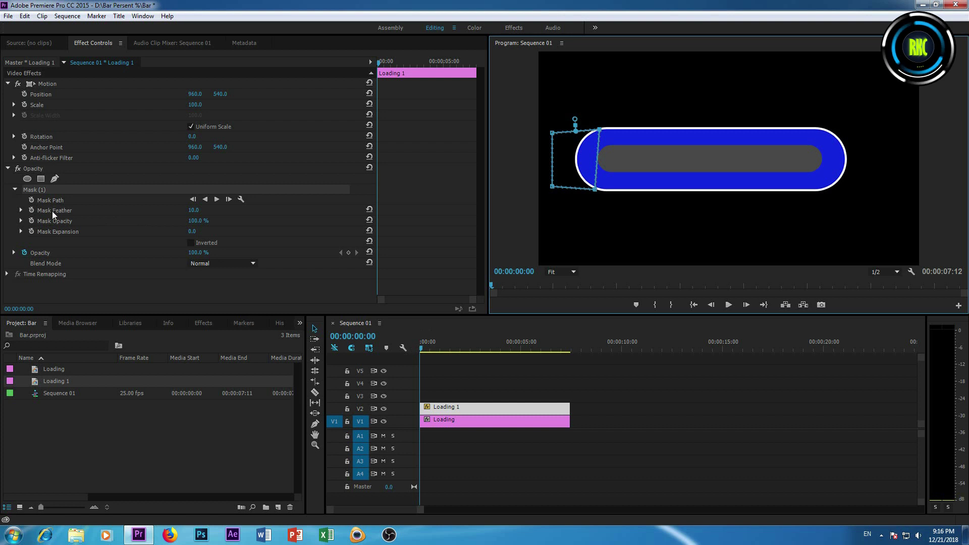
pyautogui.click(31, 200)
# - Keyframe the mask at 0:00, then stretch it over the whole bar at about 4:15
pyautogui.click(477, 349)
pyautogui.moveTo(478, 349); pyautogui.dragTo(516, 354)
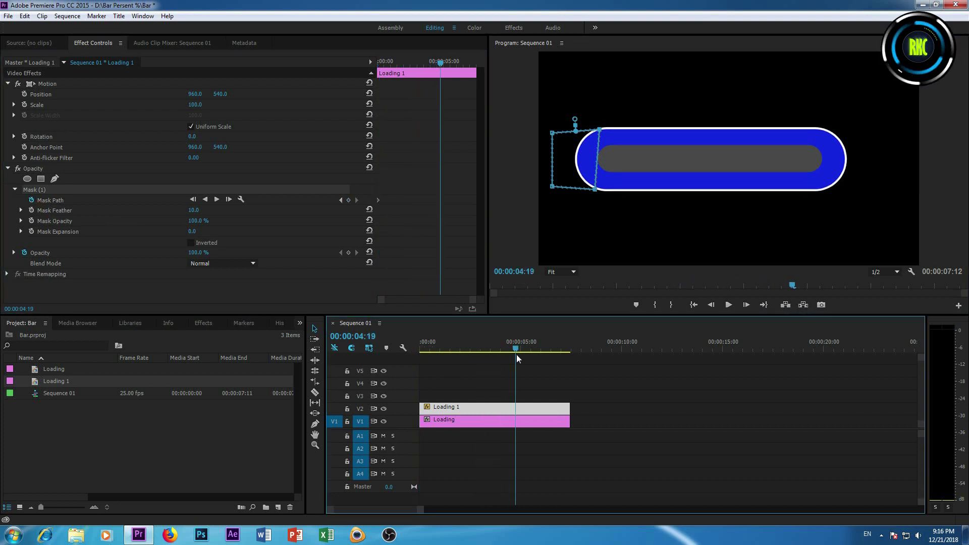
pyautogui.moveTo(595, 191)
pyautogui.mouseDown()
pyautogui.moveTo(826, 205)
pyautogui.moveTo(853, 196)
pyautogui.mouseUp()
pyautogui.moveTo(601, 129); pyautogui.dragTo(839, 133)
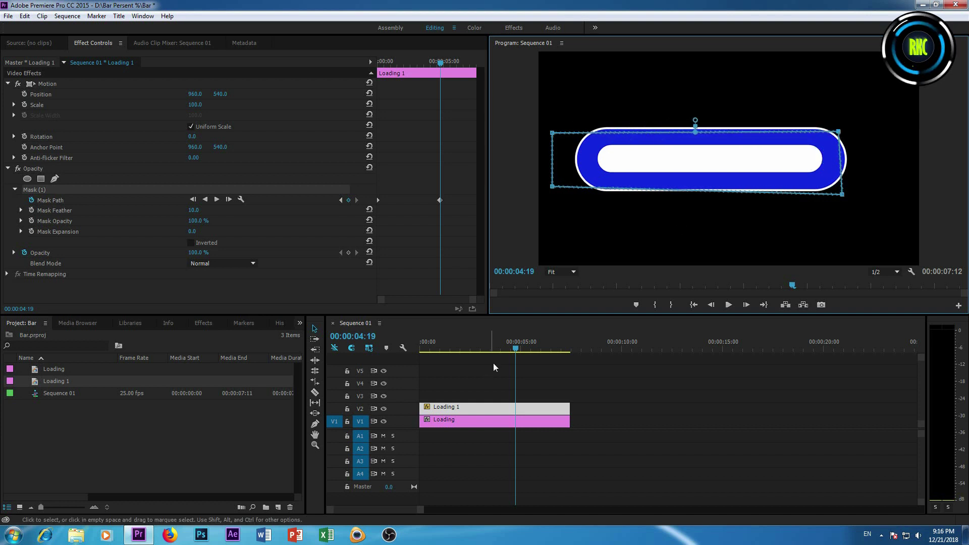
# - Preview the fill animation and raise Mask Feather to 32
pyautogui.moveTo(511, 346); pyautogui.dragTo(419, 370)
pyautogui.press('space')
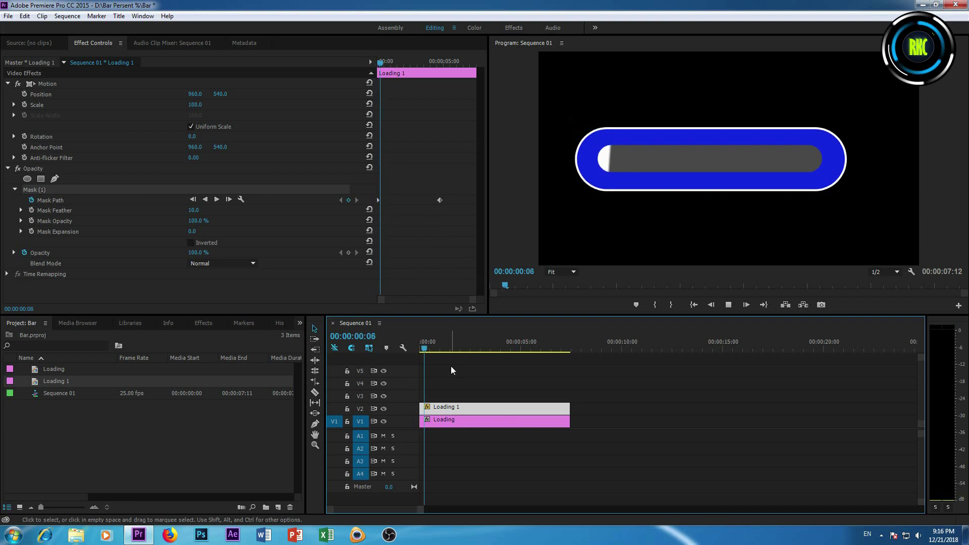
pyautogui.click(512, 356)
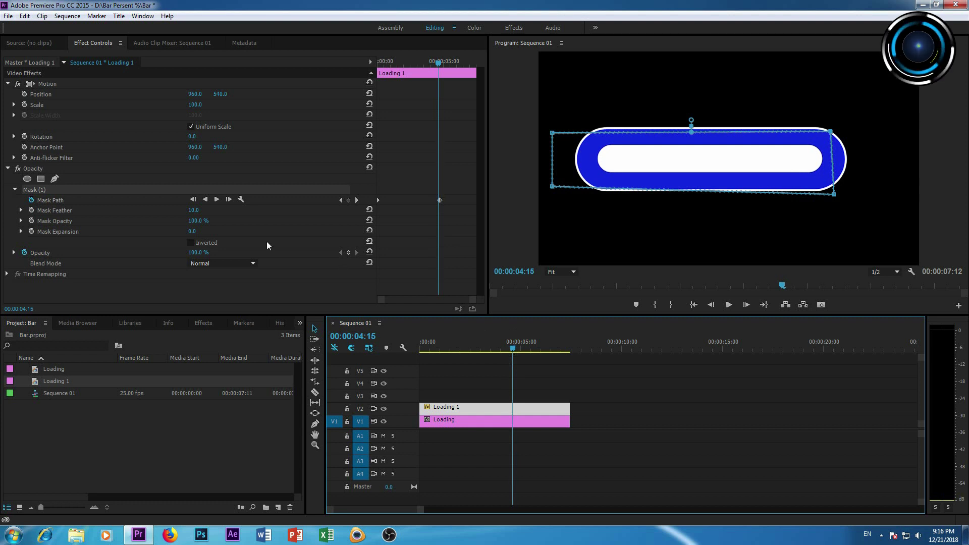
pyautogui.click(194, 221)
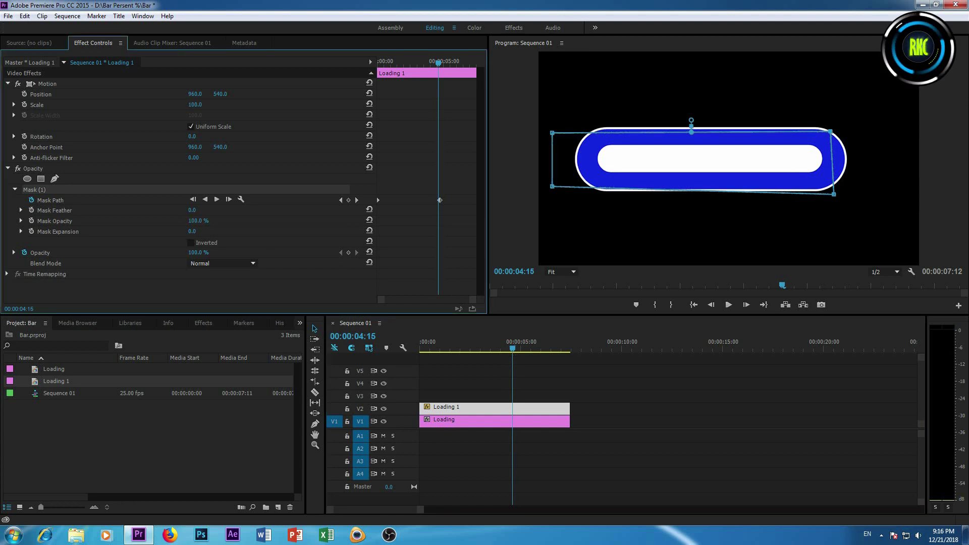
pyautogui.moveTo(193, 210); pyautogui.dragTo(207, 210)
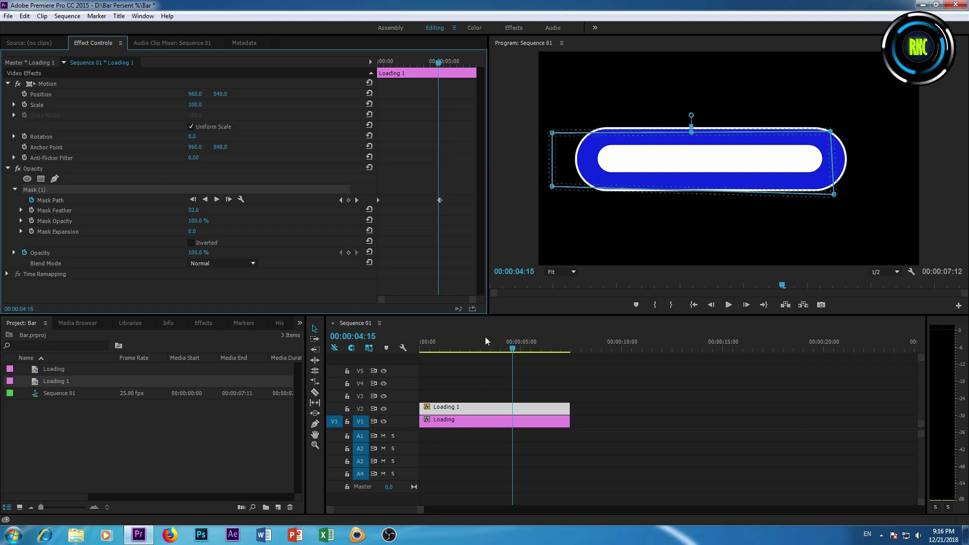
pyautogui.moveTo(511, 348); pyautogui.dragTo(413, 367)
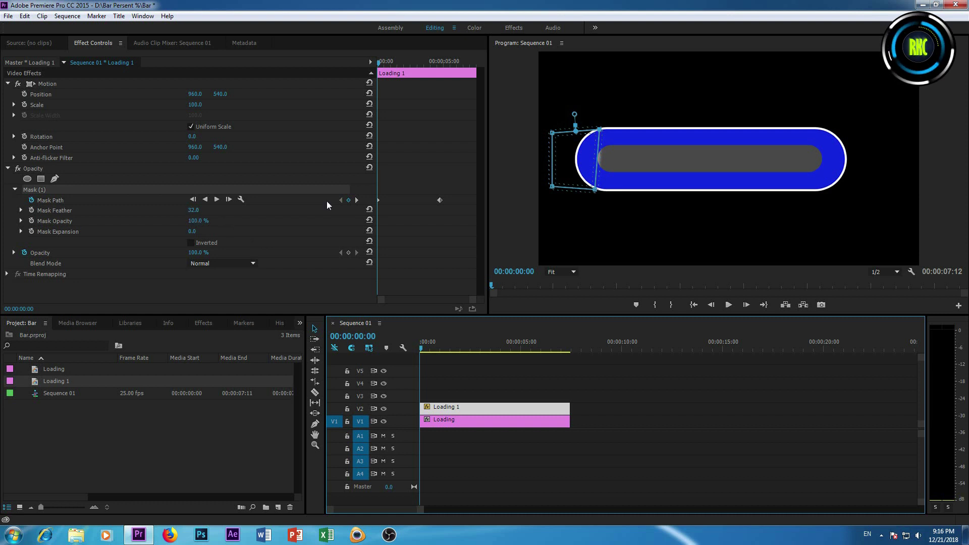
# - Nudge the mask's starting edge left, raise Mask Feather to 41, and preview the fill
pyautogui.moveTo(599, 130); pyautogui.dragTo(594, 127)
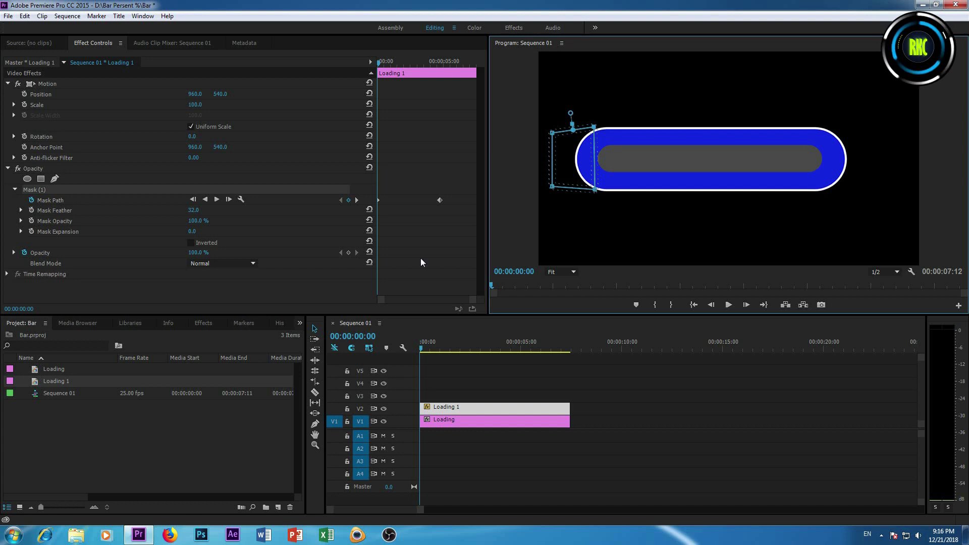
pyautogui.press('space')
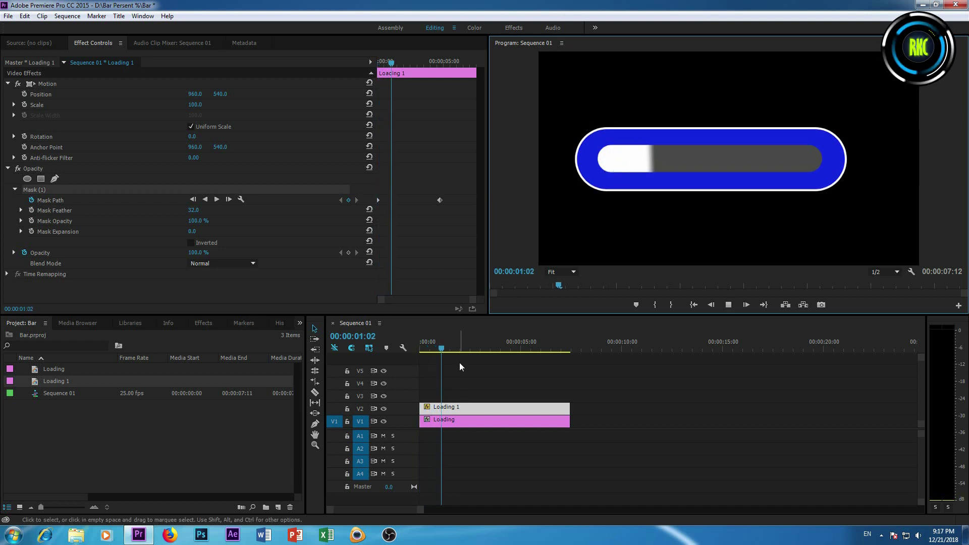
pyautogui.moveTo(193, 210); pyautogui.dragTo(198, 221)
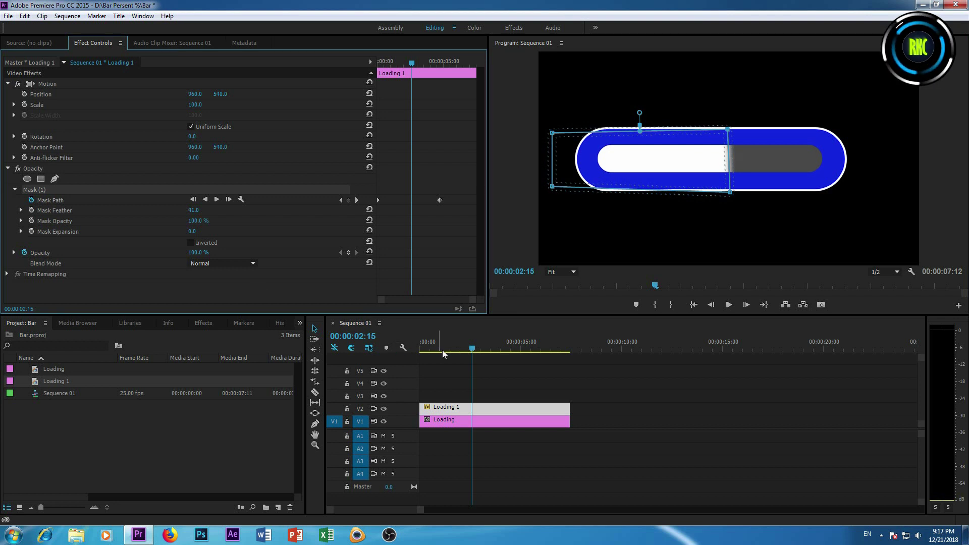
pyautogui.moveTo(470, 348); pyautogui.dragTo(408, 360)
pyautogui.press('space')
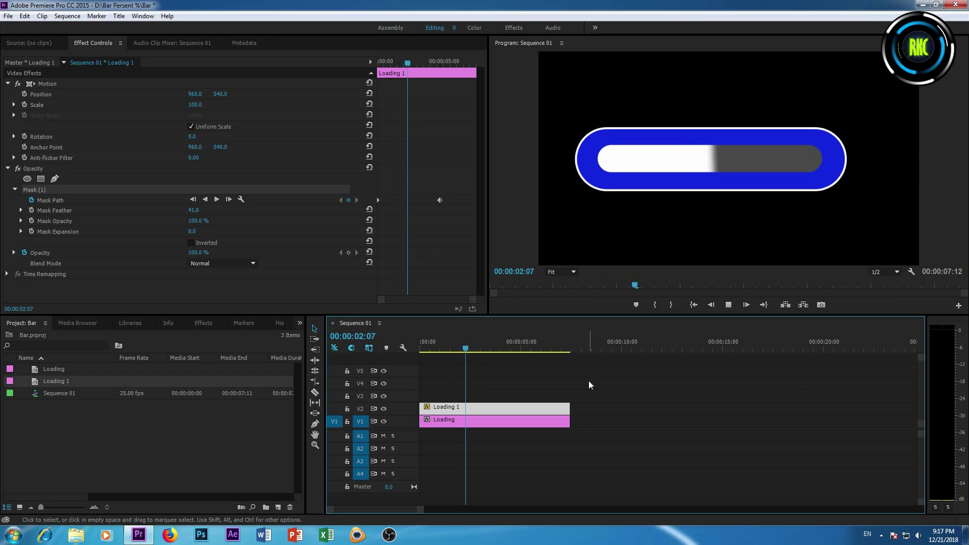
pyautogui.press('space')
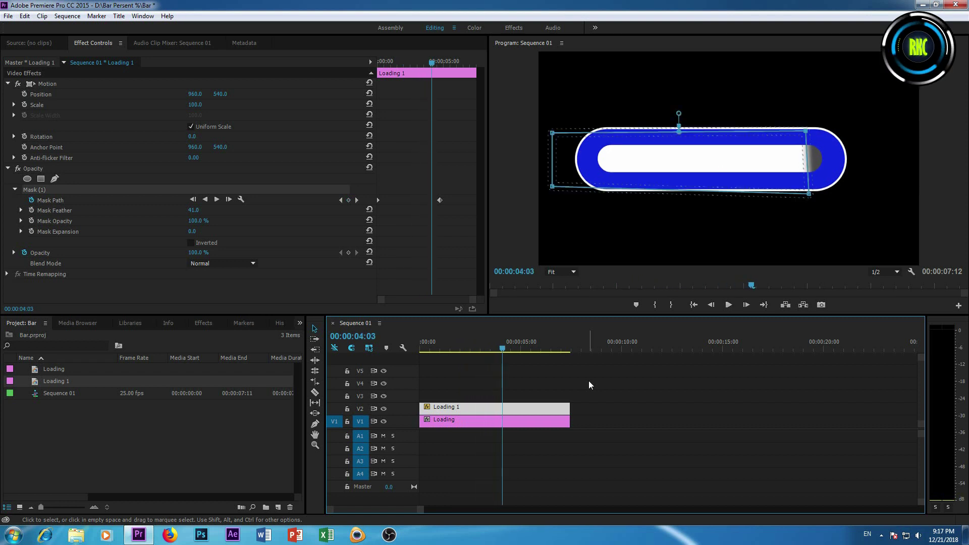
pyautogui.press('space')
pyautogui.press('space')
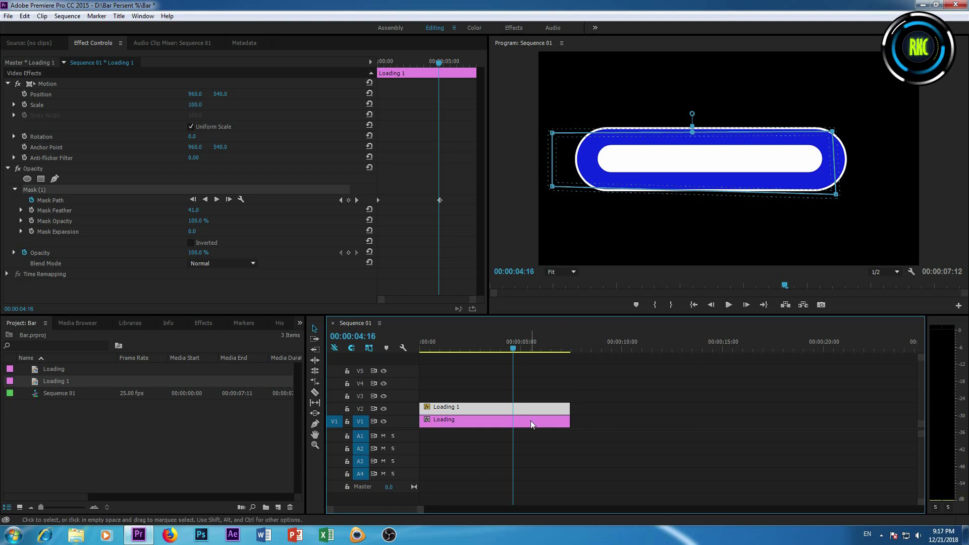
pyautogui.doubleClick(531, 420)
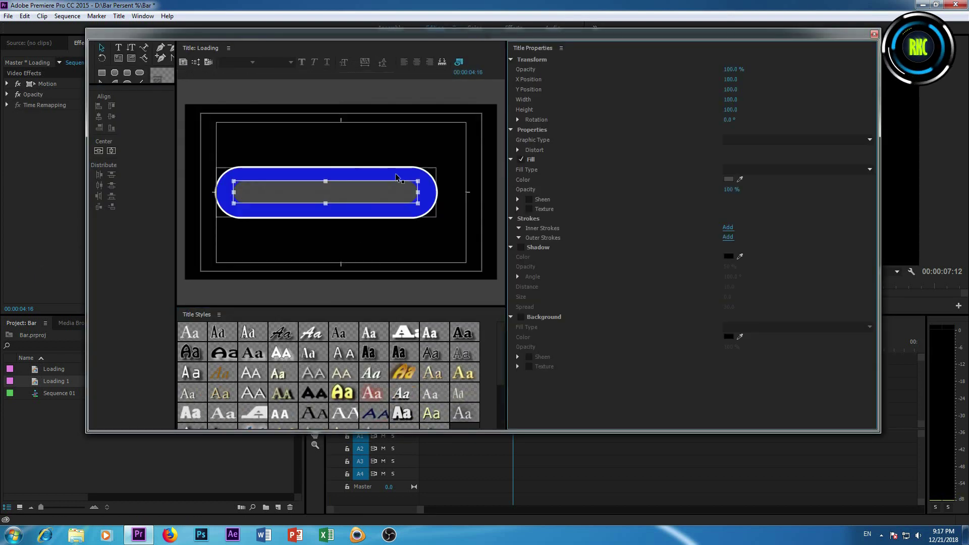
# - Nudge the blue pill up to Y 538.6, then save and close the title window
pyautogui.click(398, 180)
pyautogui.press('Up')
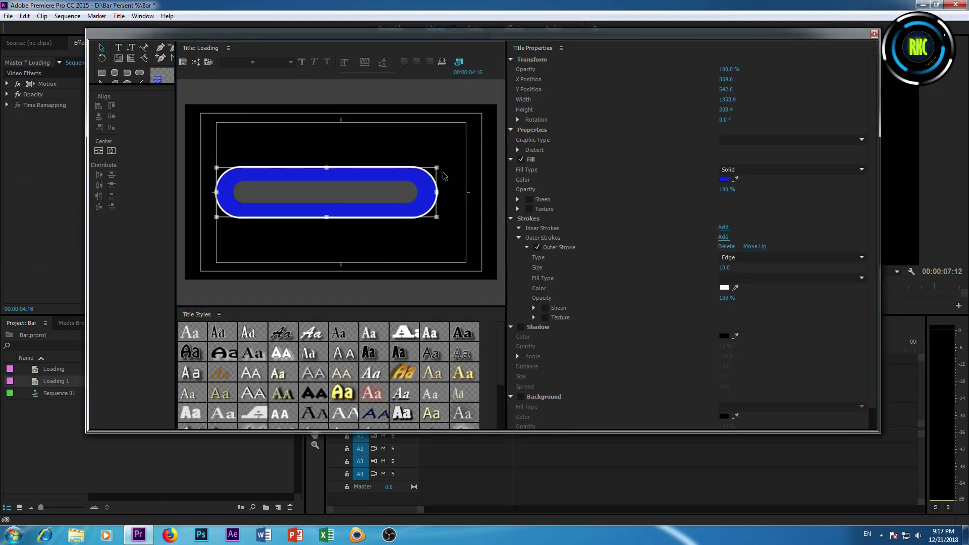
pyautogui.press('Up')
pyautogui.press('Up')
pyautogui.press('Up')
pyautogui.press('Up')
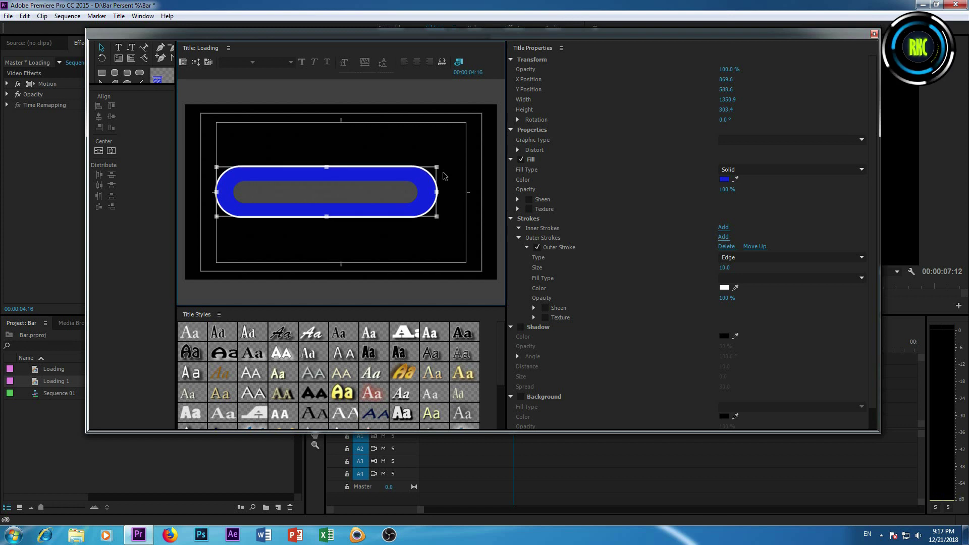
pyautogui.hotkey('ctrl', 's')
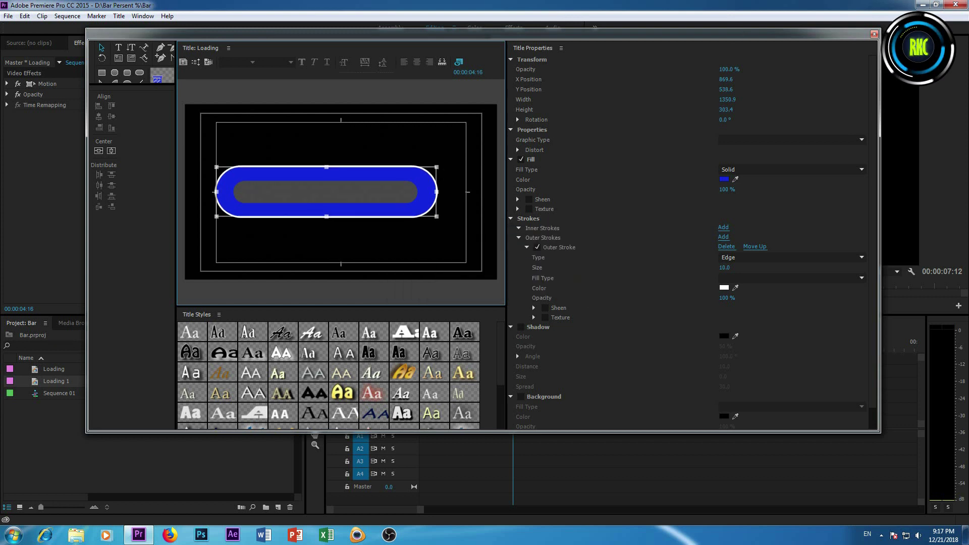
pyautogui.click(873, 36)
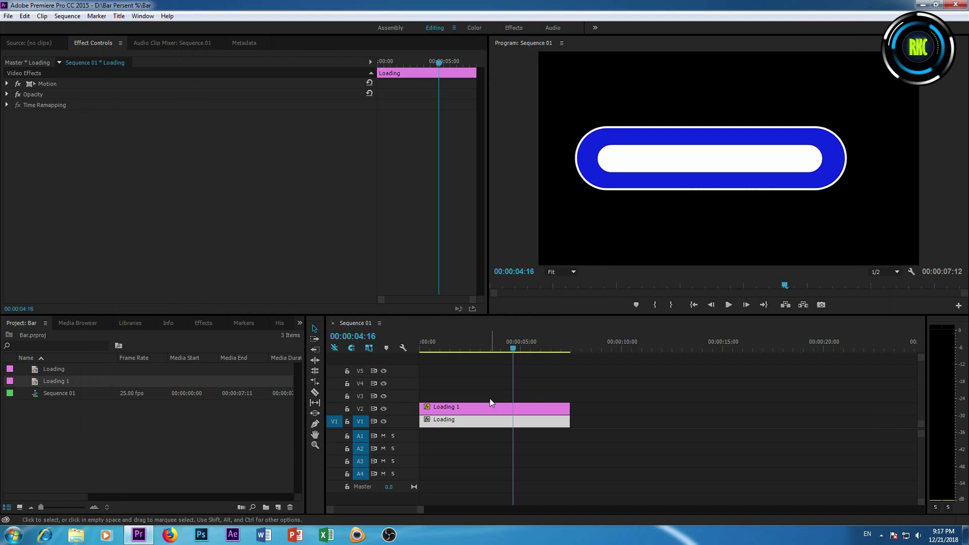
pyautogui.moveTo(515, 348); pyautogui.dragTo(421, 353)
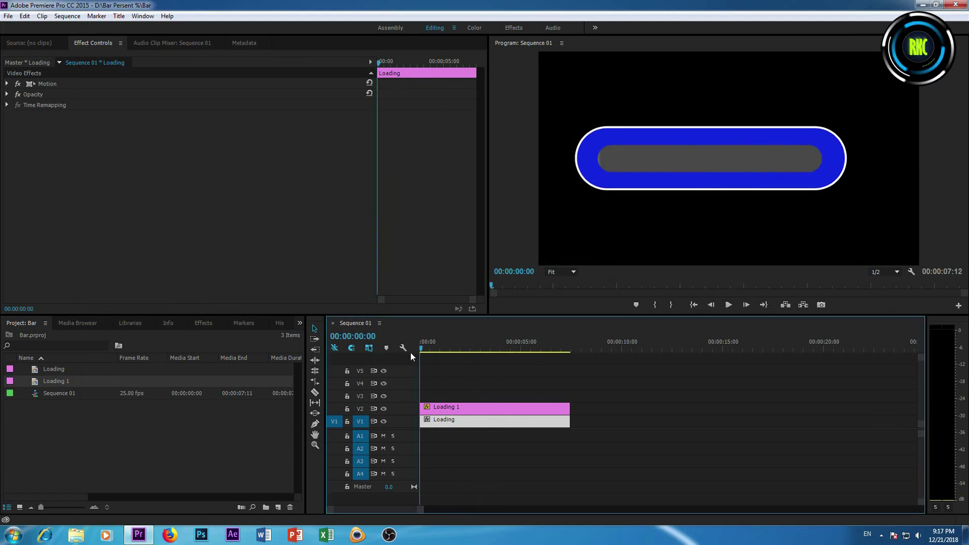
pyautogui.press('space')
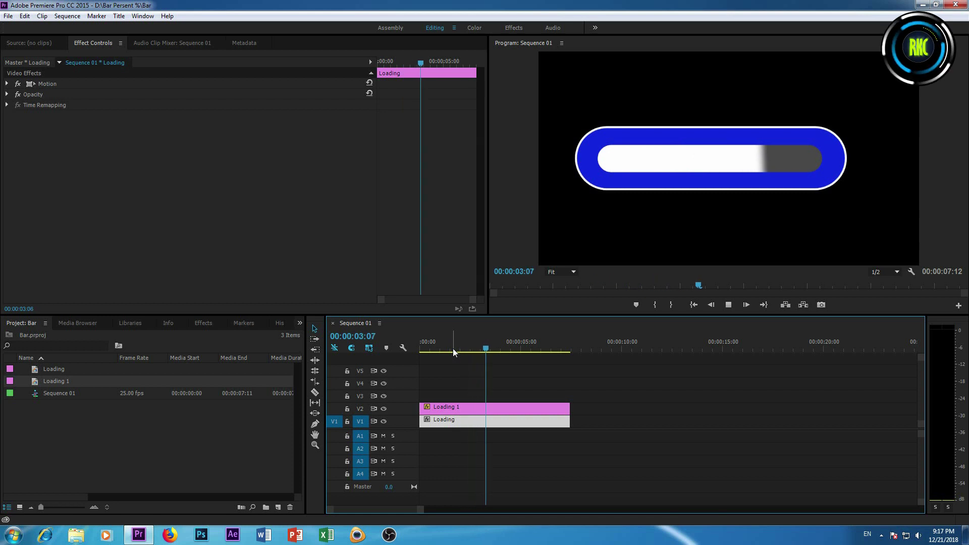
pyautogui.press('space')
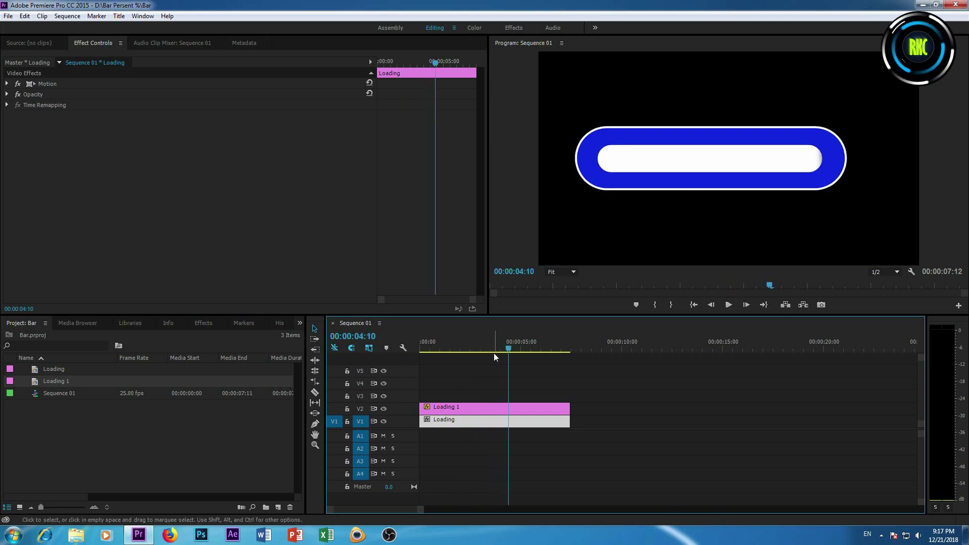
pyautogui.moveTo(493, 348); pyautogui.dragTo(414, 344)
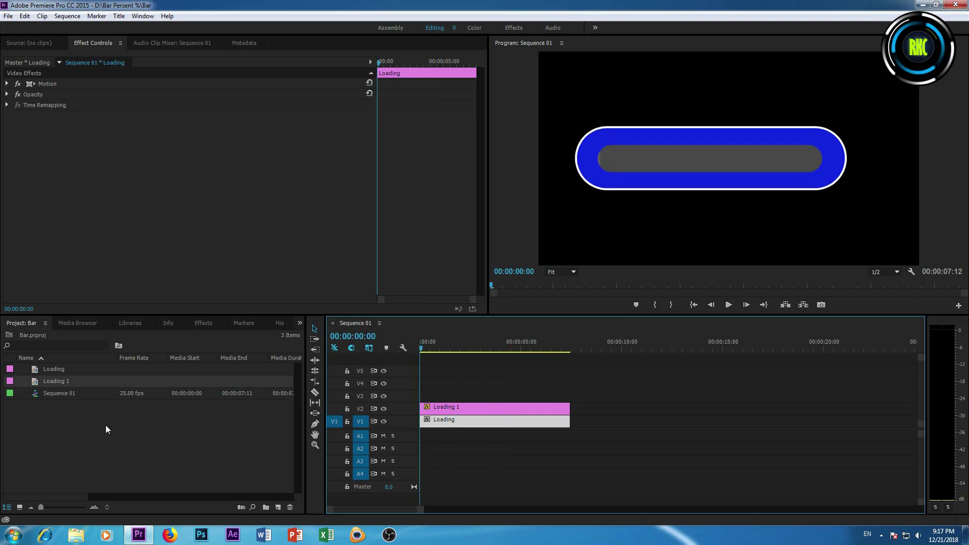
# - Create a new Black Video item with its default settings
pyautogui.click(278, 507)
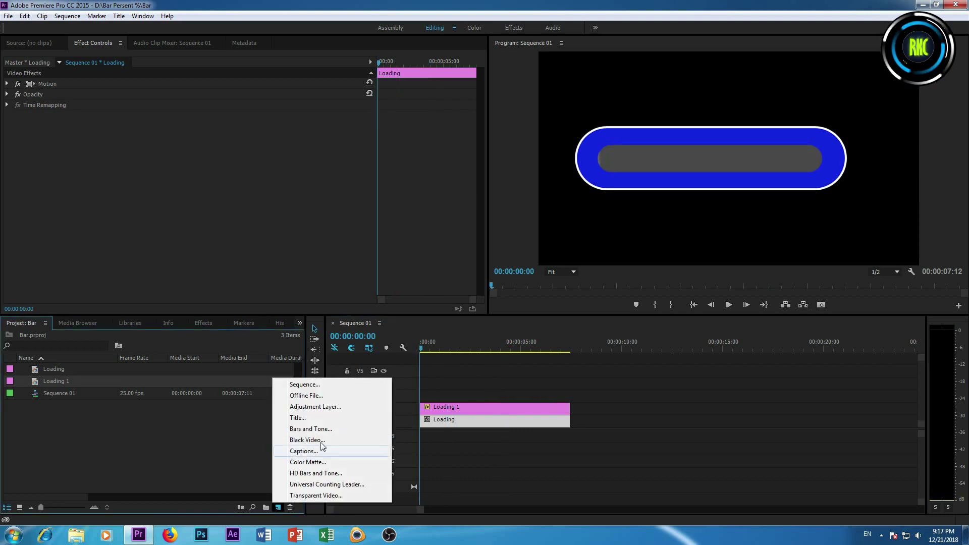
pyautogui.click(323, 441)
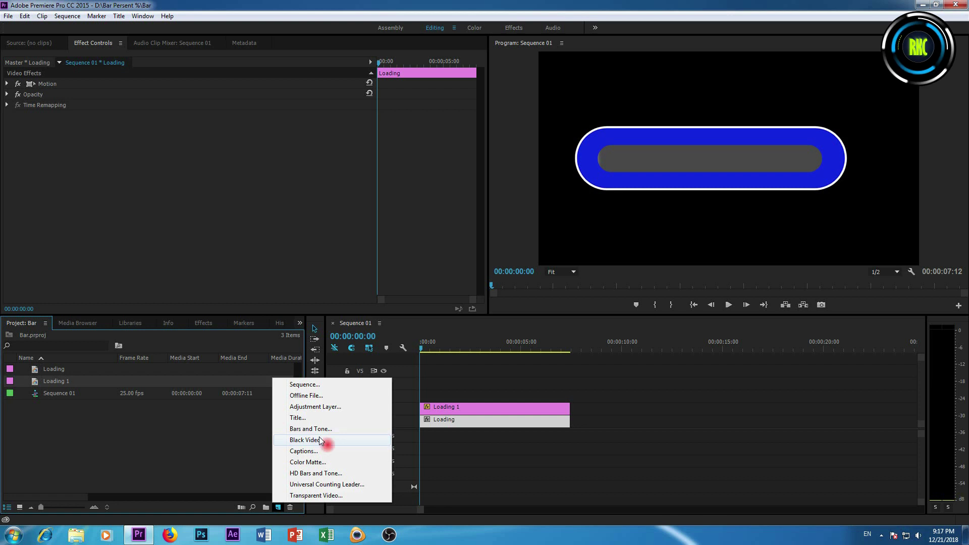
pyautogui.click(502, 303)
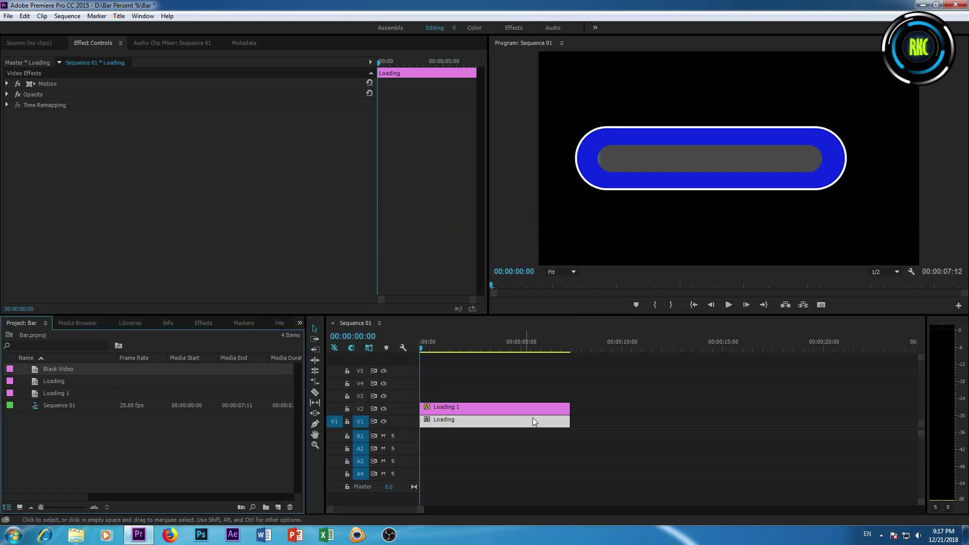
# - Move both Loading clips up to V2–V3 and lay Black Video on V1, trimmed to 7:12
pyautogui.moveTo(555, 434); pyautogui.dragTo(627, 396)
pyautogui.moveTo(495, 410); pyautogui.dragTo(494, 398)
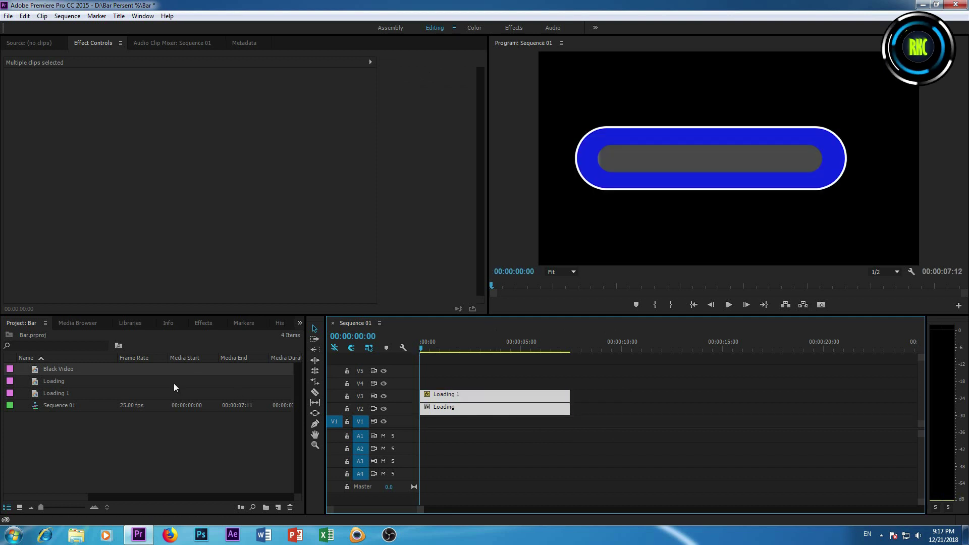
pyautogui.moveTo(57, 375); pyautogui.dragTo(440, 437)
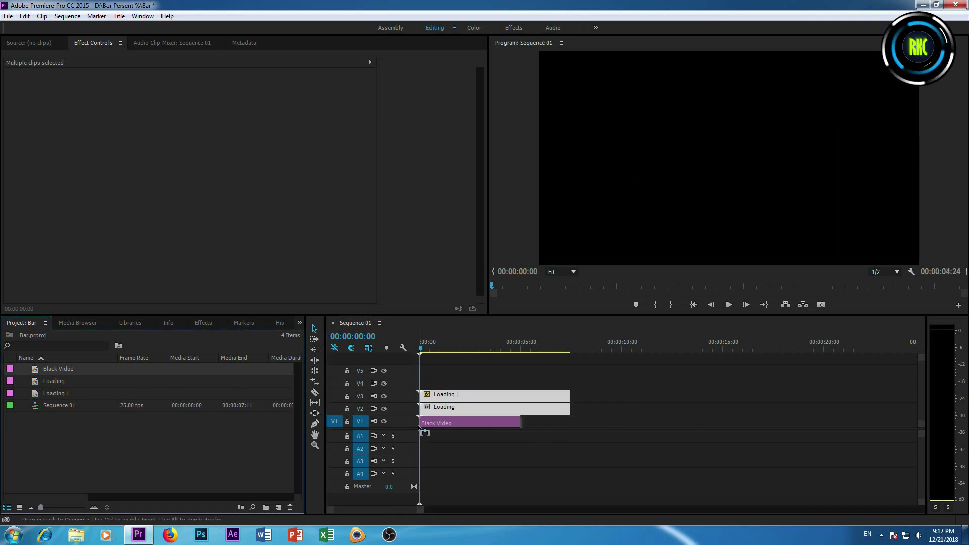
pyautogui.moveTo(520, 423); pyautogui.dragTo(569, 423)
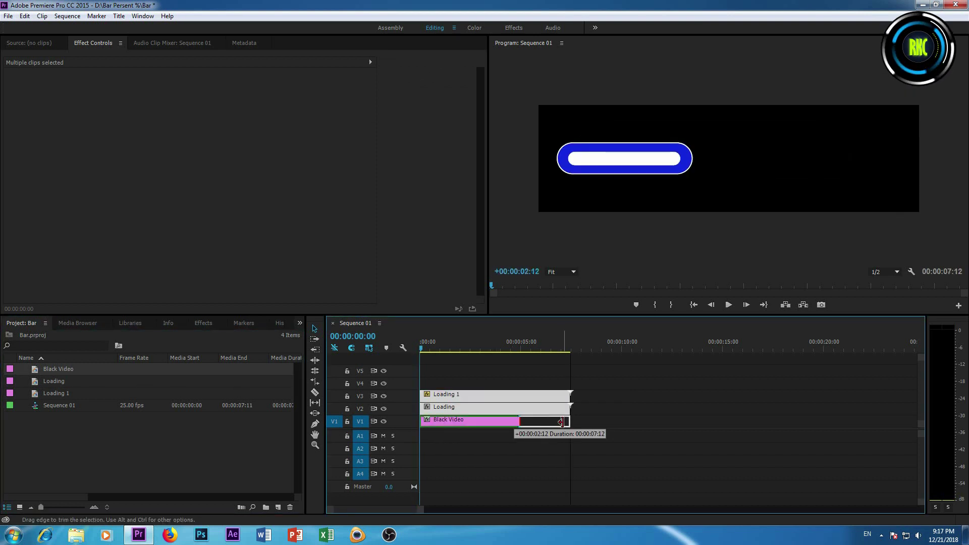
pyautogui.click(440, 422)
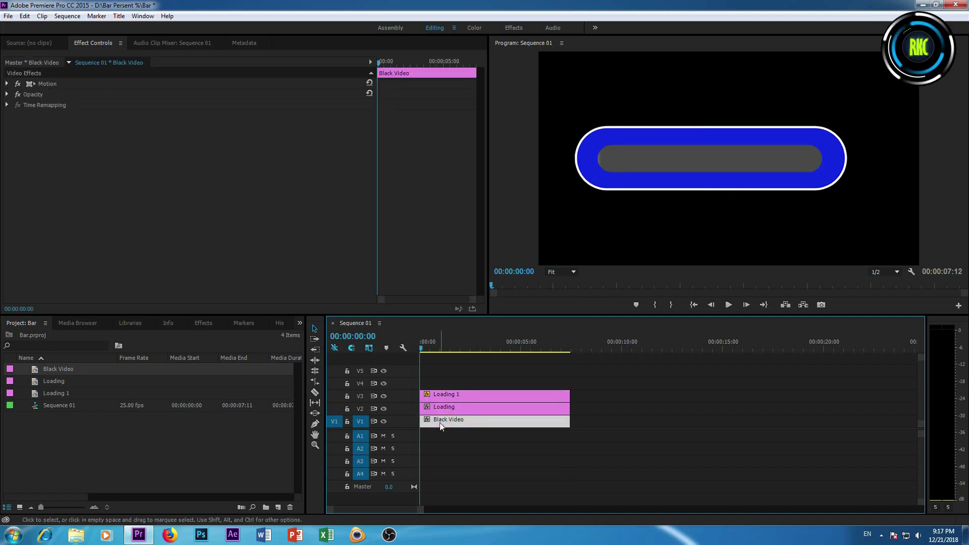
pyautogui.click(202, 323)
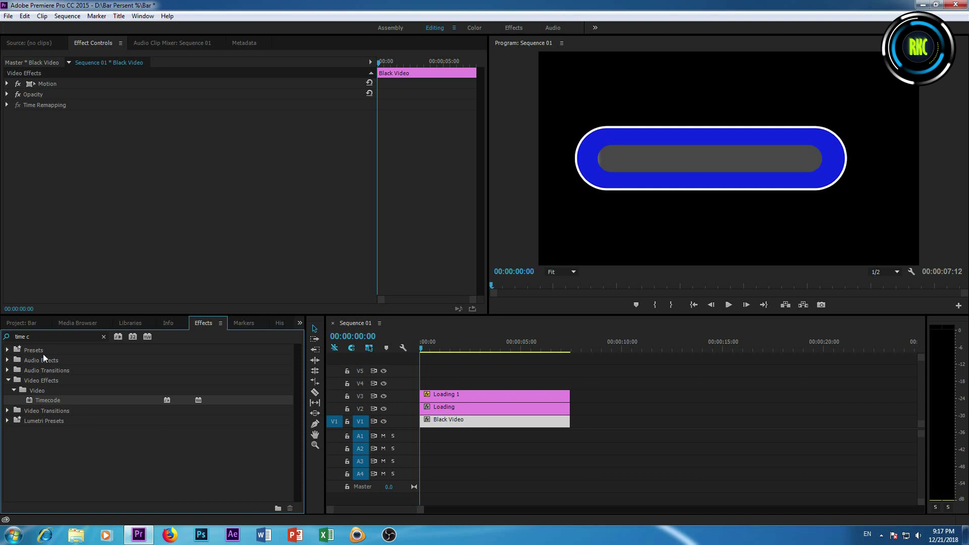
# - Search Effects for 'time c' and apply Timecode to the Black Video clip
pyautogui.moveTo(30, 337); pyautogui.dragTo(1, 345)
pyautogui.write('time c')
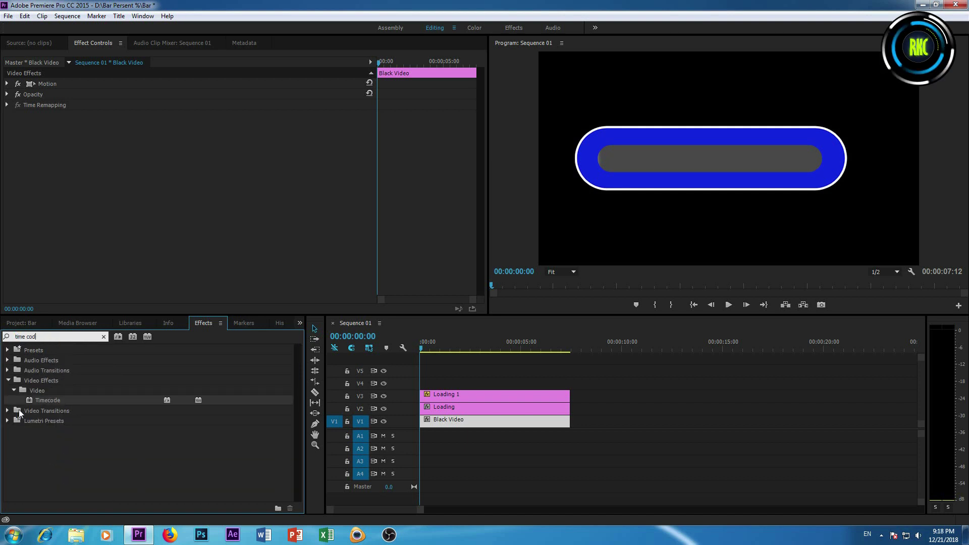
pyautogui.moveTo(49, 401); pyautogui.dragTo(446, 428)
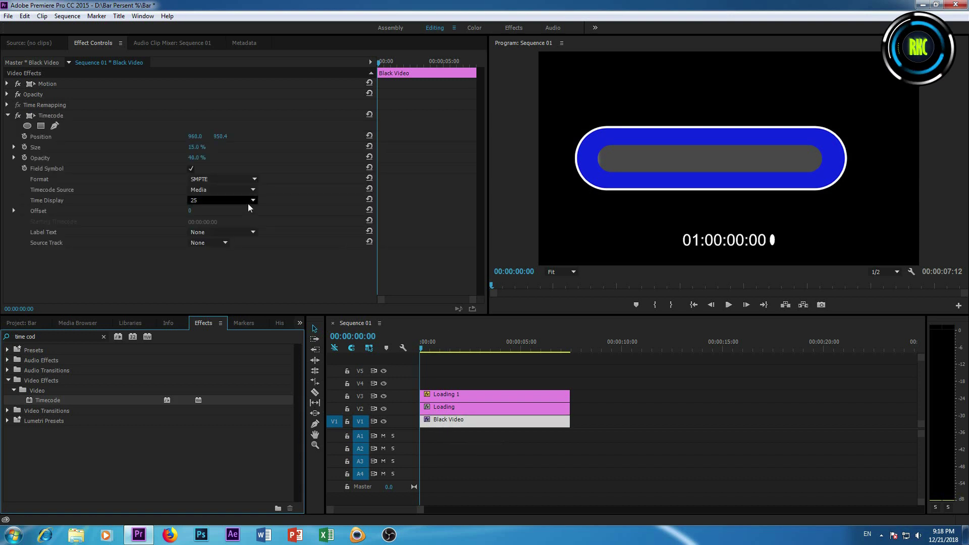
# - Set Timecode to Frames format and Generate source, remove the field symbol, and enlarge it slightly
pyautogui.click(239, 180)
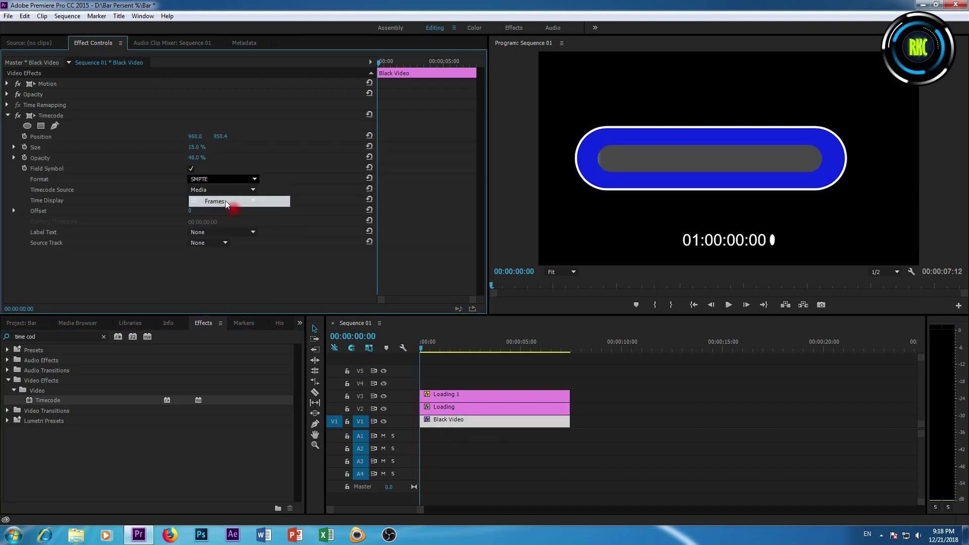
pyautogui.click(225, 201)
pyautogui.click(216, 190)
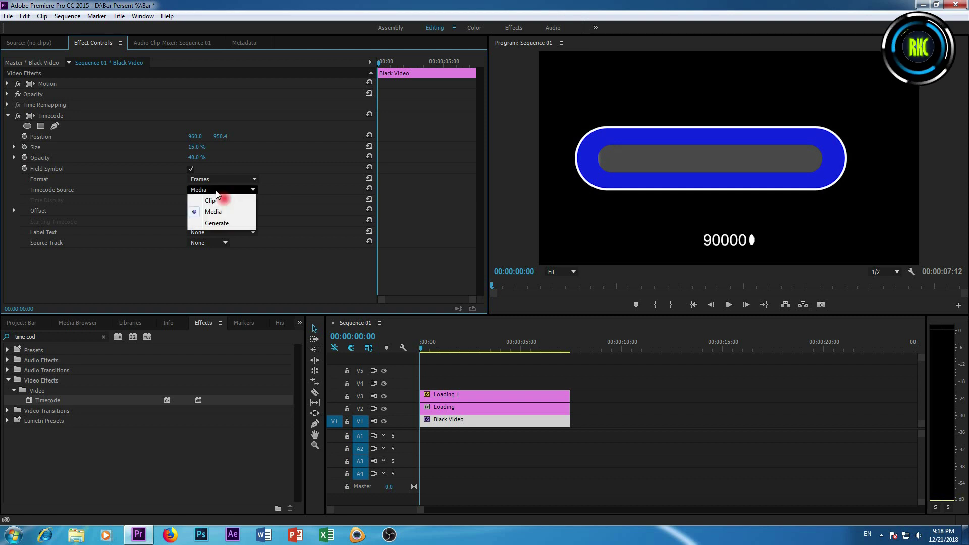
pyautogui.click(220, 223)
pyautogui.click(191, 169)
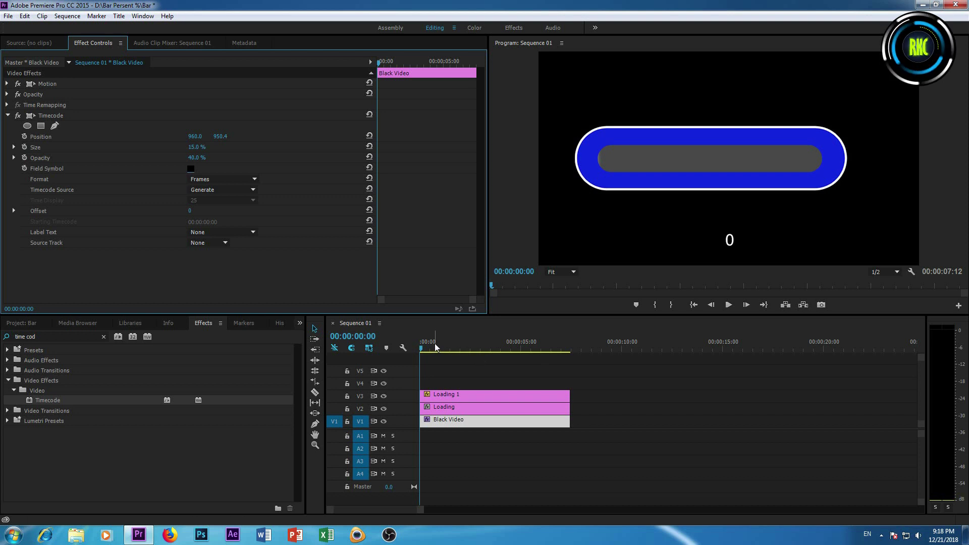
pyautogui.moveTo(428, 346); pyautogui.dragTo(420, 347)
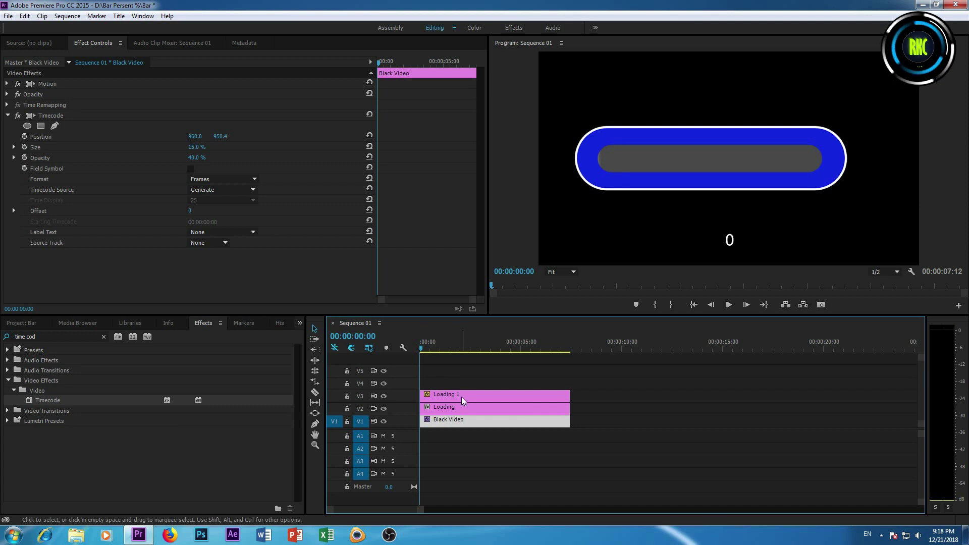
pyautogui.click(201, 157)
pyautogui.moveTo(196, 147)
pyautogui.mouseDown()
pyautogui.moveTo(209, 147)
pyautogui.moveTo(191, 136)
pyautogui.moveTo(211, 136)
pyautogui.mouseUp()
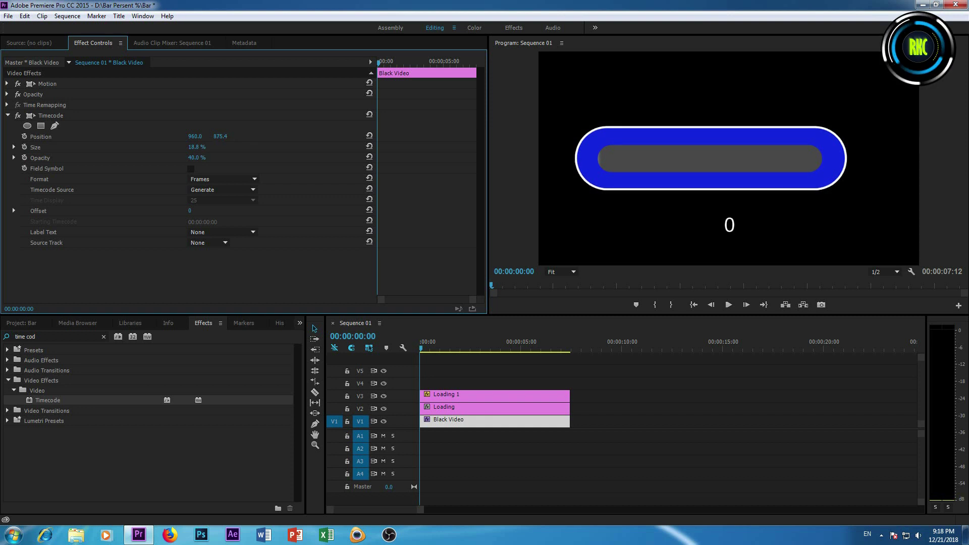
# - At the first frame, pull Loading 1's mask right-hand corners slightly left
pyautogui.click(425, 348)
pyautogui.moveTo(426, 348); pyautogui.dragTo(411, 355)
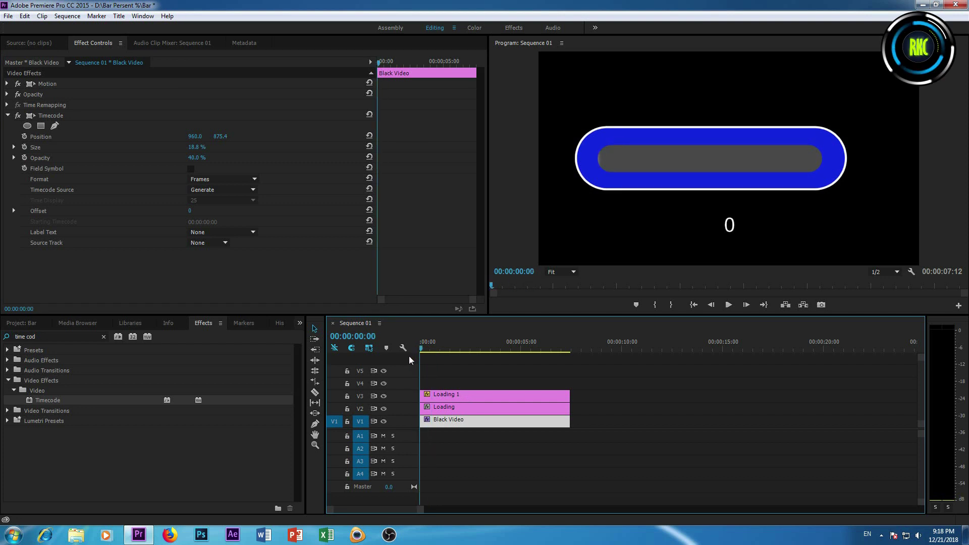
pyautogui.click(440, 396)
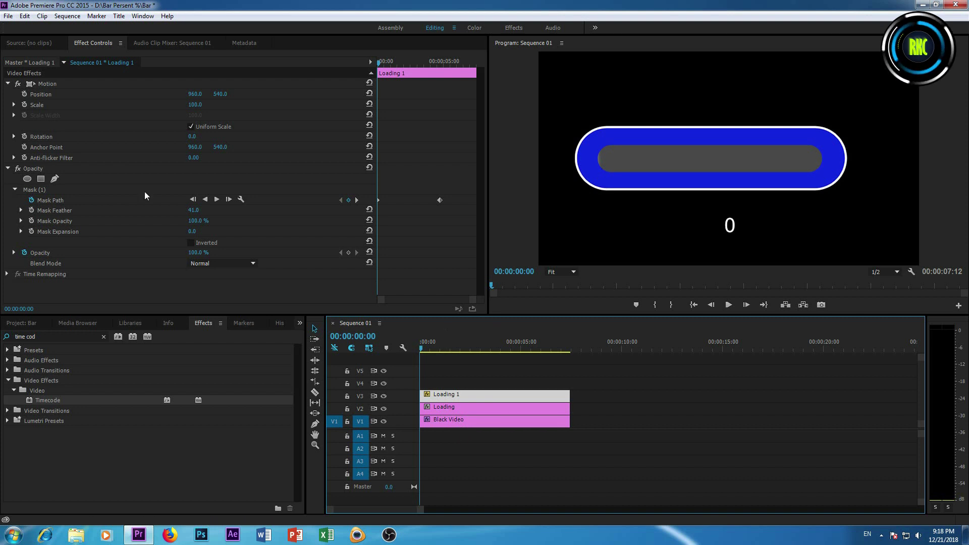
pyautogui.click(44, 190)
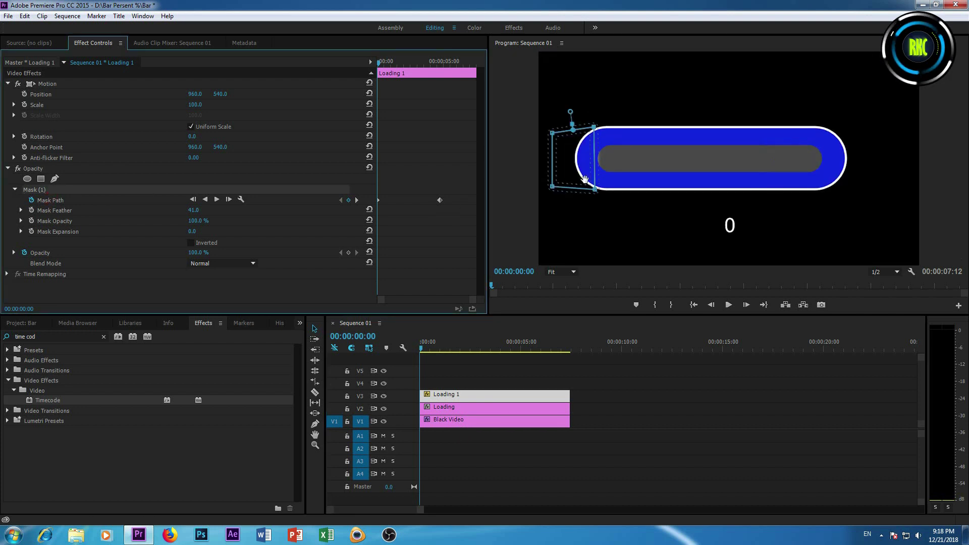
pyautogui.moveTo(595, 191); pyautogui.dragTo(588, 193)
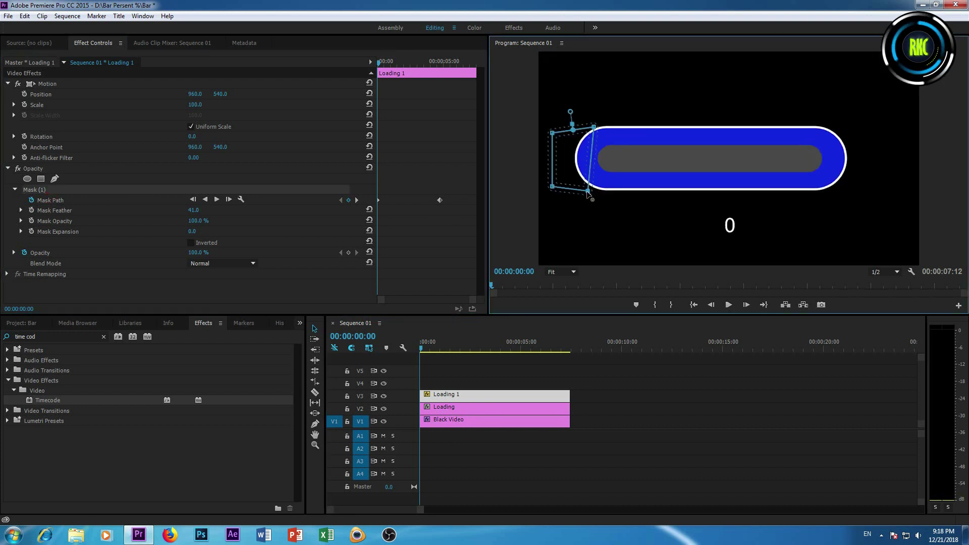
pyautogui.moveTo(595, 130); pyautogui.dragTo(592, 129)
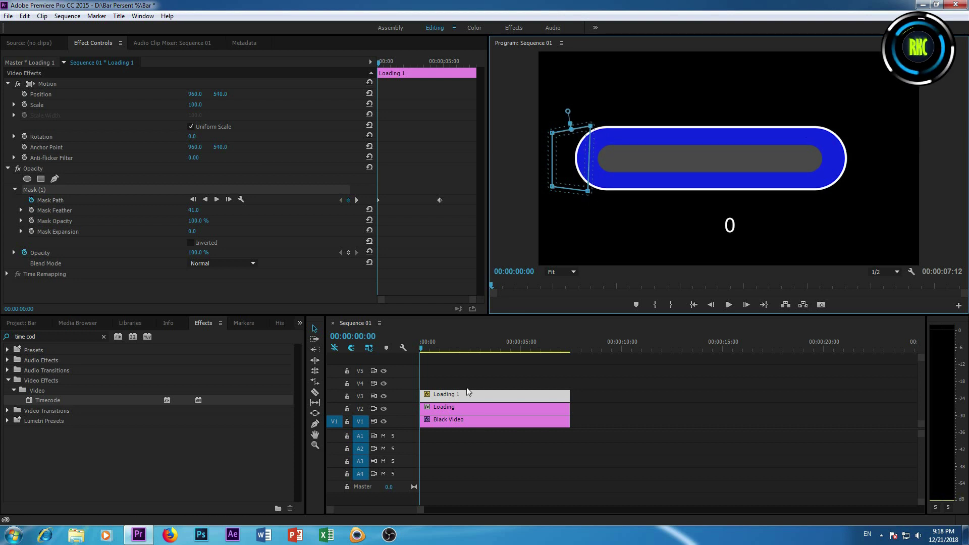
# - Preview playback and nudge the last mask keyframe earlier so the fill completes at 4:00
pyautogui.click(418, 355)
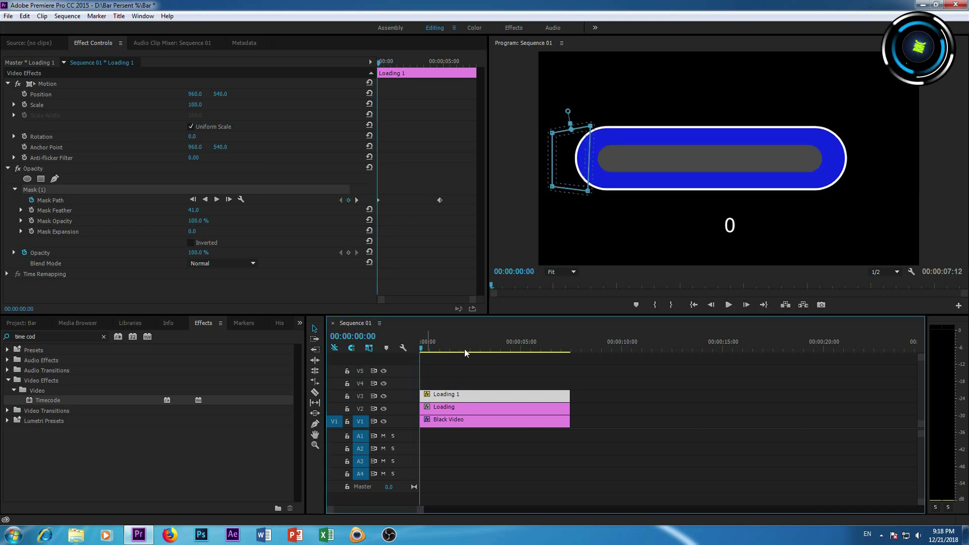
pyautogui.press('space')
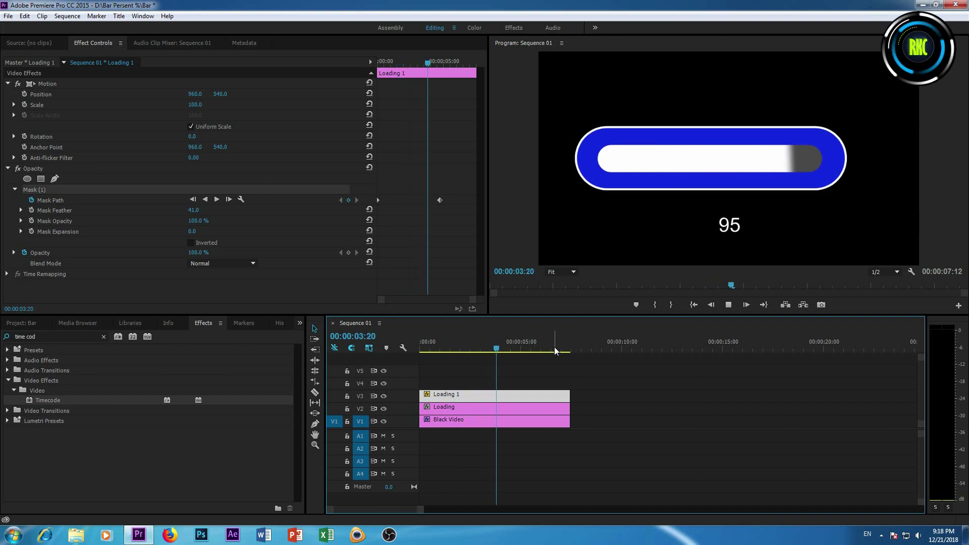
pyautogui.press('space')
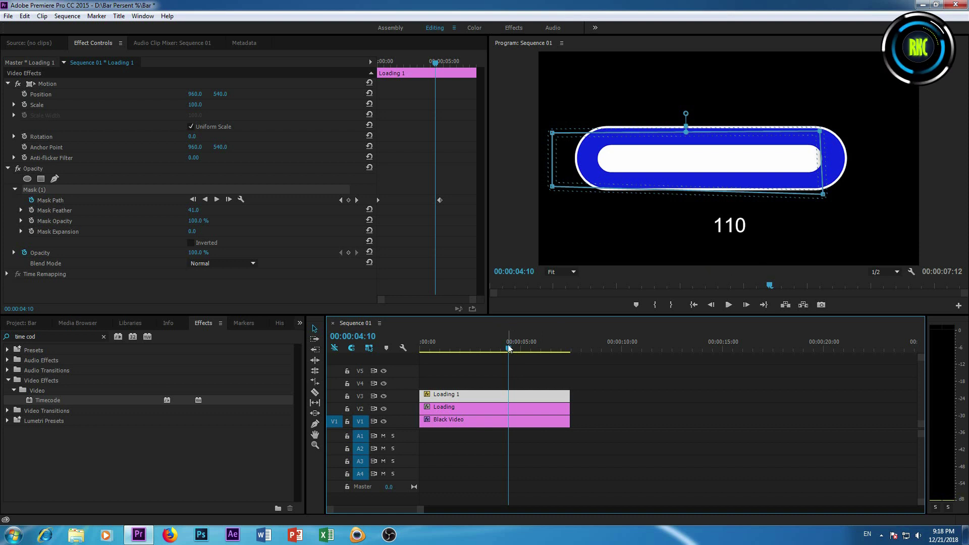
pyautogui.press('Home')
pyautogui.press('space')
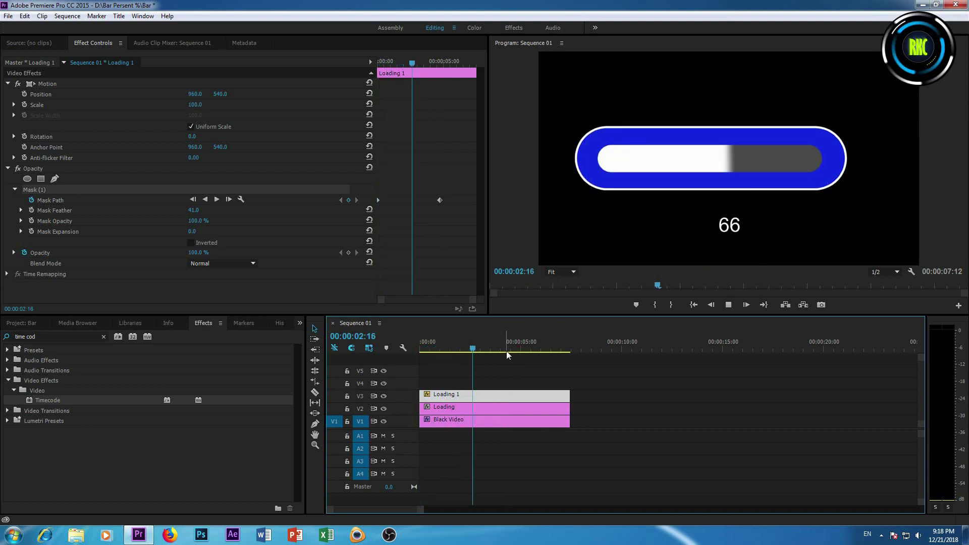
pyautogui.press('space')
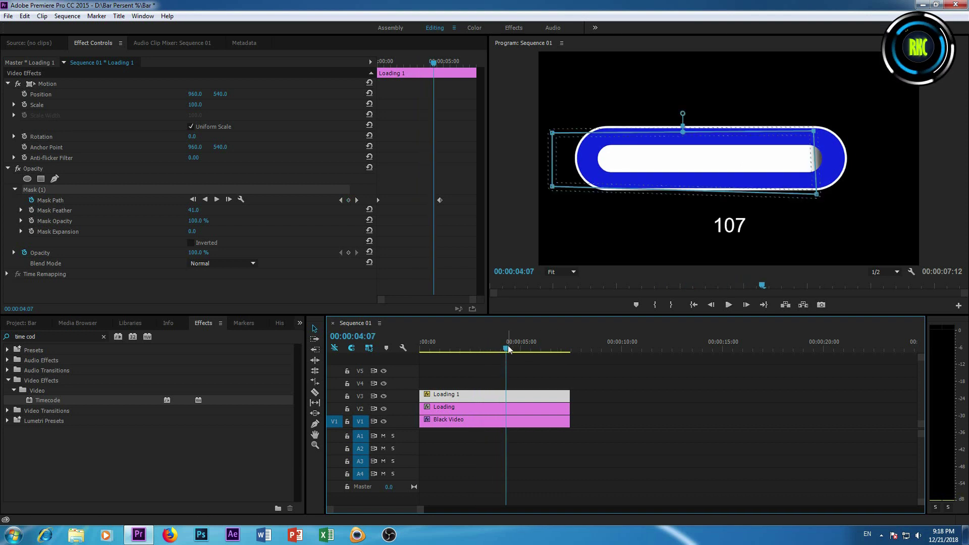
pyautogui.moveTo(441, 199); pyautogui.dragTo(435, 201)
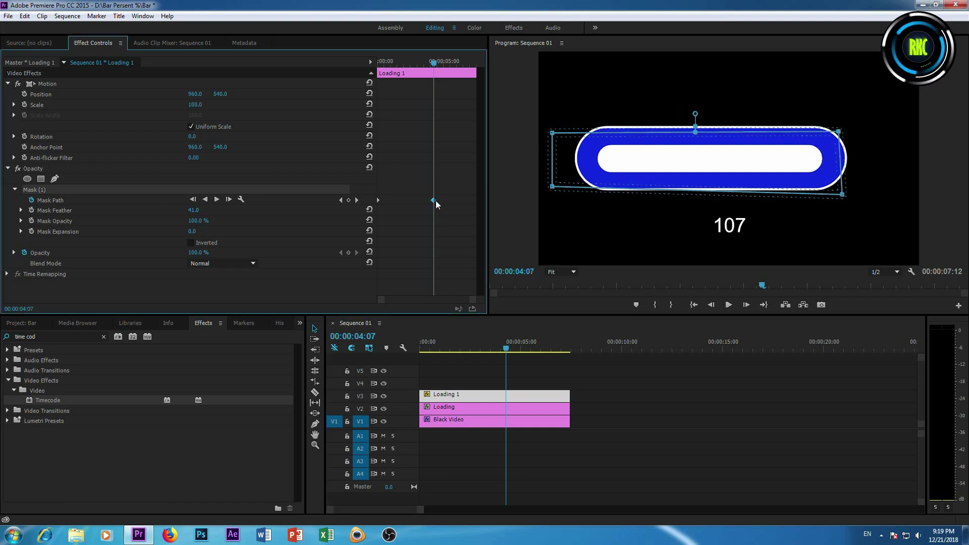
pyautogui.press('Home')
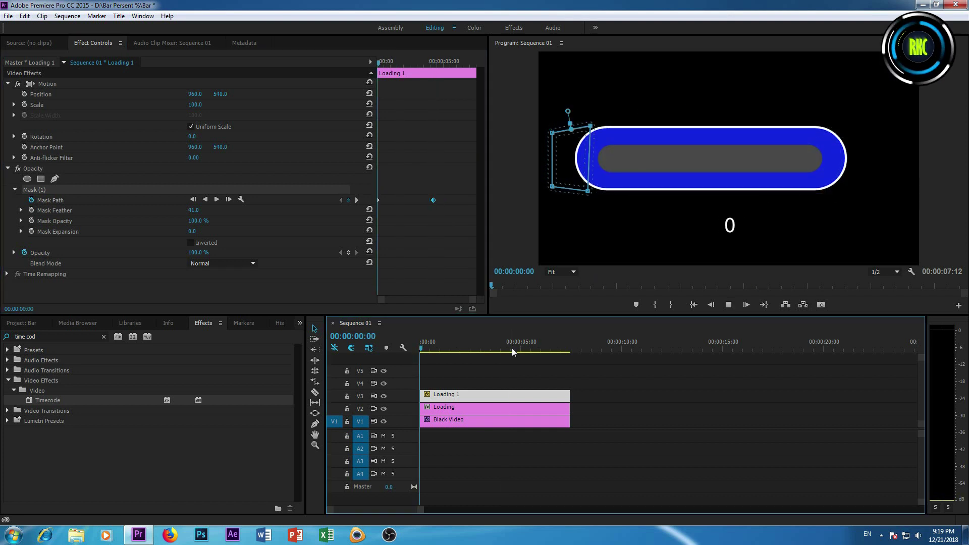
pyautogui.press('space')
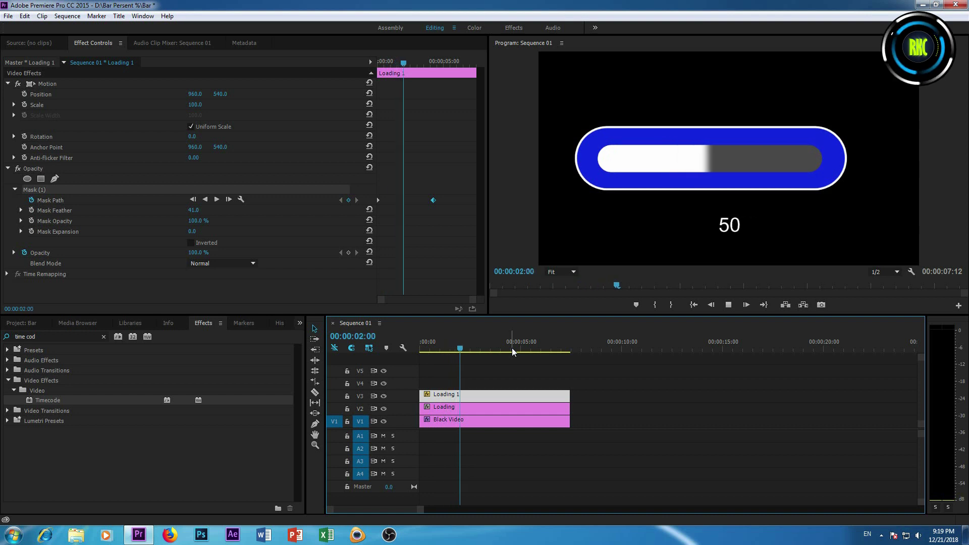
pyautogui.press('space')
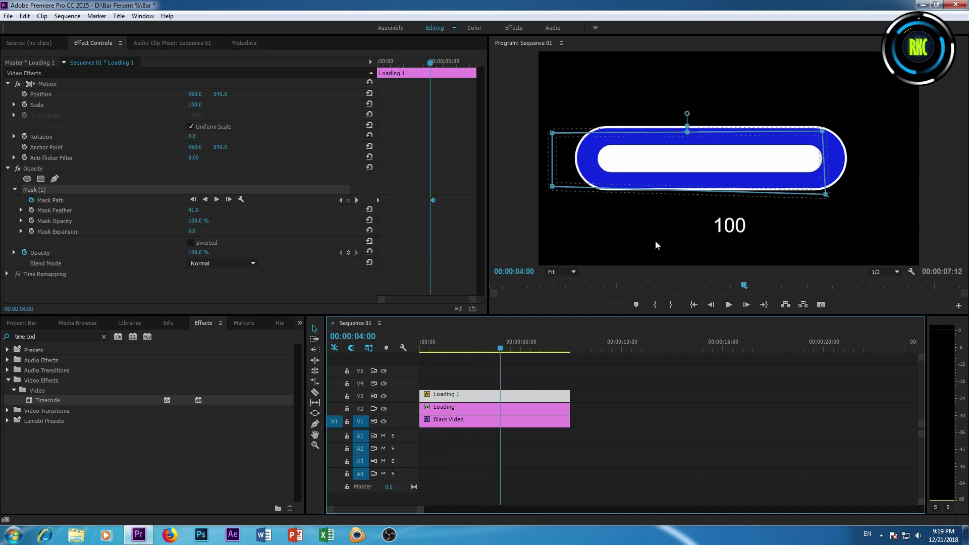
# - Move the Timecode counter to position 367, 856.4, under the pill's left end
pyautogui.click(459, 420)
pyautogui.moveTo(220, 136); pyautogui.dragTo(205, 136)
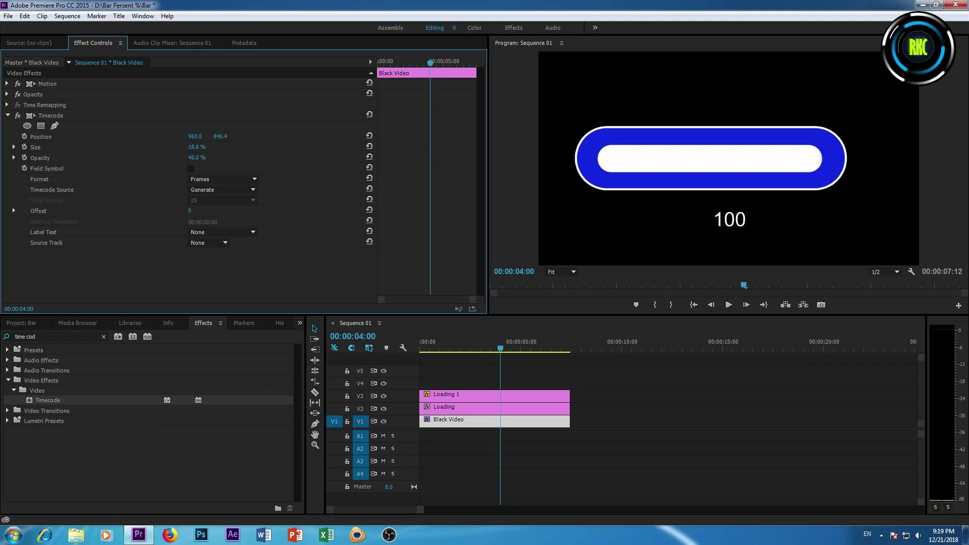
pyautogui.moveTo(195, 137); pyautogui.dragTo(5, 136)
pyautogui.moveTo(195, 136)
pyautogui.mouseDown()
pyautogui.moveTo(171, 136)
pyautogui.moveTo(193, 137)
pyautogui.mouseUp()
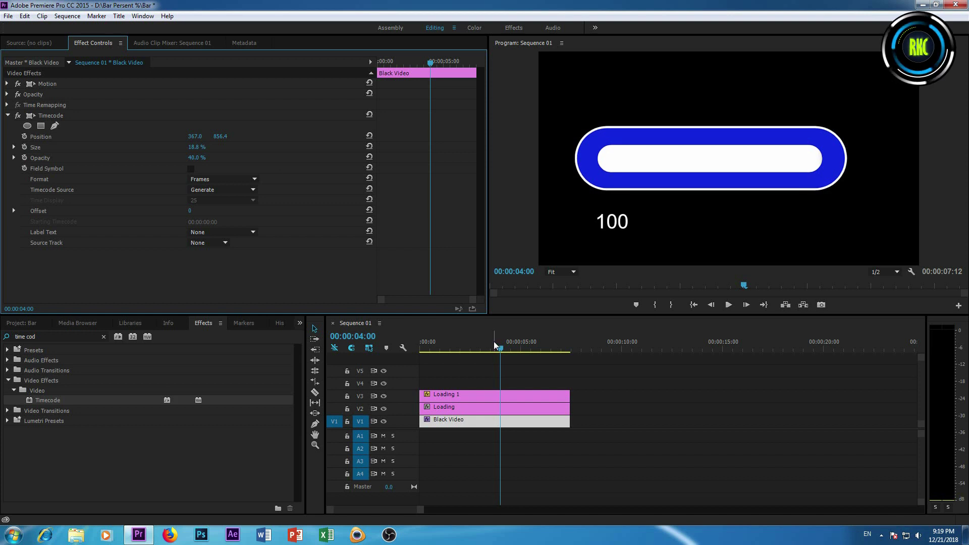
pyautogui.click(119, 16)
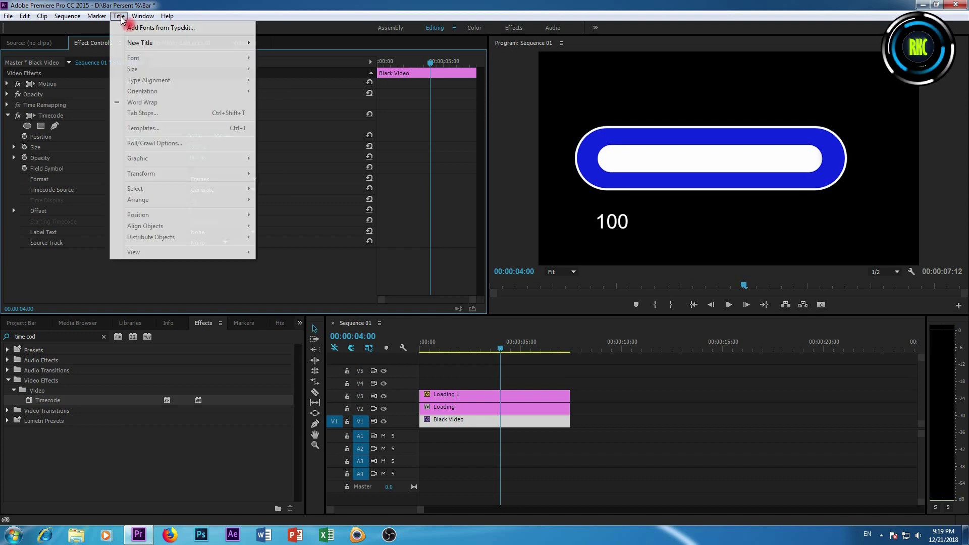
# - Create a still title named 'Line' and draw a vertical line below the bar's left end
pyautogui.moveTo(157, 48)
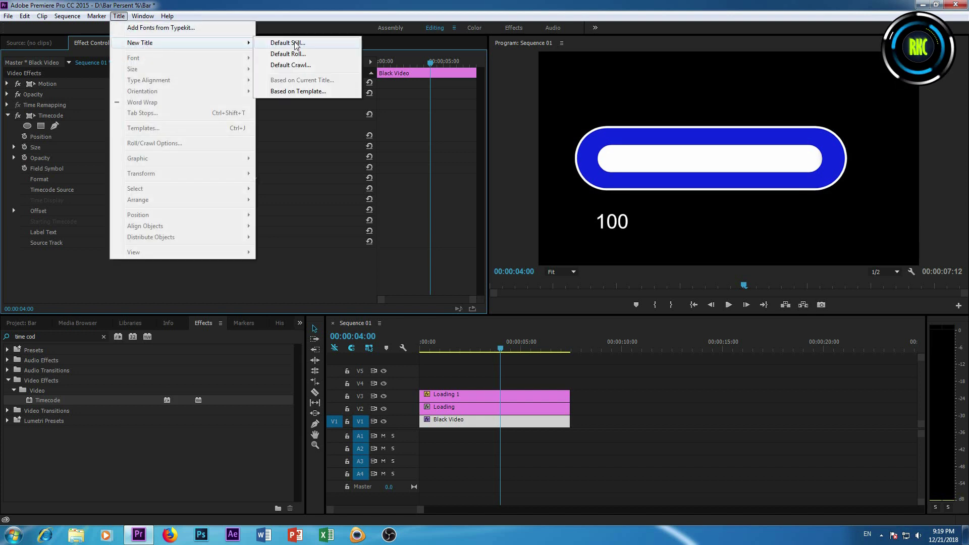
pyautogui.click(296, 42)
pyautogui.write('Line')
pyautogui.press('Return')
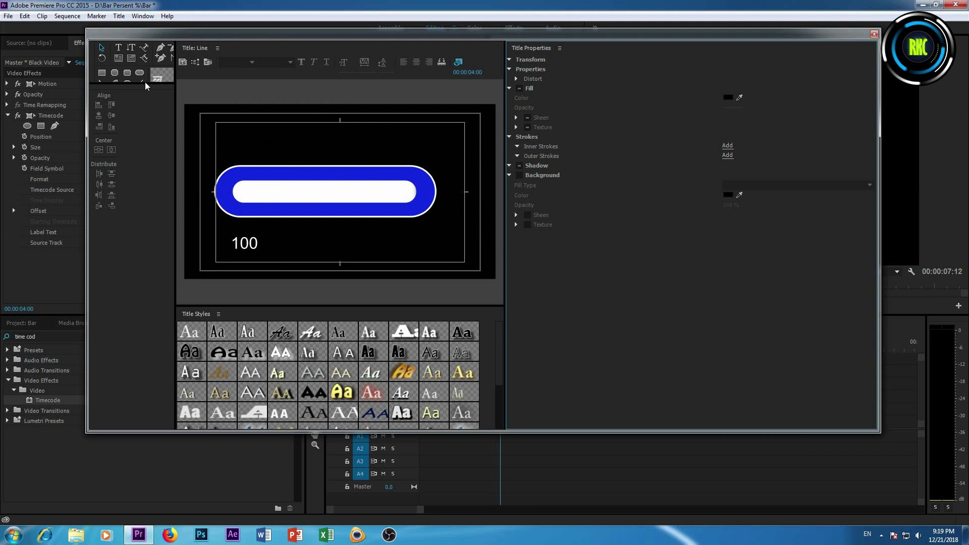
pyautogui.moveTo(145, 85); pyautogui.dragTo(146, 110)
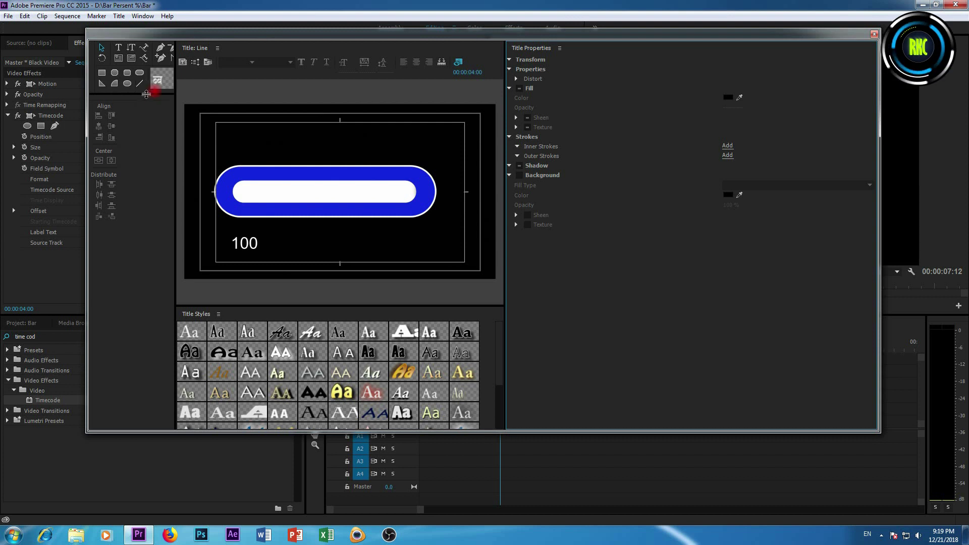
pyautogui.click(156, 80)
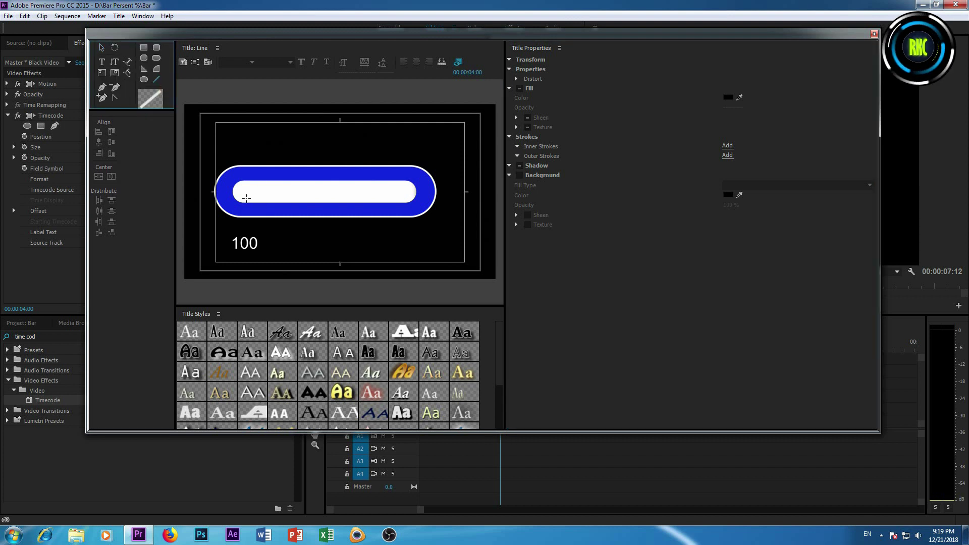
pyautogui.moveTo(235, 190); pyautogui.dragTo(236, 231)
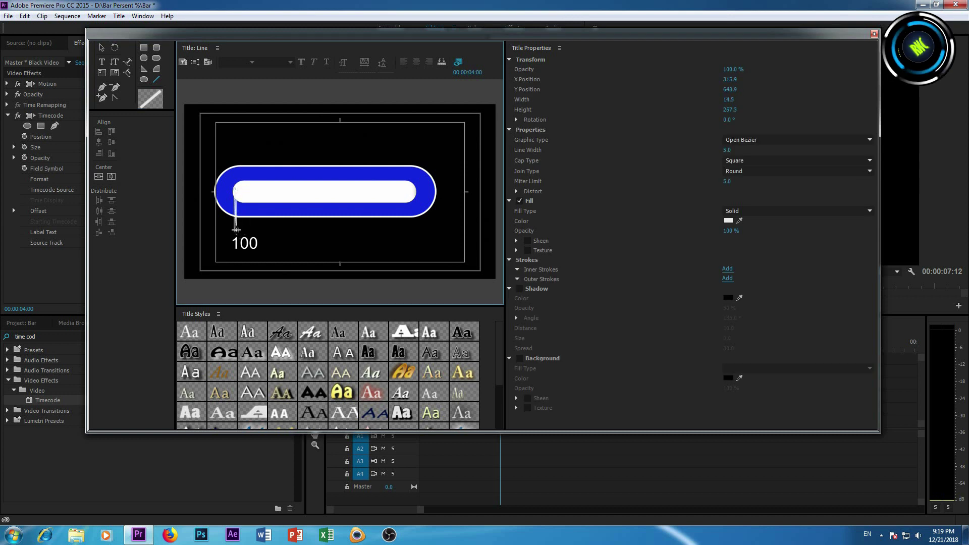
# - Adjust the line's length and position, then save and close the title editor
pyautogui.click(101, 48)
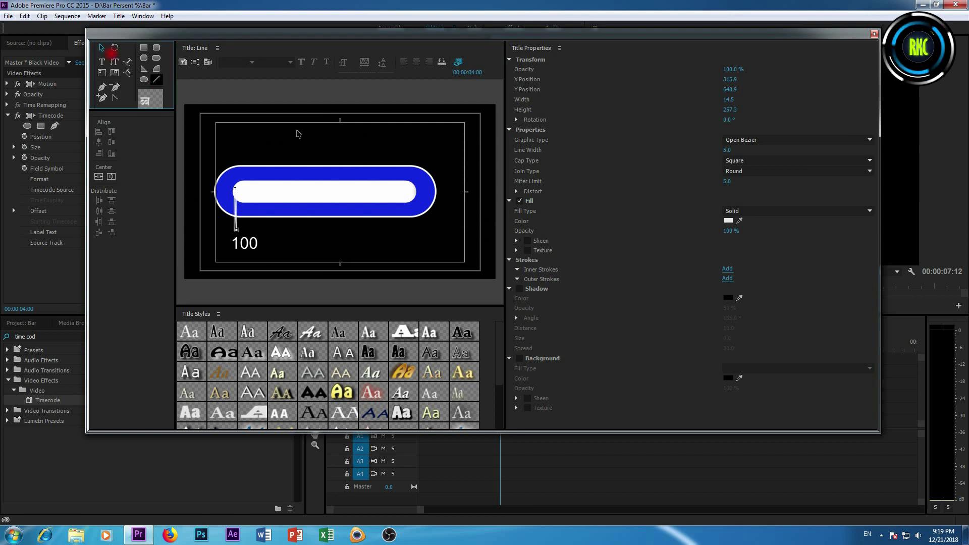
pyautogui.click(236, 222)
pyautogui.click(275, 216)
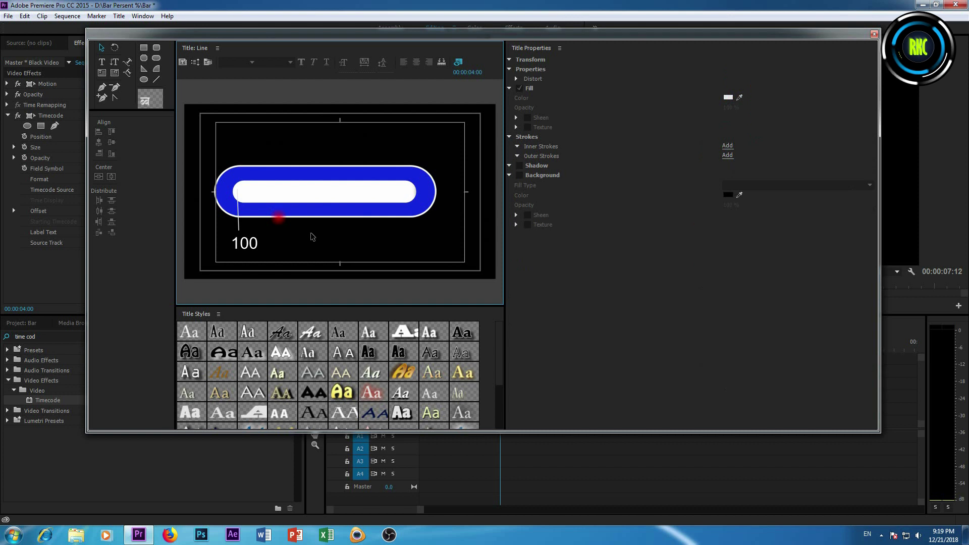
pyautogui.click(239, 220)
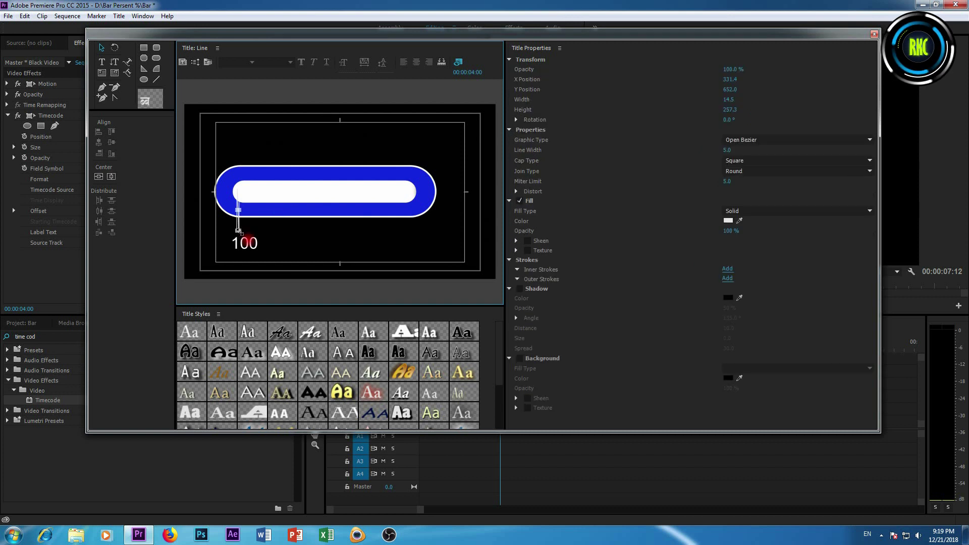
pyautogui.moveTo(239, 230); pyautogui.dragTo(237, 227)
pyautogui.click(269, 223)
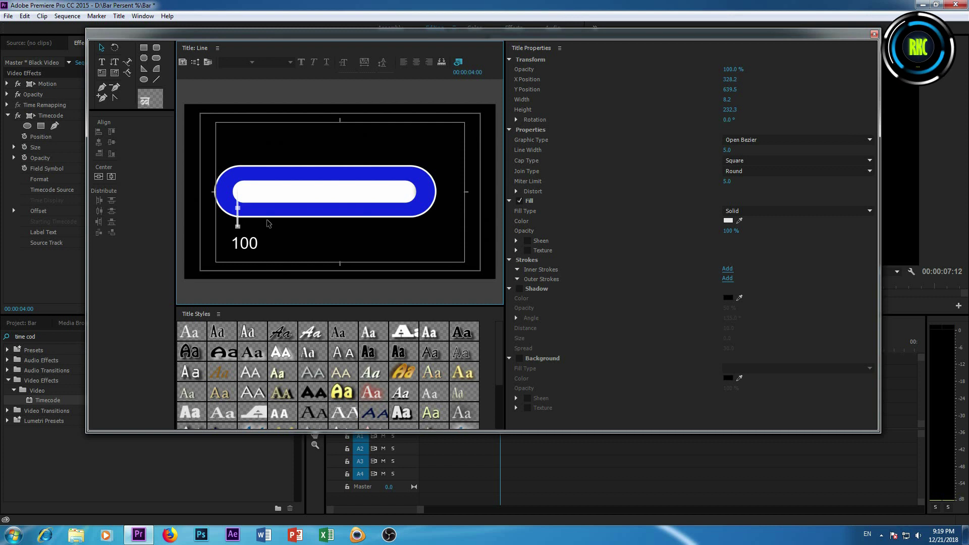
pyautogui.click(238, 209)
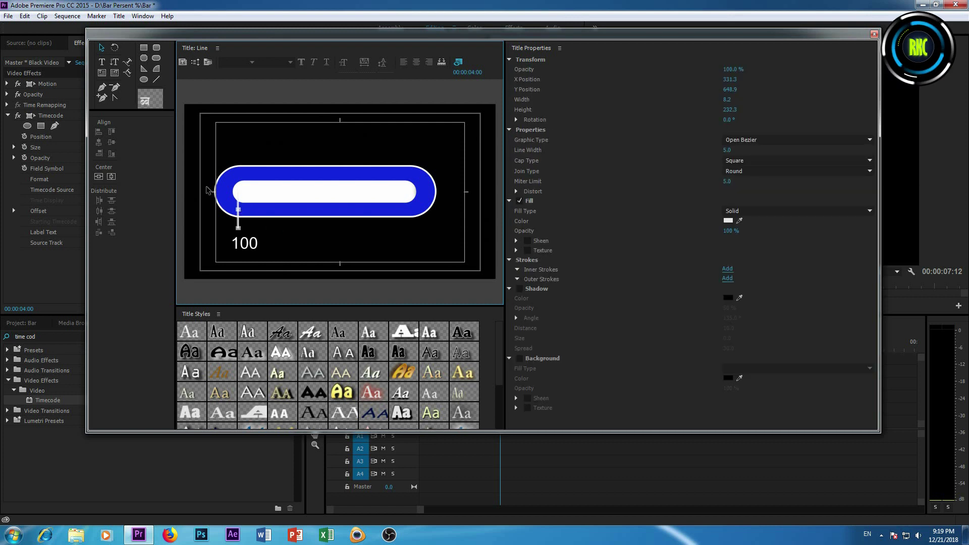
pyautogui.moveTo(240, 208); pyautogui.dragTo(242, 208)
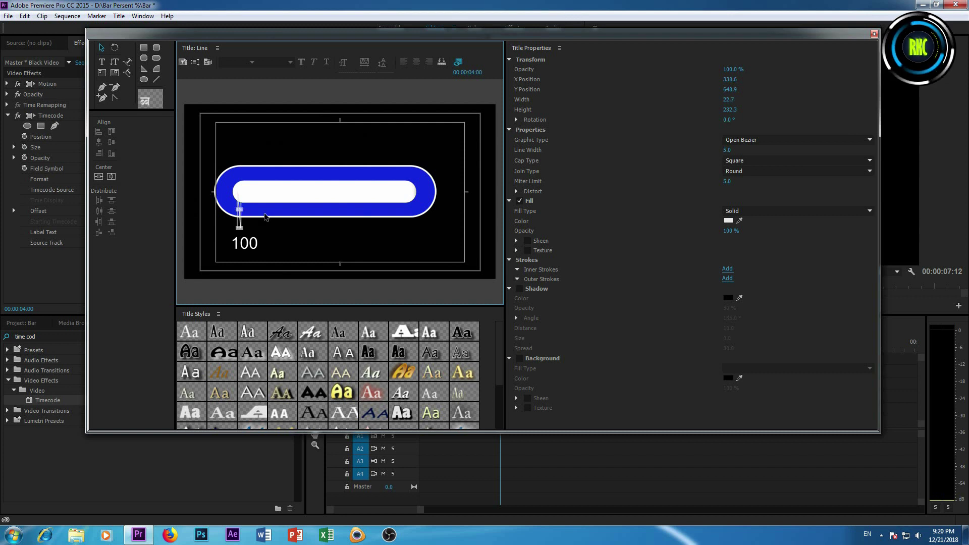
pyautogui.click(268, 146)
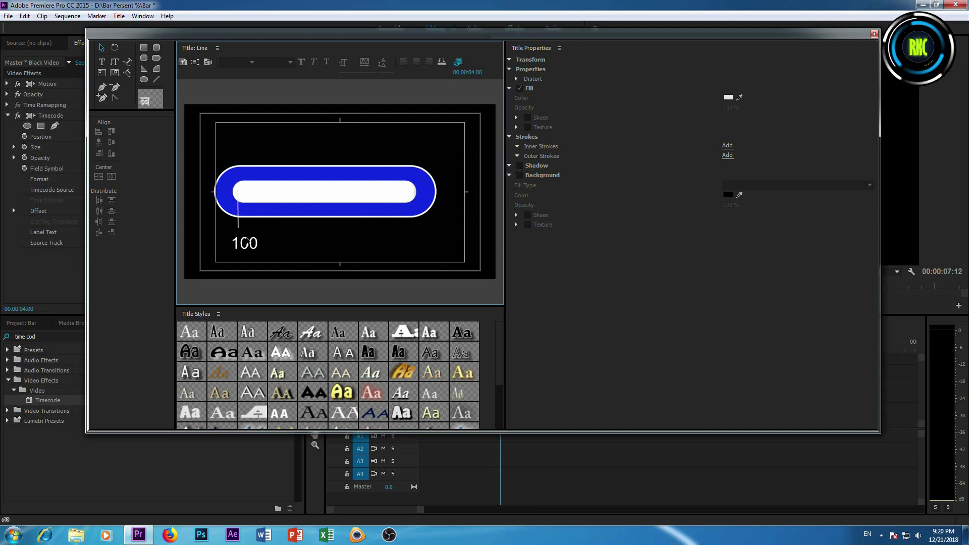
pyautogui.hotkey('ctrl', 's')
pyautogui.click(874, 34)
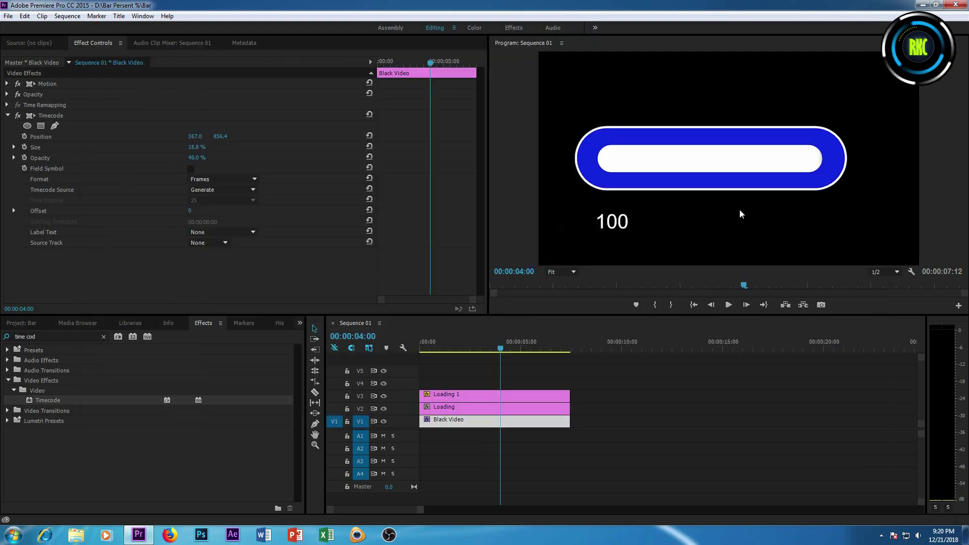
# - Put the Line title on V3 for the full sequence length and move Loading 1 up to V4
pyautogui.click(34, 324)
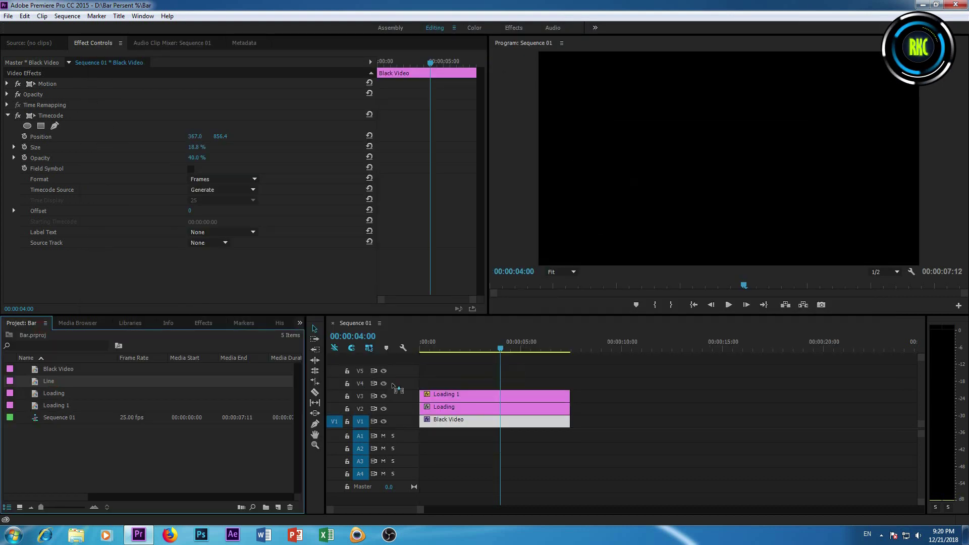
pyautogui.moveTo(48, 385); pyautogui.dragTo(427, 384)
pyautogui.moveTo(518, 384); pyautogui.dragTo(570, 383)
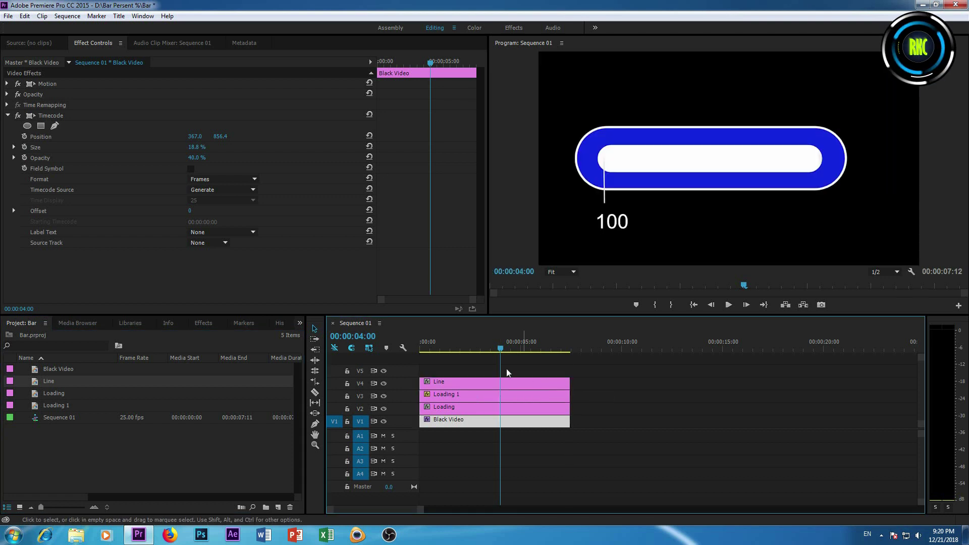
pyautogui.click(453, 347)
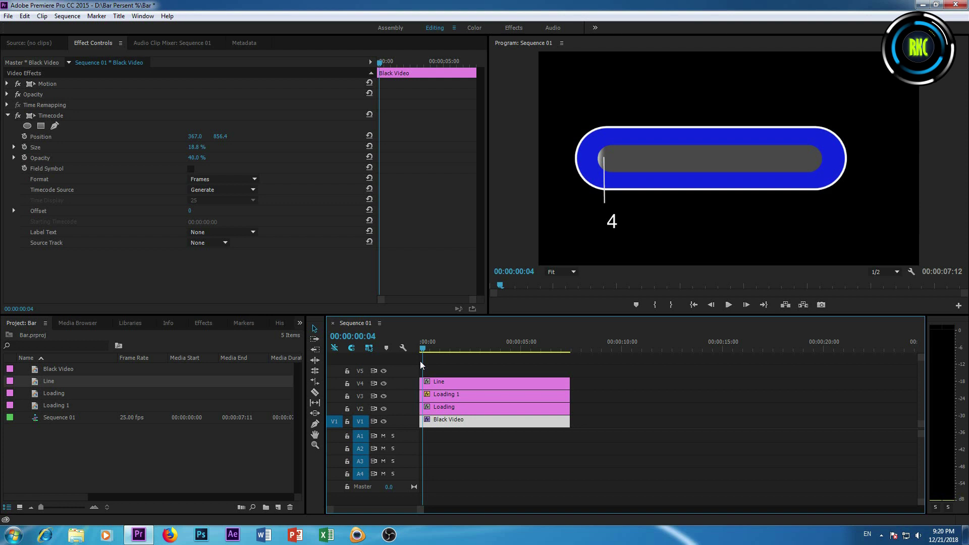
pyautogui.moveTo(478, 397)
pyautogui.mouseDown()
pyautogui.moveTo(474, 375)
pyautogui.moveTo(468, 396)
pyautogui.moveTo(472, 385)
pyautogui.mouseUp()
pyautogui.click(428, 349)
pyautogui.moveTo(428, 349)
pyautogui.mouseDown()
pyautogui.moveTo(464, 351)
pyautogui.moveTo(421, 367)
pyautogui.mouseUp()
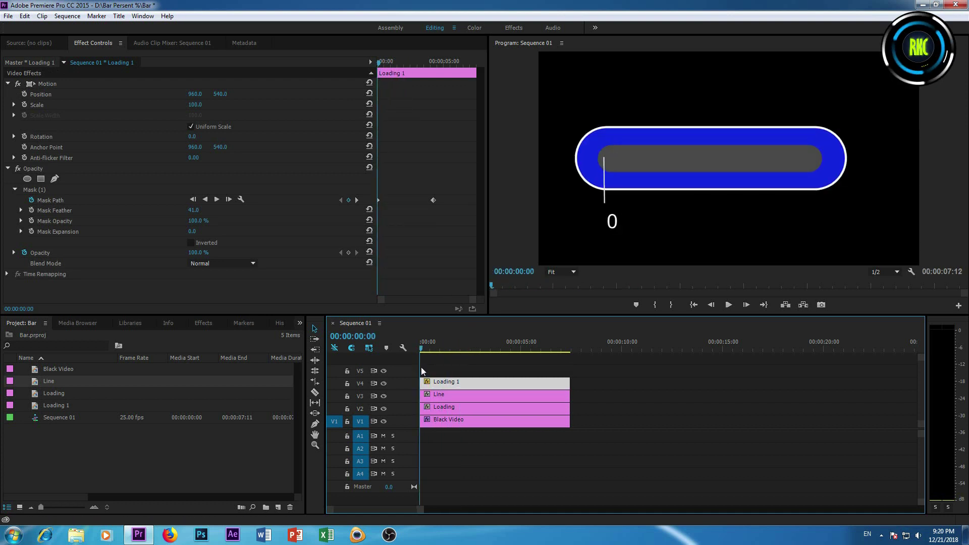
pyautogui.click(444, 393)
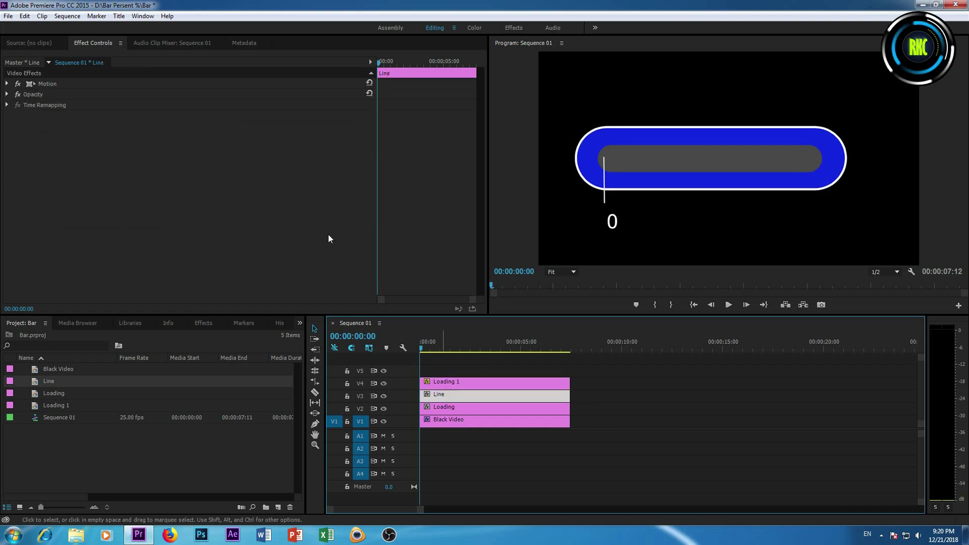
# - Enlarge the line slightly, enable Position keyframing, and move to the frame where the counter hits 100
pyautogui.click(7, 84)
pyautogui.moveTo(194, 105); pyautogui.dragTo(198, 105)
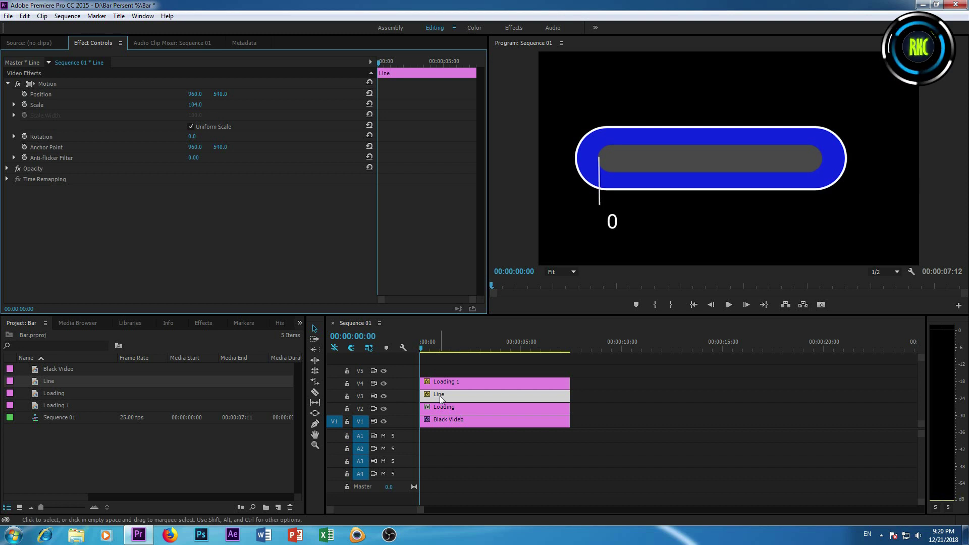
pyautogui.click(458, 384)
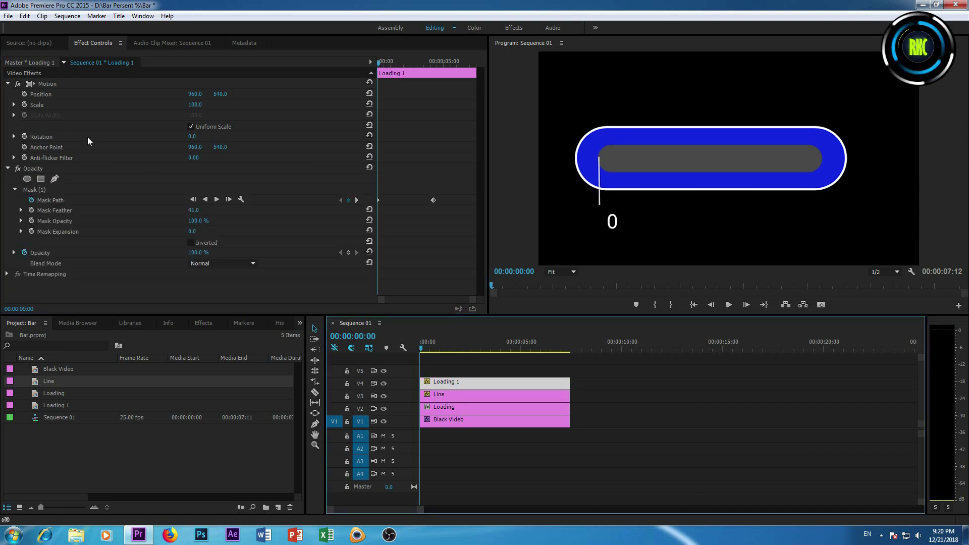
pyautogui.click(465, 396)
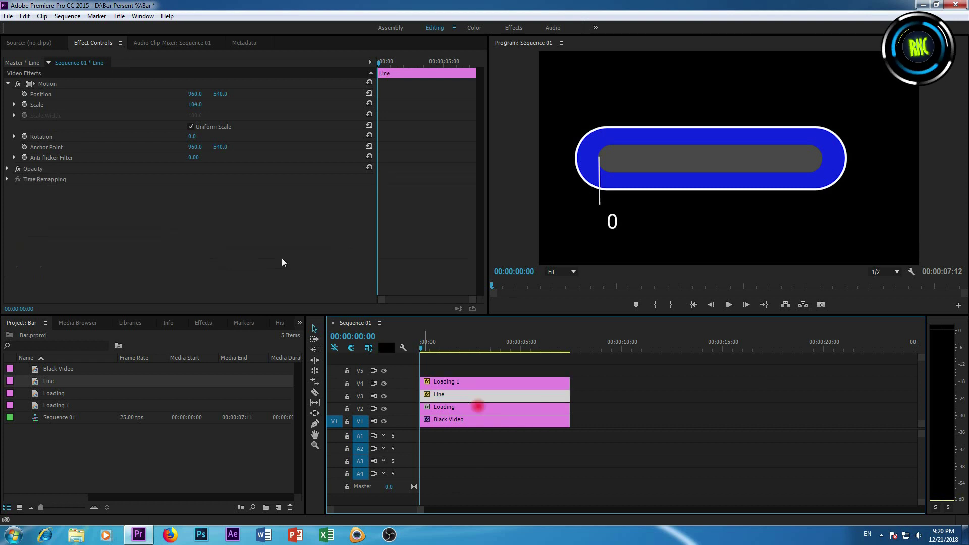
pyautogui.click(24, 94)
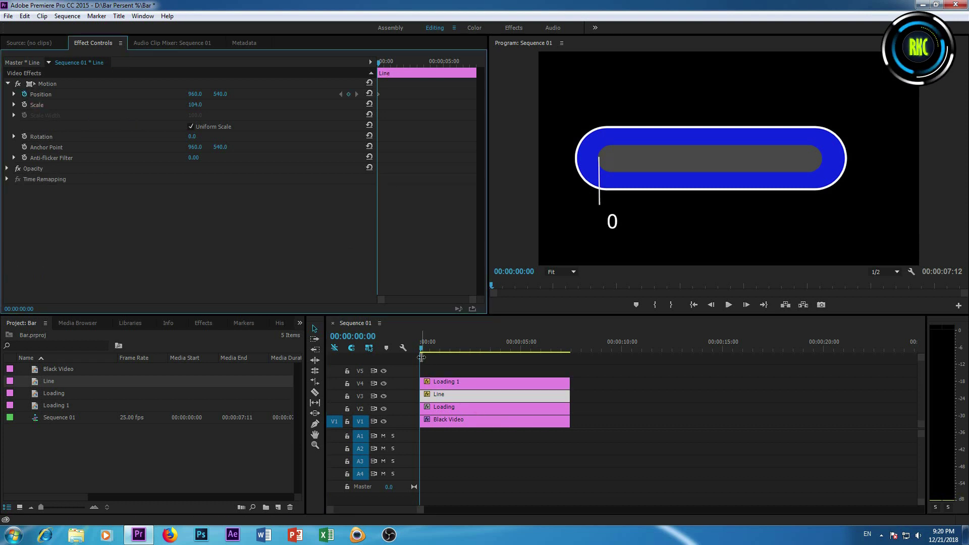
pyautogui.click(432, 350)
pyautogui.moveTo(431, 349); pyautogui.dragTo(500, 356)
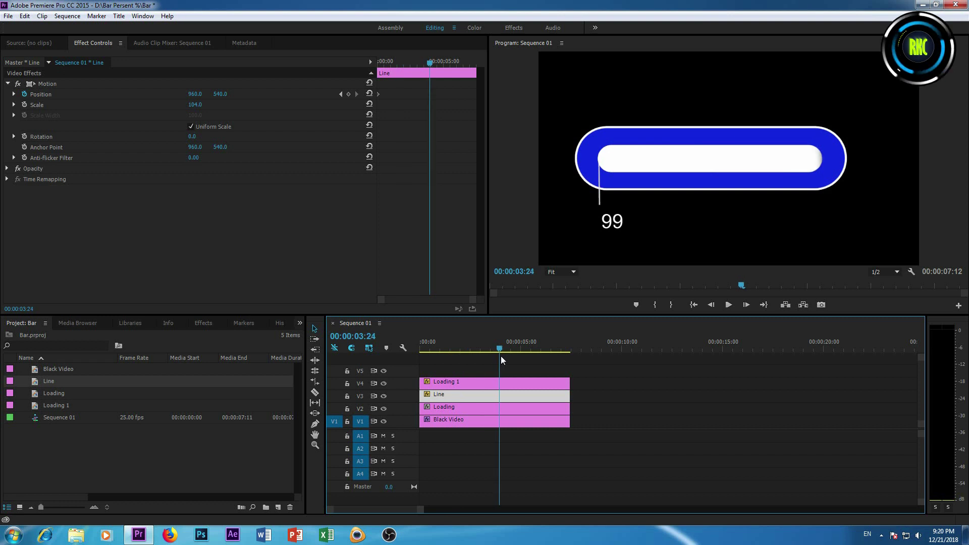
pyautogui.moveTo(500, 355); pyautogui.dragTo(500, 356)
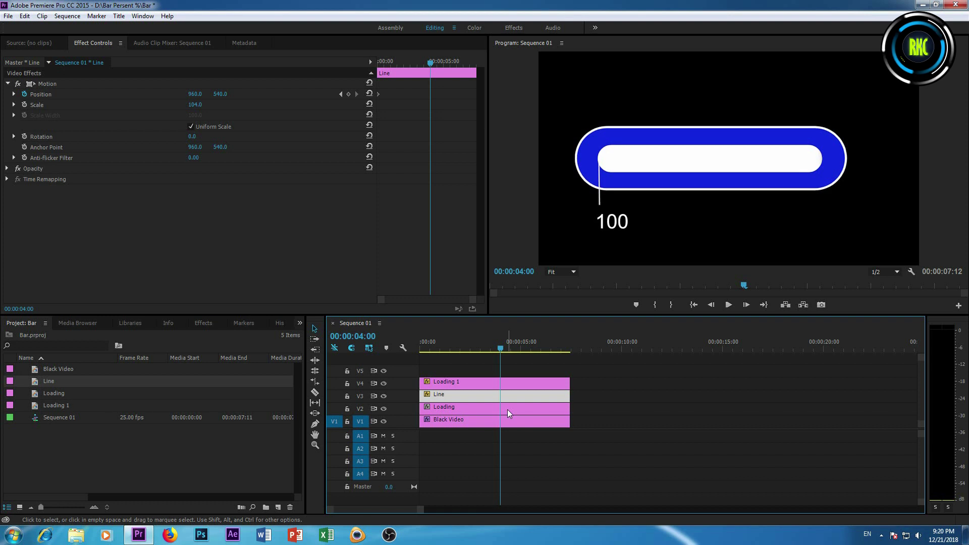
# - At 4:00, slide the line's Position X to 2071, at the bar's right edge
pyautogui.click(506, 383)
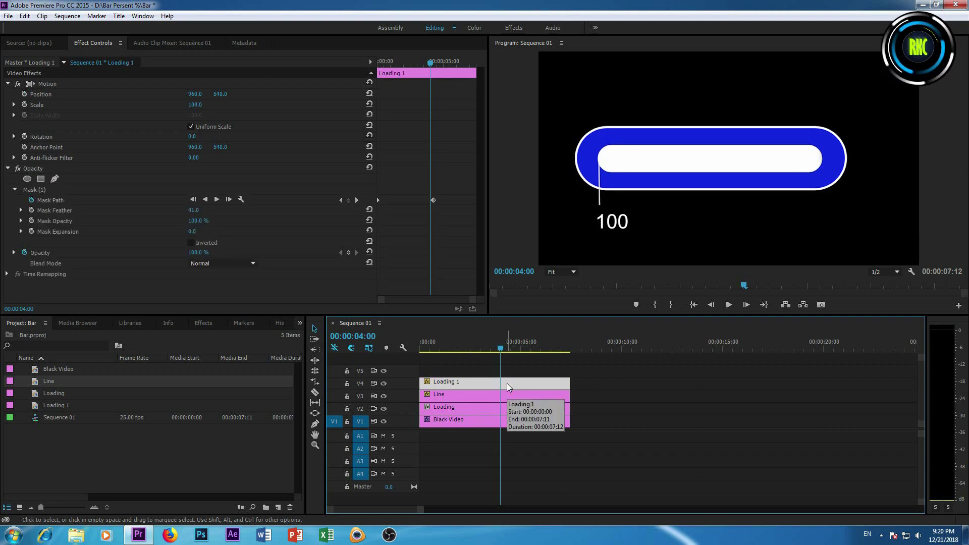
pyautogui.click(501, 396)
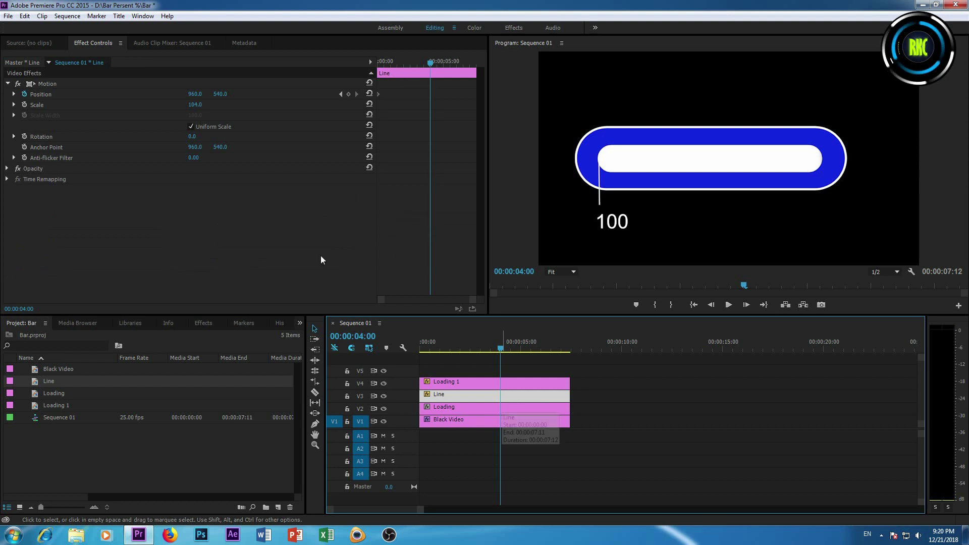
pyautogui.click(196, 104)
pyautogui.moveTo(195, 94); pyautogui.dragTo(283, 94)
pyautogui.moveTo(196, 94); pyautogui.dragTo(282, 94)
pyautogui.moveTo(196, 94); pyautogui.dragTo(202, 93)
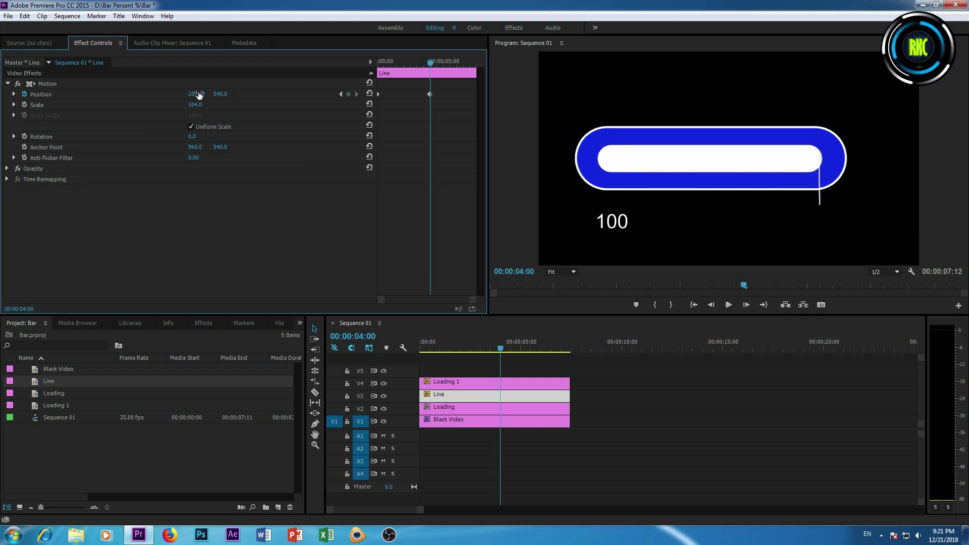
# - Move the starting Position keyframe to about frame 8 and zoom in the keyframe ruler
pyautogui.moveTo(495, 349); pyautogui.dragTo(422, 382)
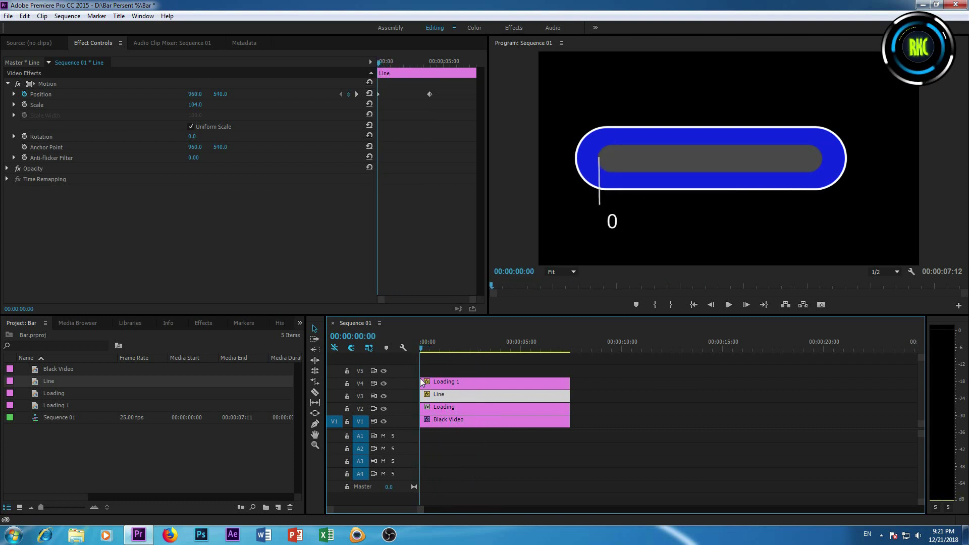
pyautogui.moveTo(379, 96); pyautogui.dragTo(381, 95)
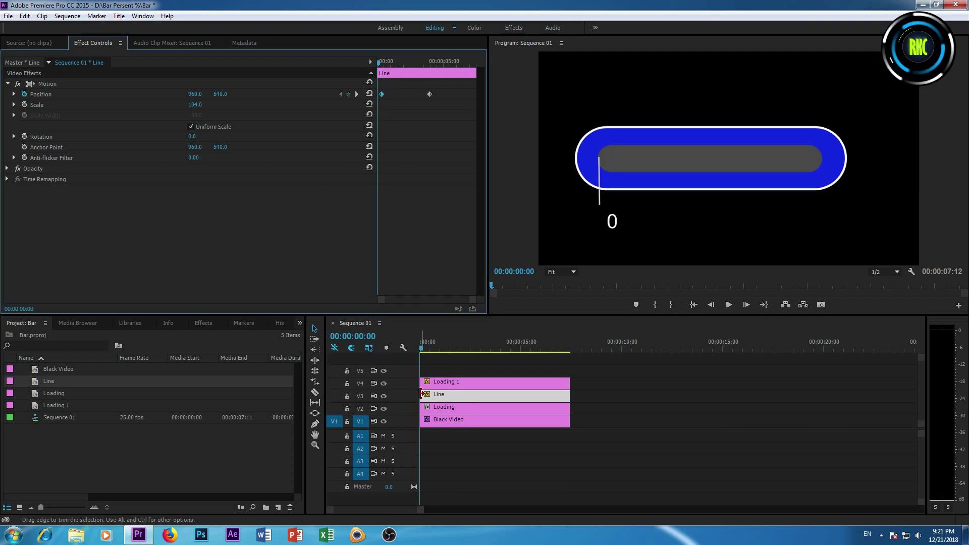
pyautogui.press('=')
pyautogui.press('=')
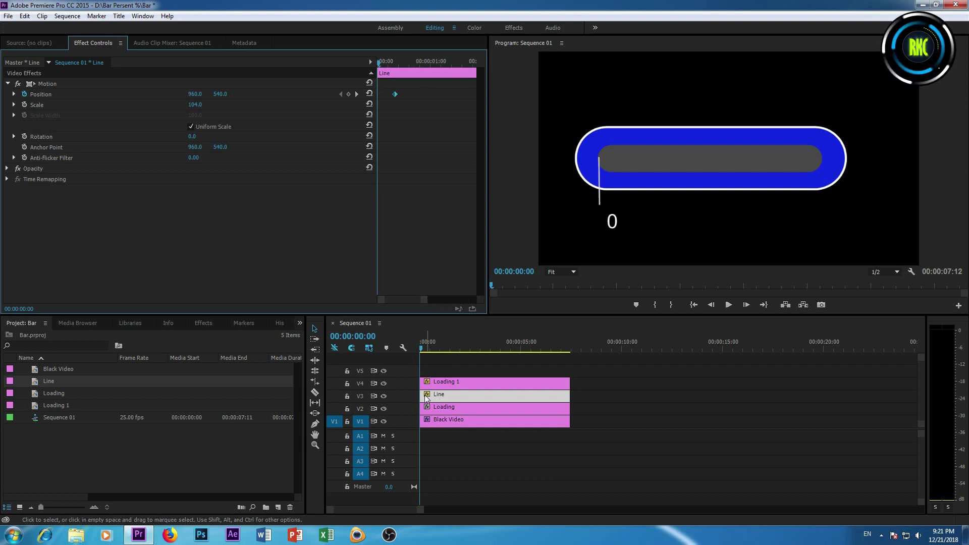
pyautogui.moveTo(426, 347); pyautogui.dragTo(421, 347)
pyautogui.press('=')
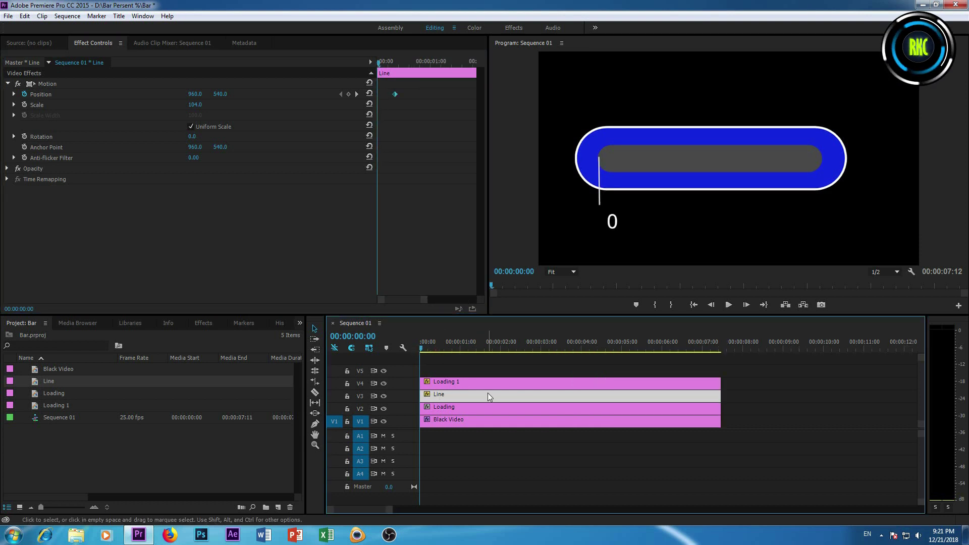
# - Zoom the timeline, move the second Position keyframe slightly earlier, and preview the result
pyautogui.moveTo(423, 395); pyautogui.dragTo(427, 394)
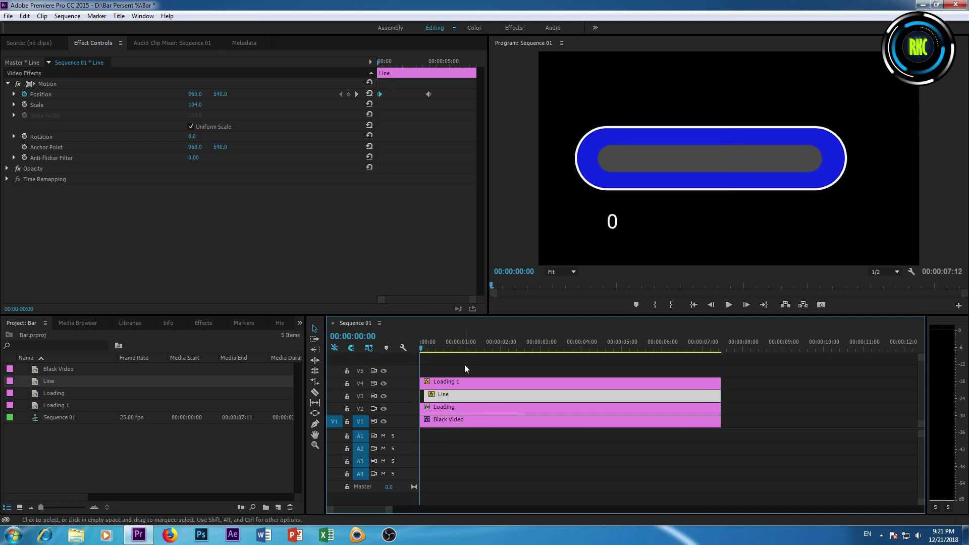
pyautogui.press('space')
pyautogui.press('space')
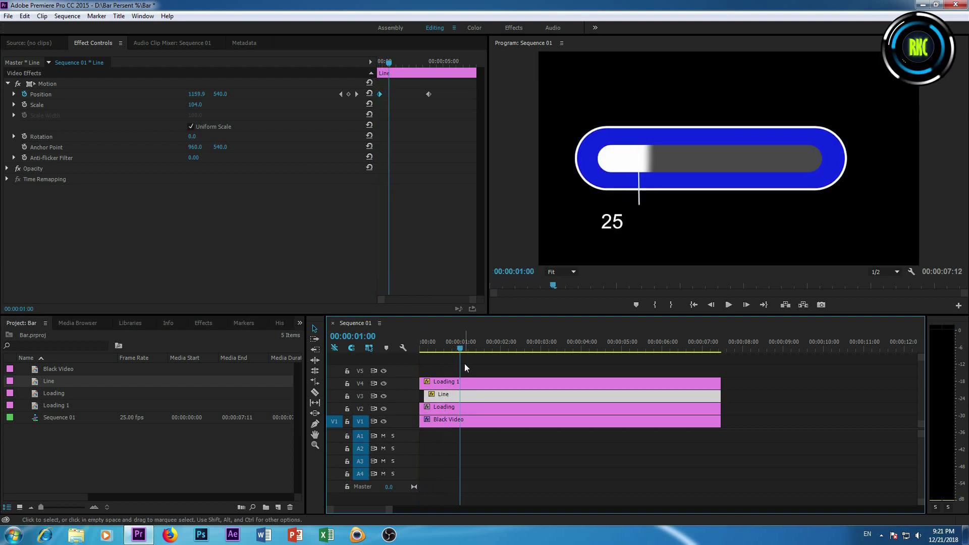
pyautogui.moveTo(462, 347); pyautogui.dragTo(456, 347)
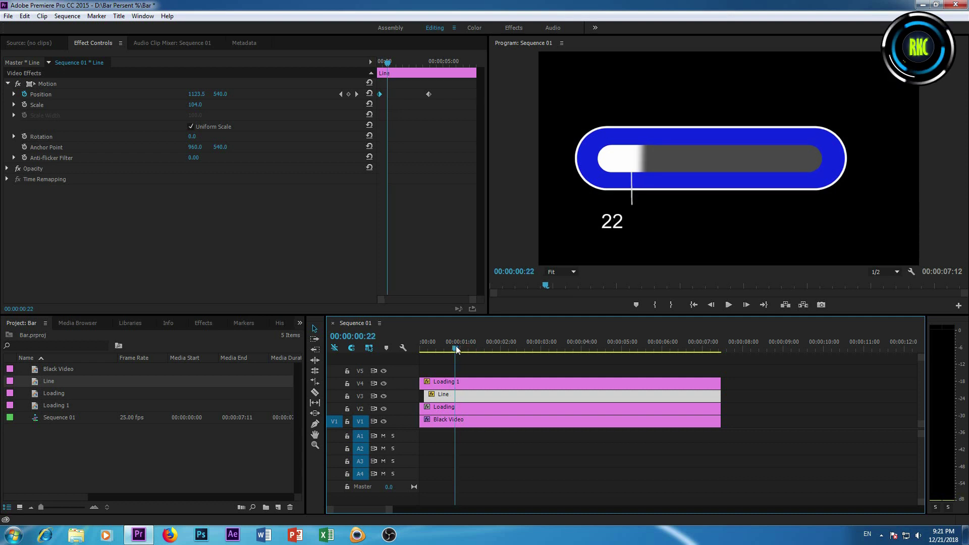
pyautogui.moveTo(427, 94); pyautogui.dragTo(417, 101)
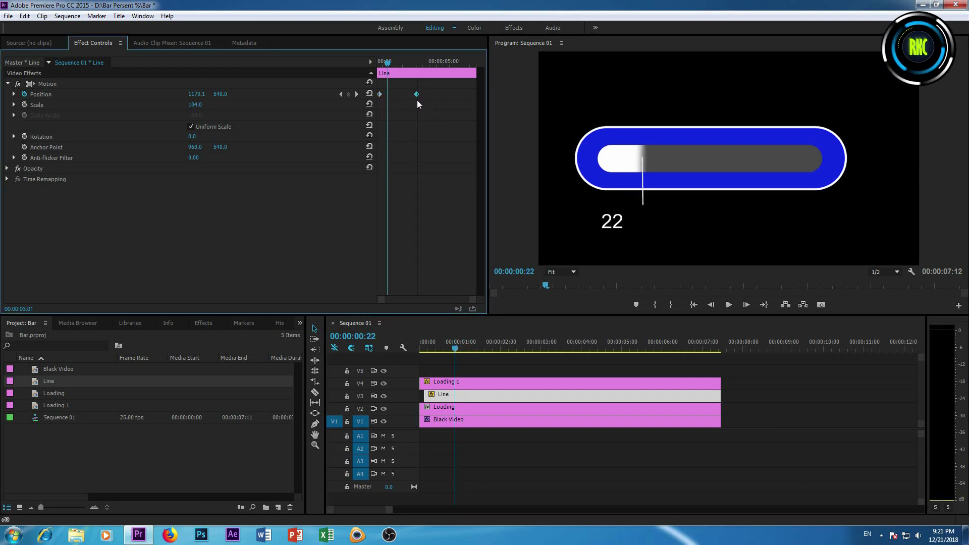
pyautogui.click(420, 348)
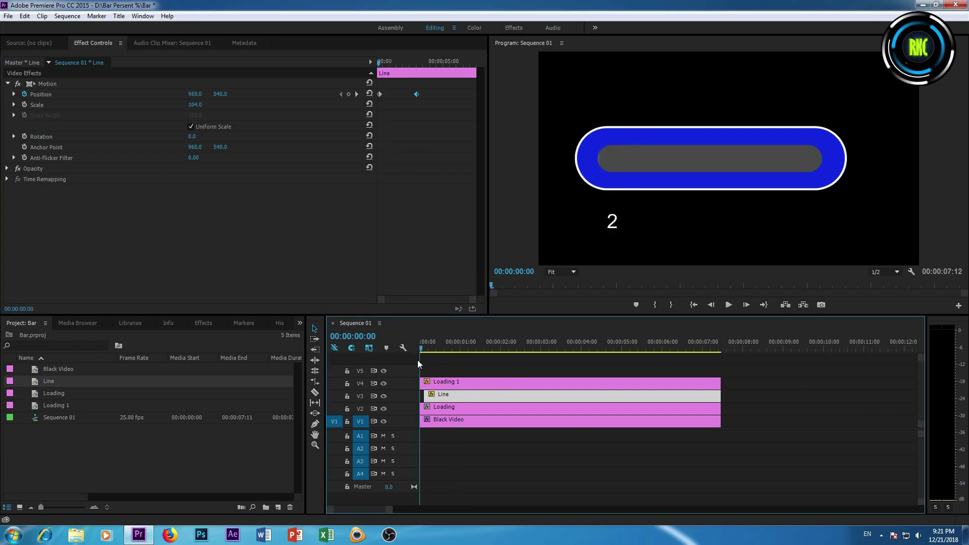
pyautogui.press('space')
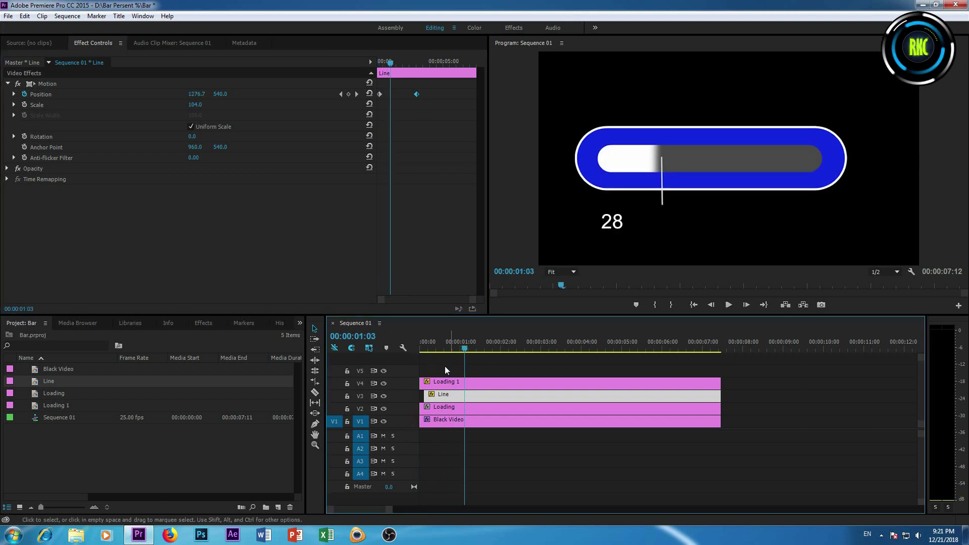
pyautogui.moveTo(448, 349); pyautogui.dragTo(410, 354)
pyautogui.press('space')
pyautogui.press('space')
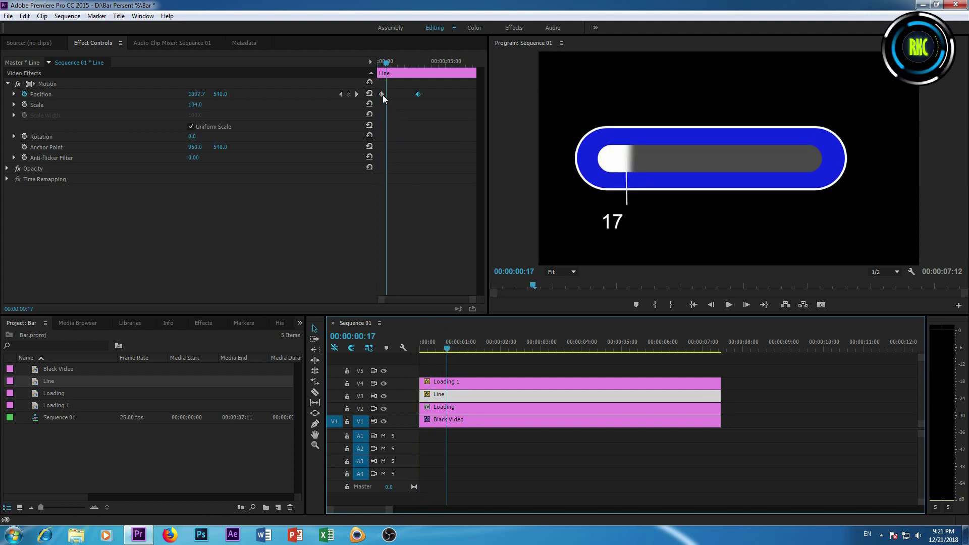
# - Retime the Position keyframes around frame 8 so the line tracks the fill, then select Loading 1
pyautogui.moveTo(383, 95); pyautogui.dragTo(368, 58)
pyautogui.moveTo(419, 94); pyautogui.dragTo(390, 101)
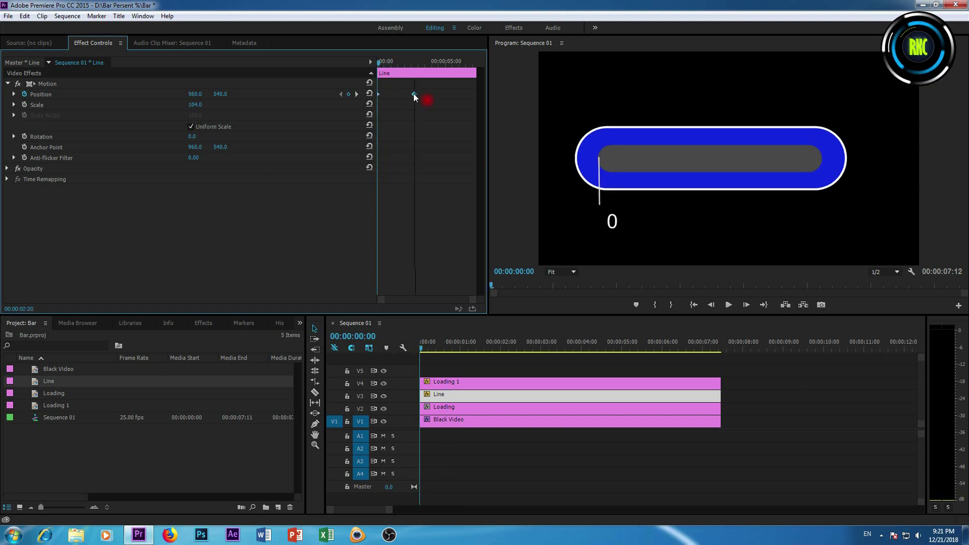
pyautogui.hotkey('shift', 'Right')
pyautogui.press('Right')
pyautogui.press('Right')
pyautogui.press('Right')
pyautogui.moveTo(390, 95); pyautogui.dragTo(462, 102)
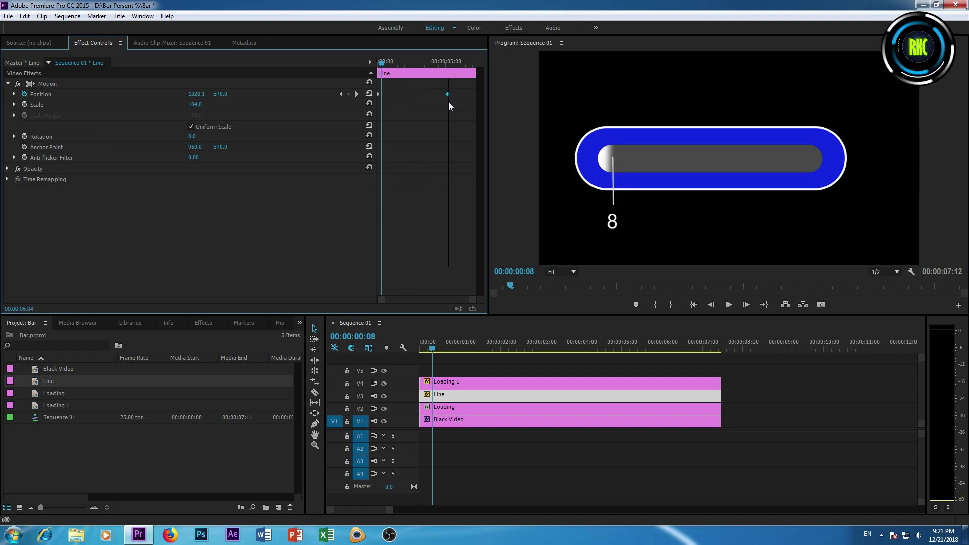
pyautogui.press('space')
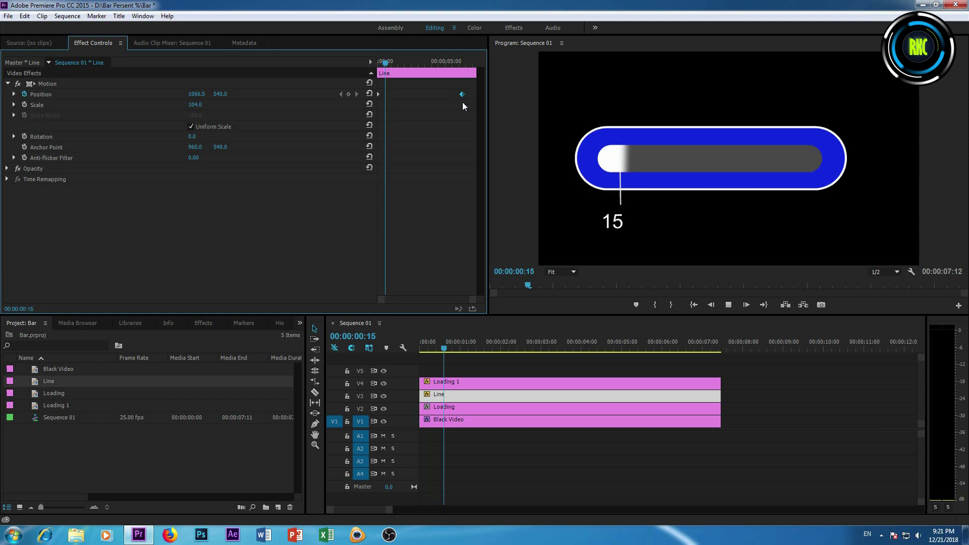
pyautogui.press('space')
pyautogui.moveTo(532, 349); pyautogui.dragTo(404, 368)
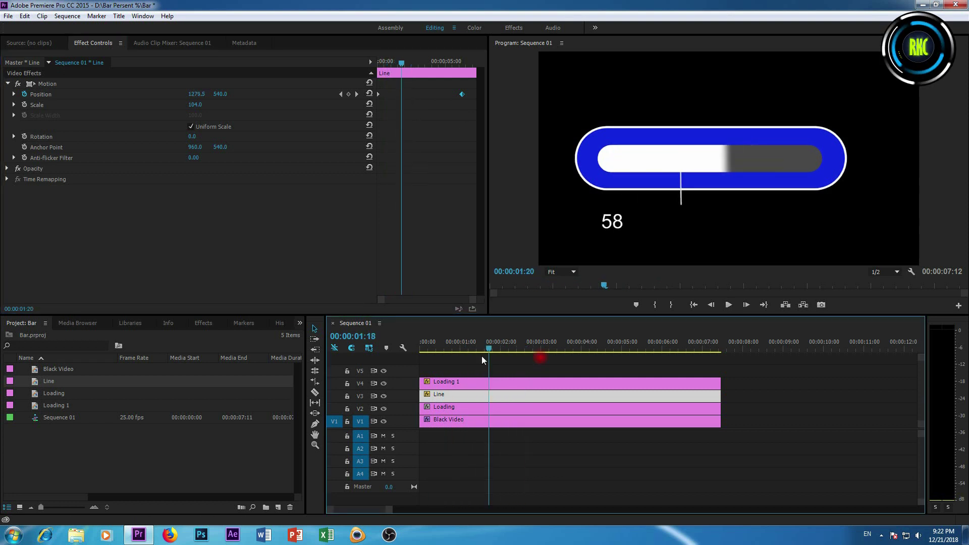
pyautogui.click(466, 382)
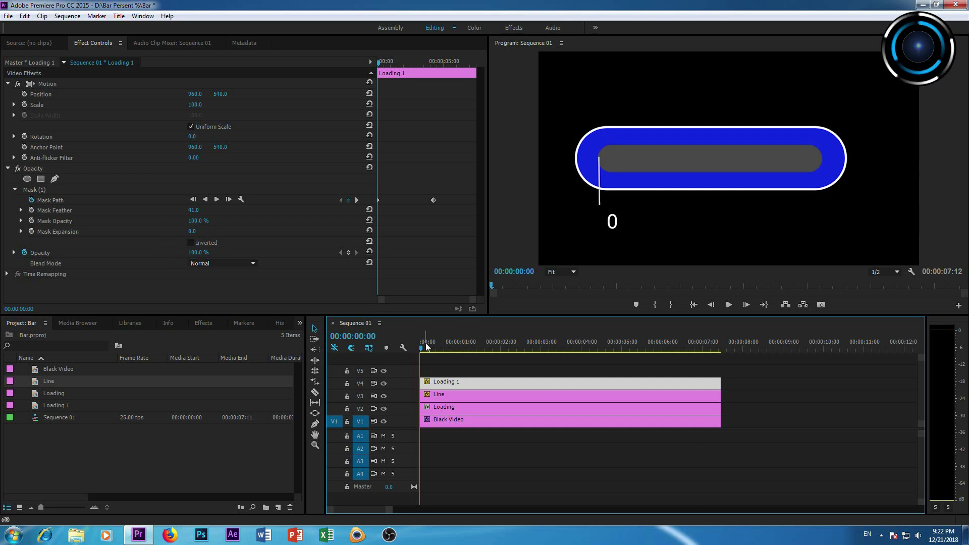
# - Compare Loading 1's mask and Line's Position keyframes, then park at frame 9
pyautogui.moveTo(426, 348); pyautogui.dragTo(443, 352)
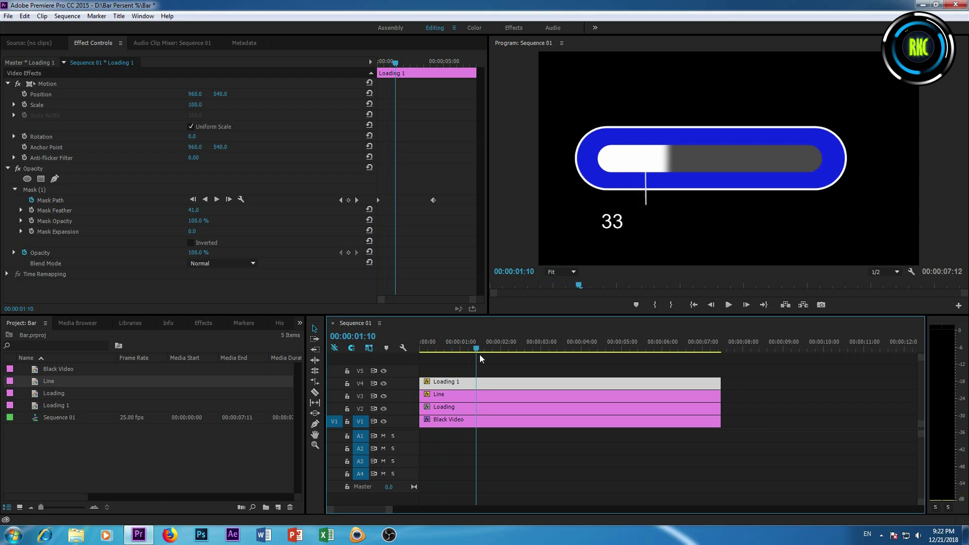
pyautogui.moveTo(443, 348)
pyautogui.mouseDown()
pyautogui.moveTo(525, 362)
pyautogui.moveTo(508, 390)
pyautogui.moveTo(405, 401)
pyautogui.mouseUp()
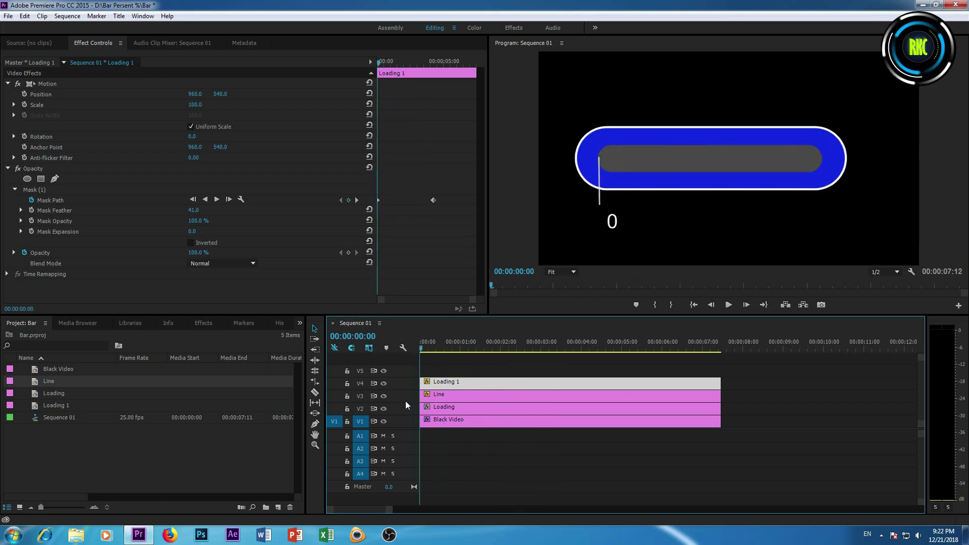
pyautogui.click(474, 392)
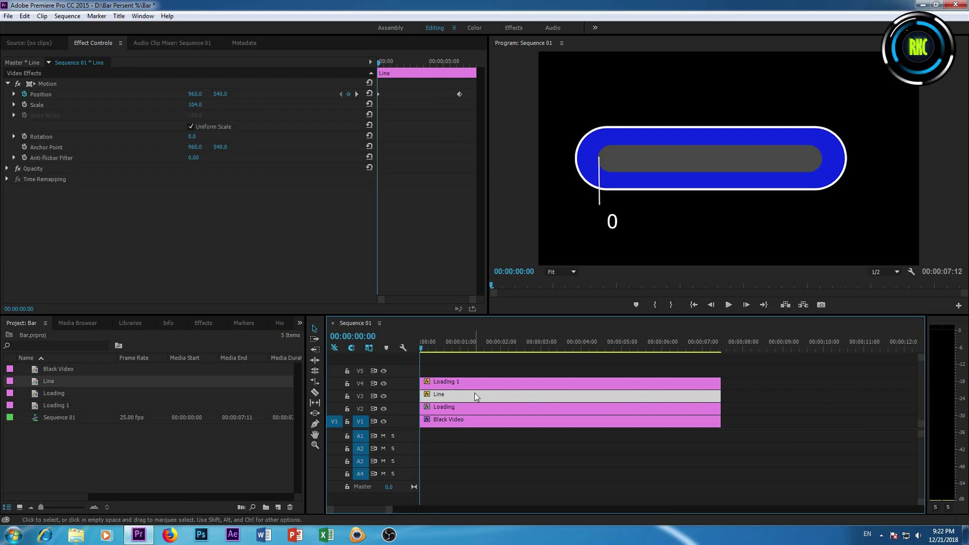
pyautogui.click(474, 385)
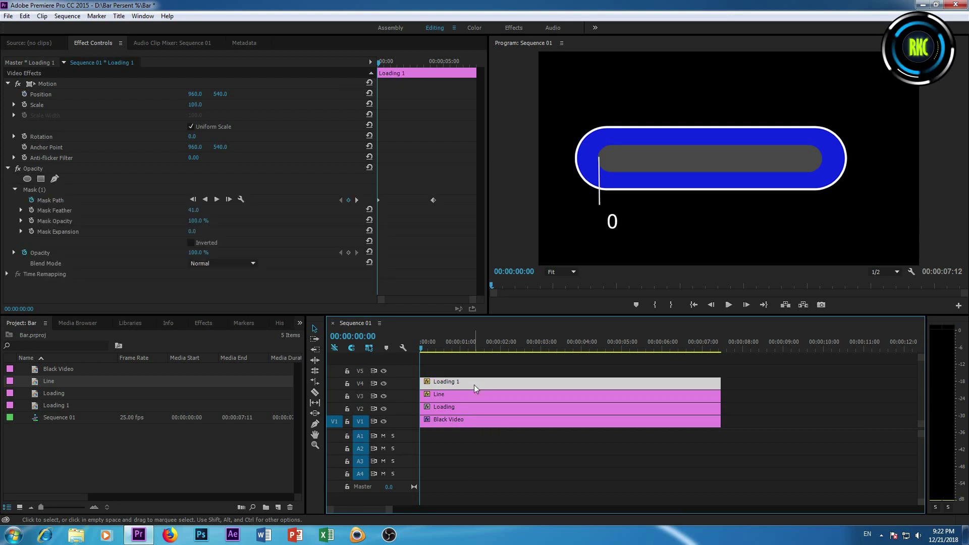
pyautogui.click(465, 393)
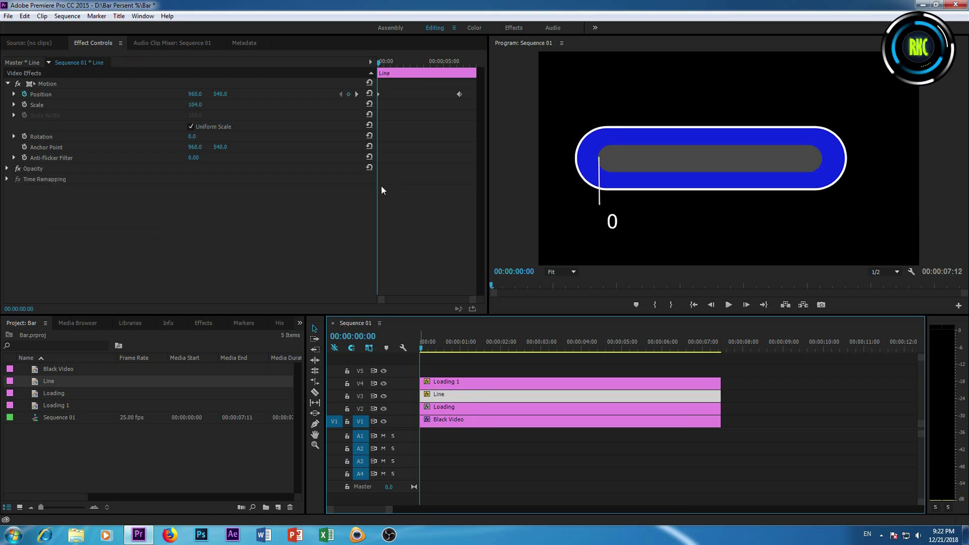
pyautogui.moveTo(379, 60); pyautogui.dragTo(385, 62)
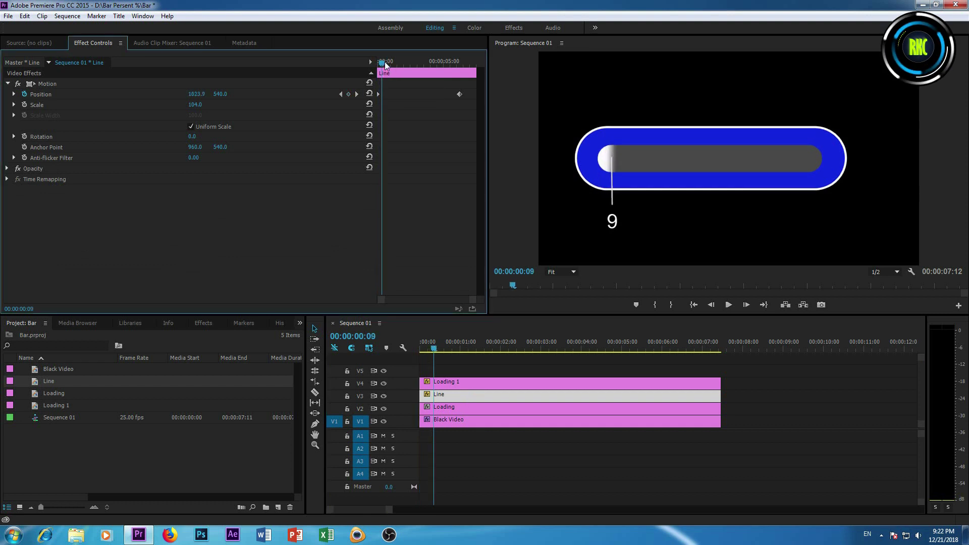
# - Shift the Line clip's later Position keyframe earlier and play back to check its alignment
pyautogui.moveTo(459, 95); pyautogui.dragTo(439, 104)
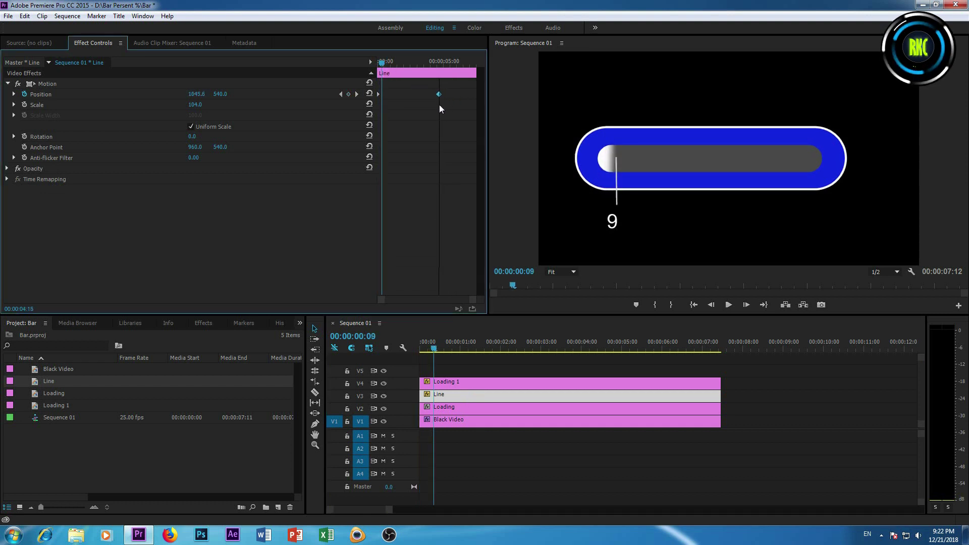
pyautogui.press('space')
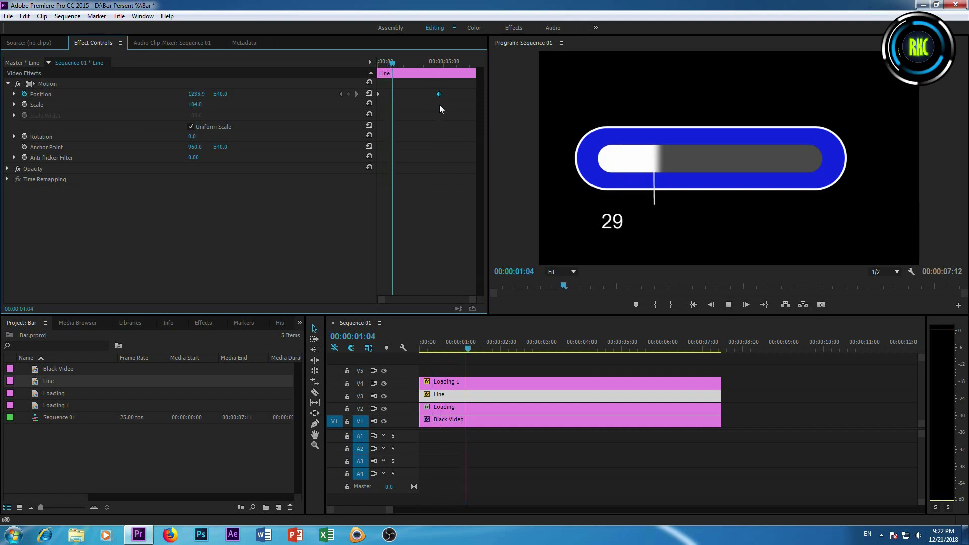
pyautogui.moveTo(438, 95); pyautogui.dragTo(431, 96)
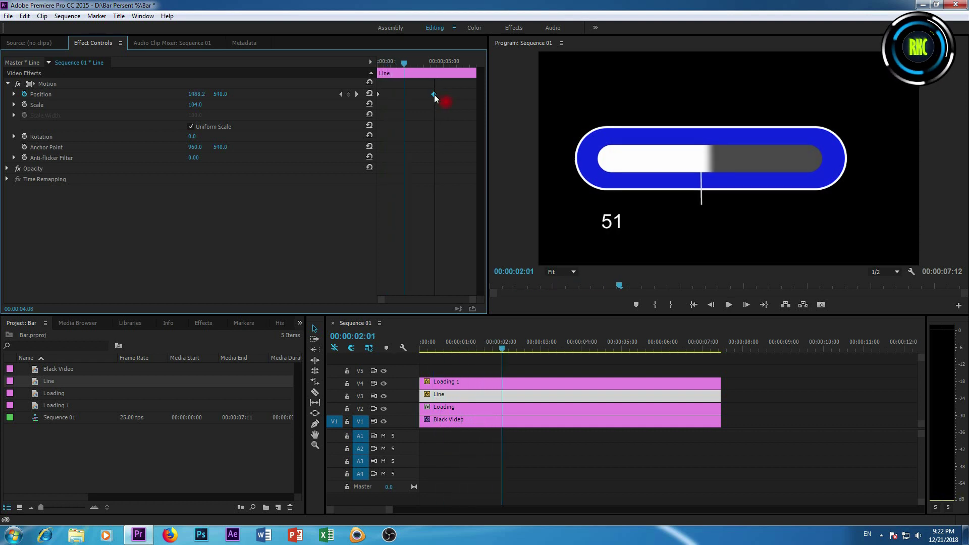
pyautogui.press('space')
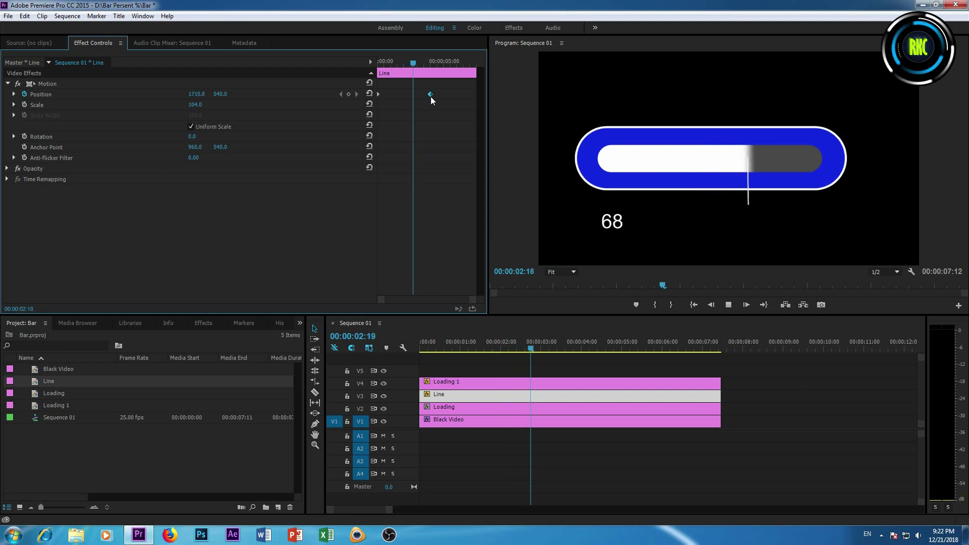
pyautogui.press('space')
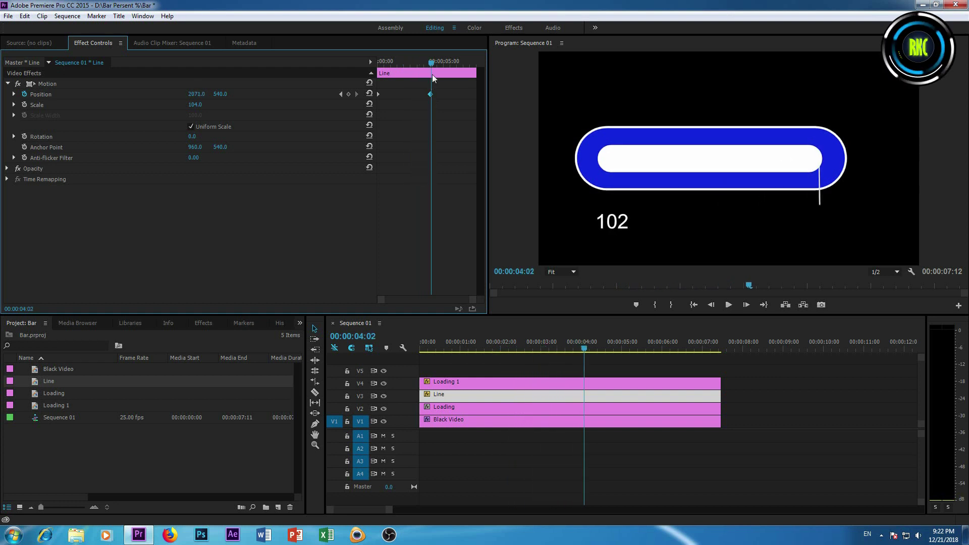
pyautogui.click(431, 95)
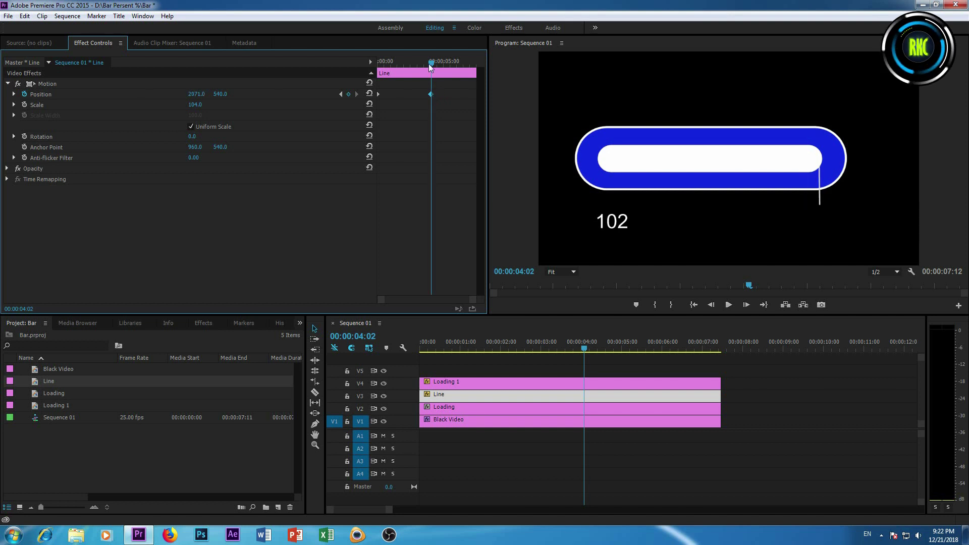
# - Inspect the line at counter 91 and 64, select its later Position keyframe, and return to 00:00
pyautogui.moveTo(429, 64); pyautogui.dragTo(352, 86)
pyautogui.press('space')
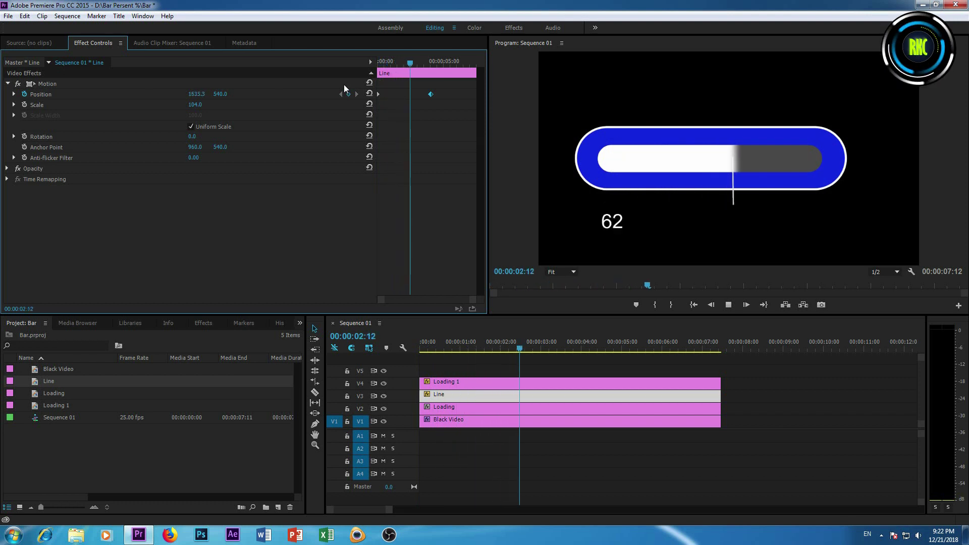
pyautogui.press('space')
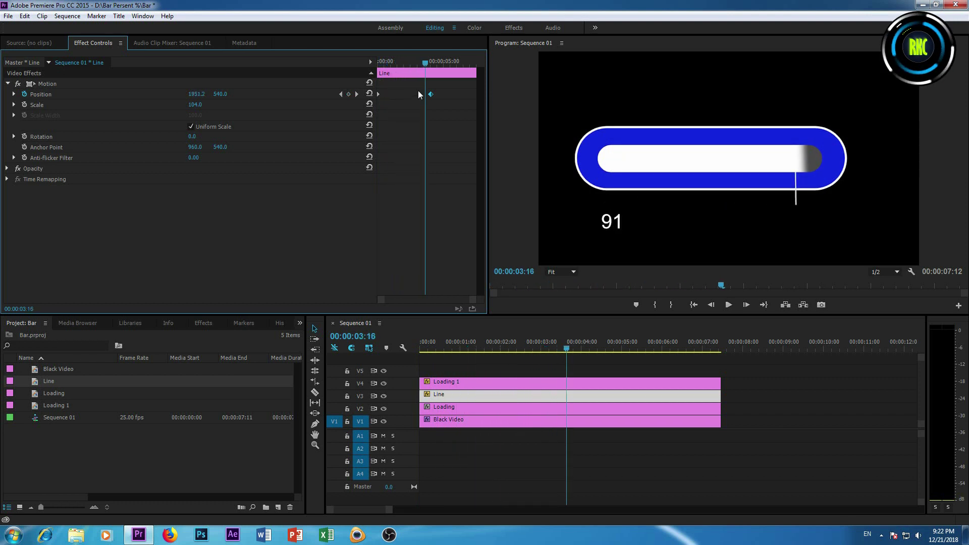
pyautogui.moveTo(425, 64); pyautogui.dragTo(377, 90)
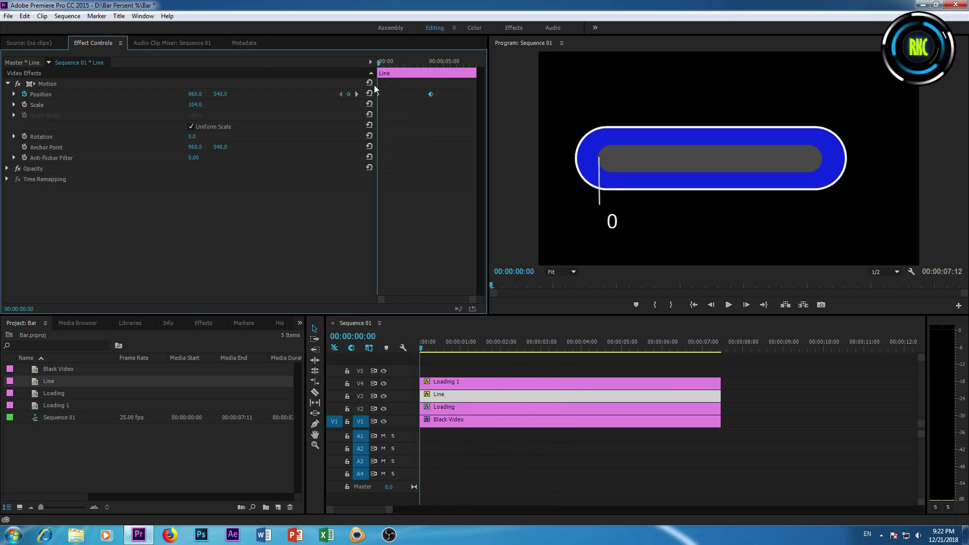
pyautogui.moveTo(374, 85); pyautogui.dragTo(380, 86)
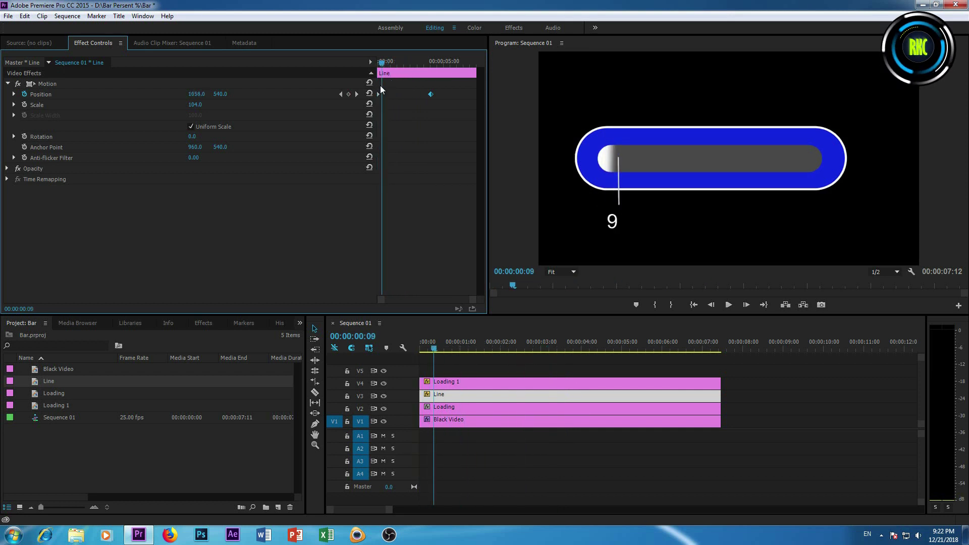
pyautogui.moveTo(442, 92); pyautogui.dragTo(425, 98)
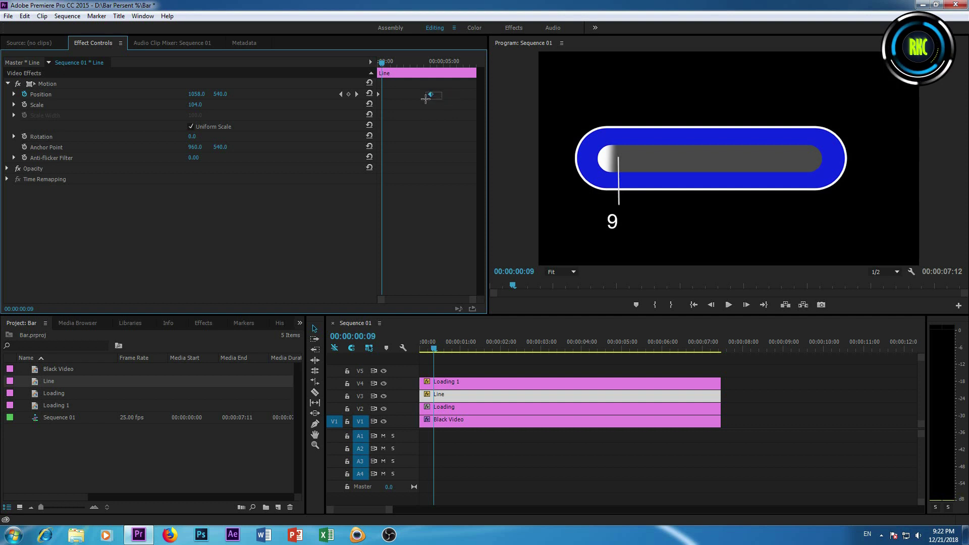
pyautogui.moveTo(379, 66); pyautogui.dragTo(379, 72)
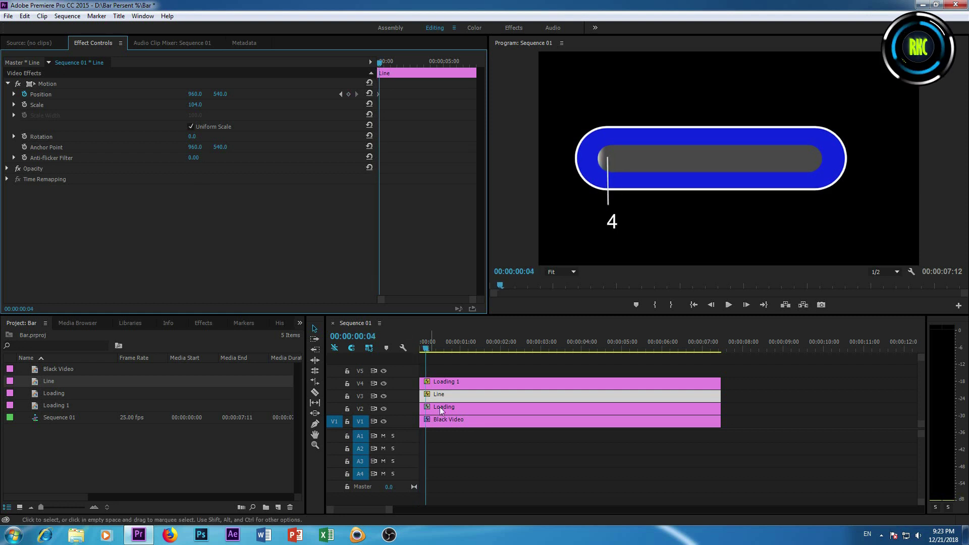
# - Drop Loading 1's mask feather from 41 to 29 for a crisper fill edge
pyautogui.click(452, 387)
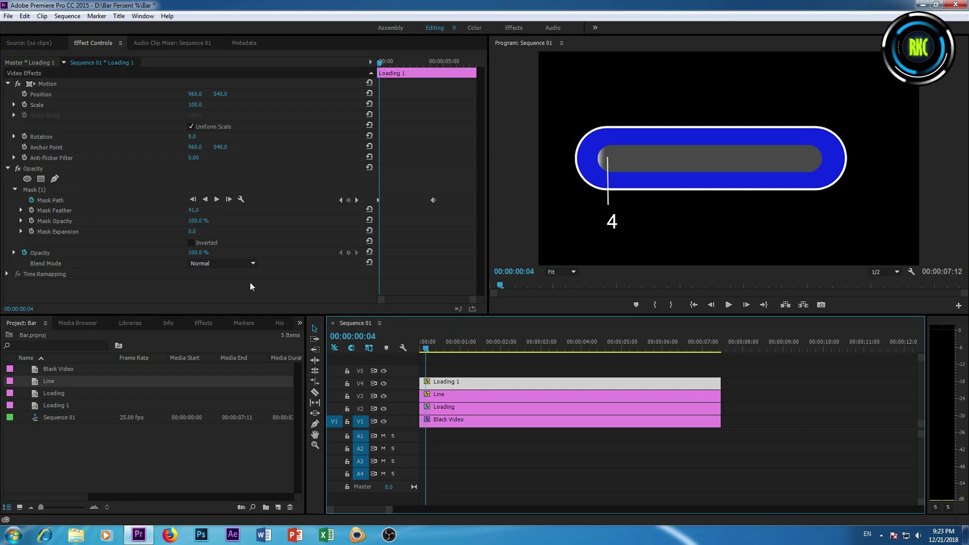
pyautogui.moveTo(194, 210); pyautogui.dragTo(189, 210)
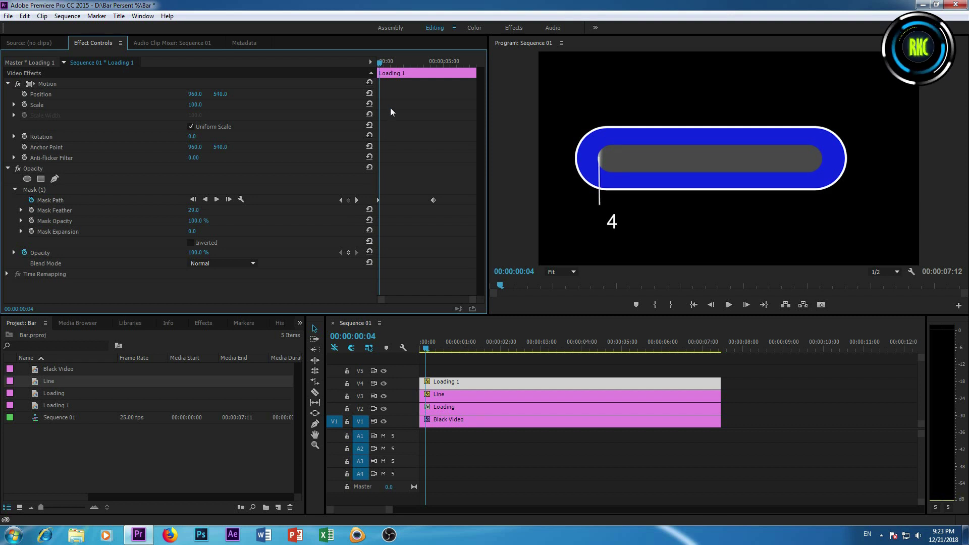
pyautogui.click(446, 391)
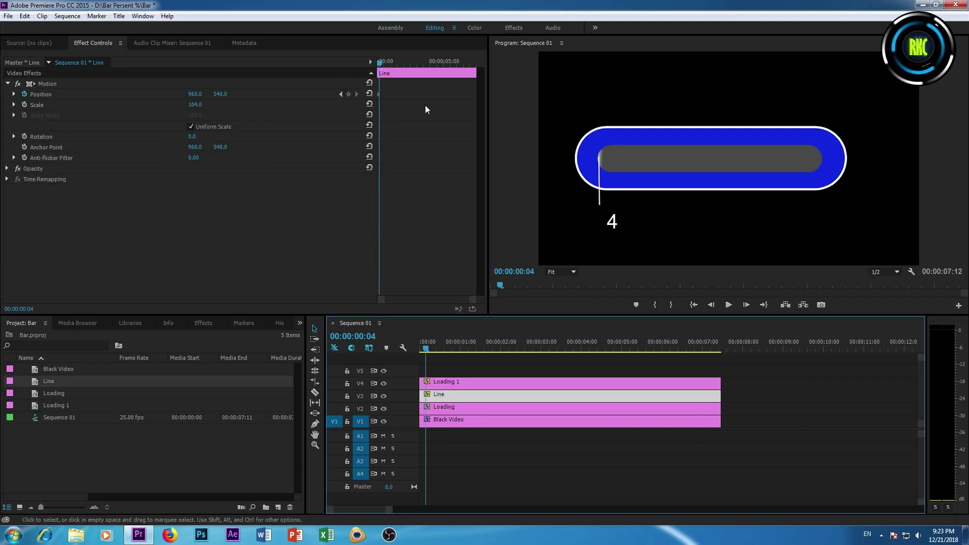
# - Keyframe Line's Position X at the fill edge at frames 13 and 24, then through counter 53
pyautogui.click(377, 95)
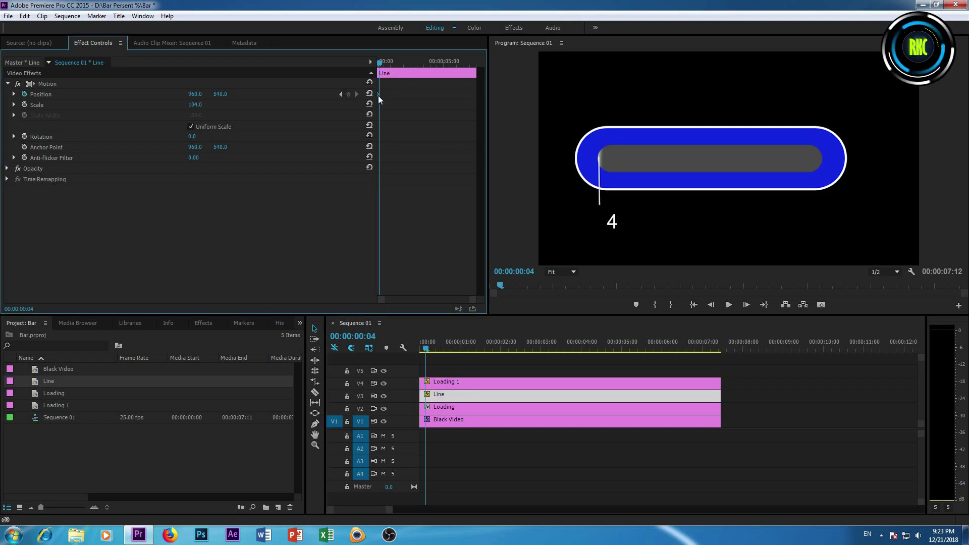
pyautogui.moveTo(383, 66); pyautogui.dragTo(386, 67)
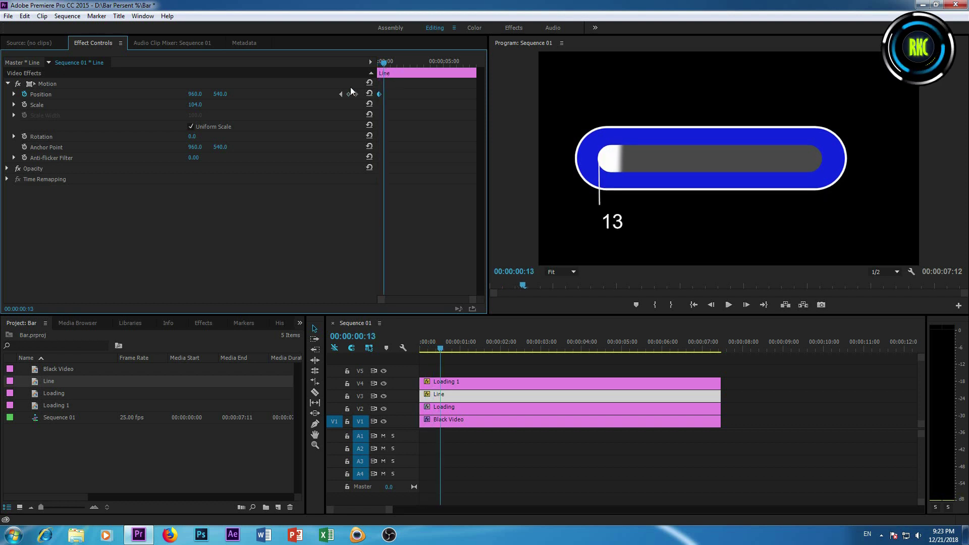
pyautogui.click(217, 94)
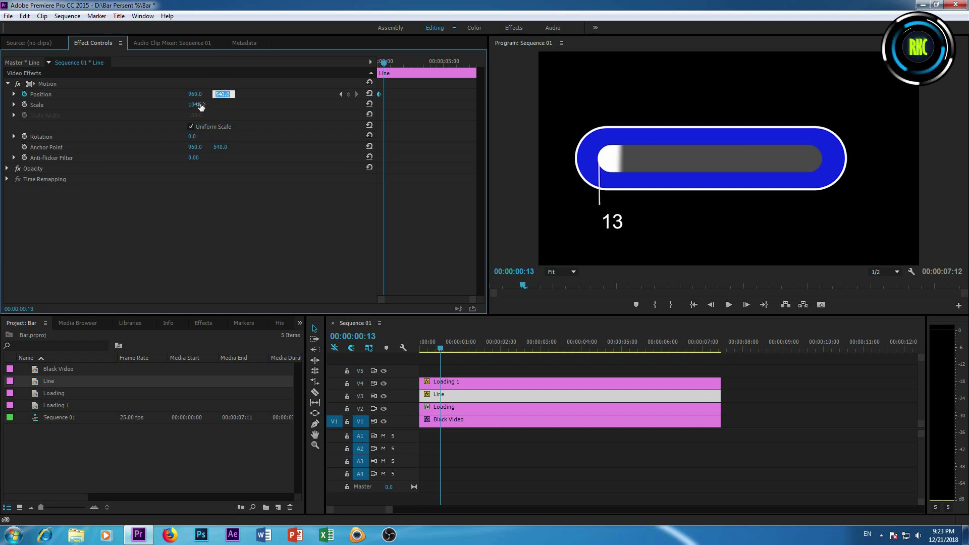
pyautogui.moveTo(192, 94); pyautogui.dragTo(243, 94)
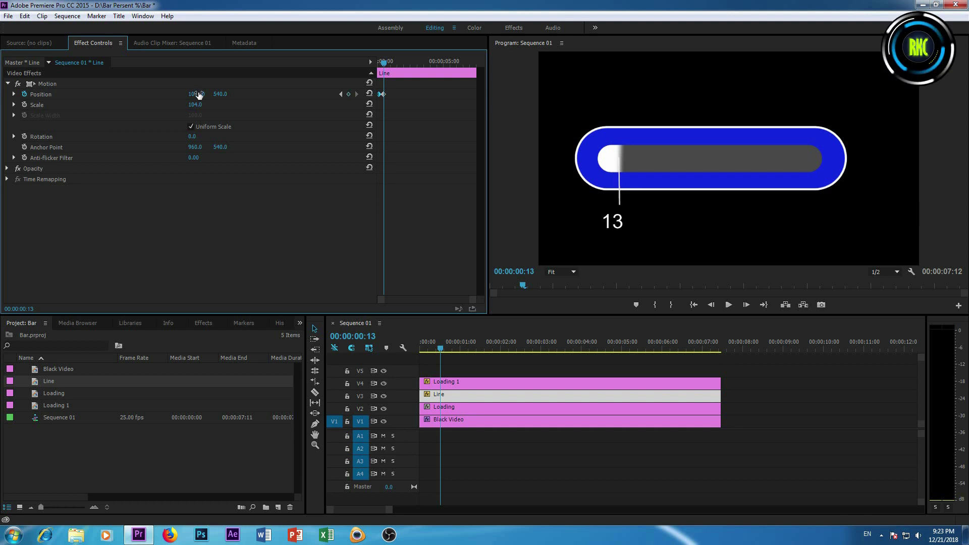
pyautogui.moveTo(383, 62); pyautogui.dragTo(388, 65)
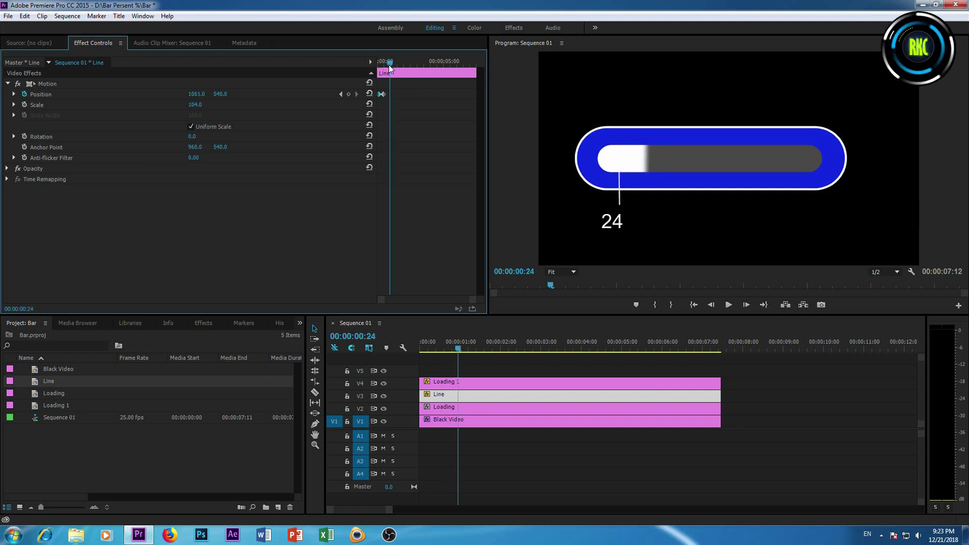
pyautogui.moveTo(196, 94); pyautogui.dragTo(260, 93)
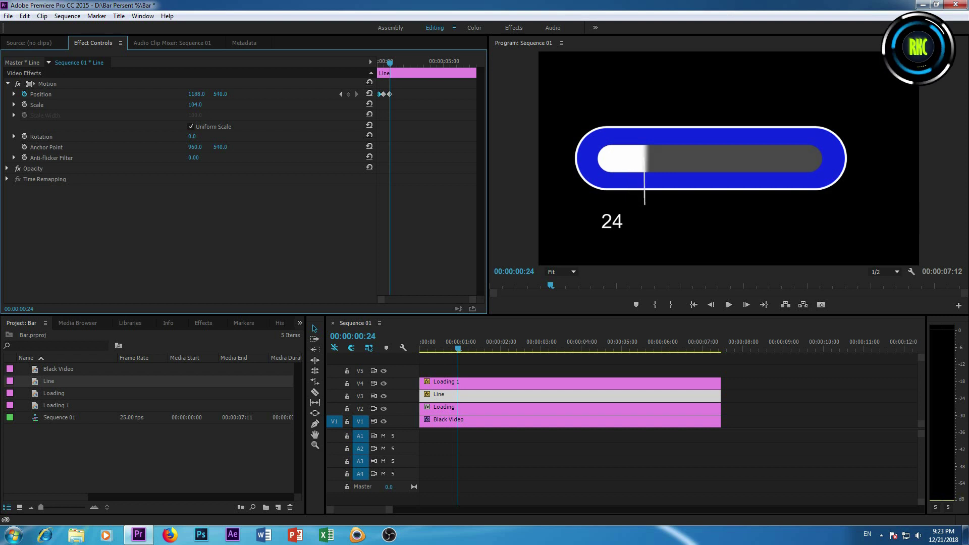
pyautogui.moveTo(393, 60); pyautogui.dragTo(398, 65)
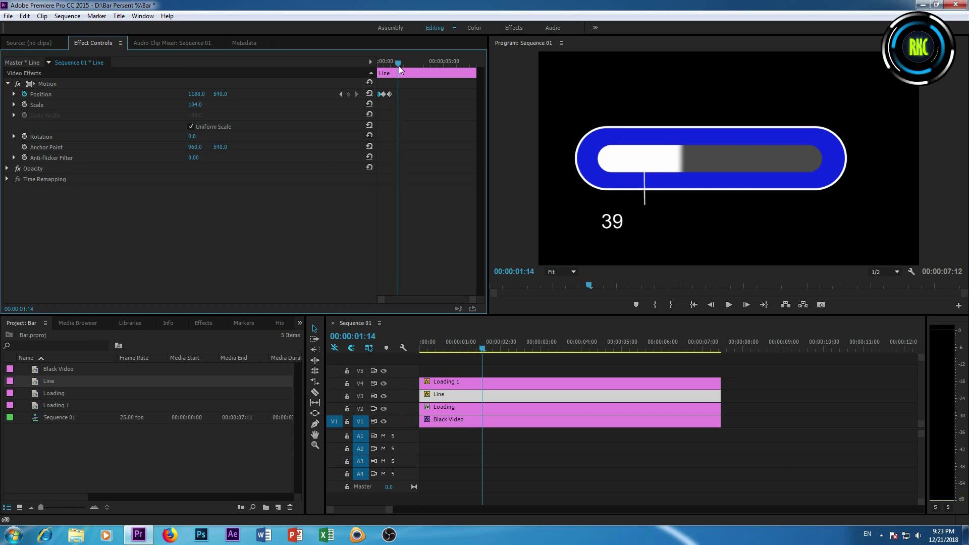
pyautogui.moveTo(197, 93); pyautogui.dragTo(254, 94)
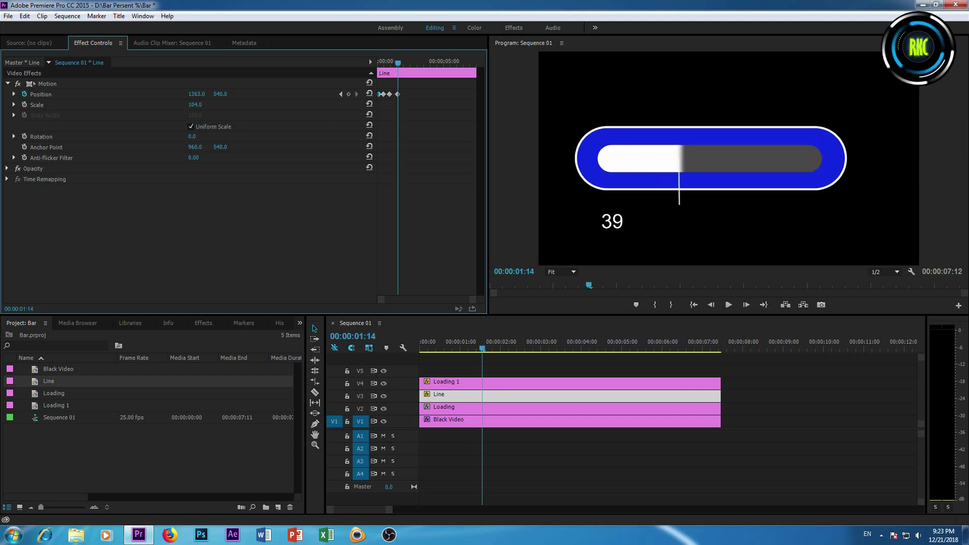
pyautogui.moveTo(399, 63); pyautogui.dragTo(406, 64)
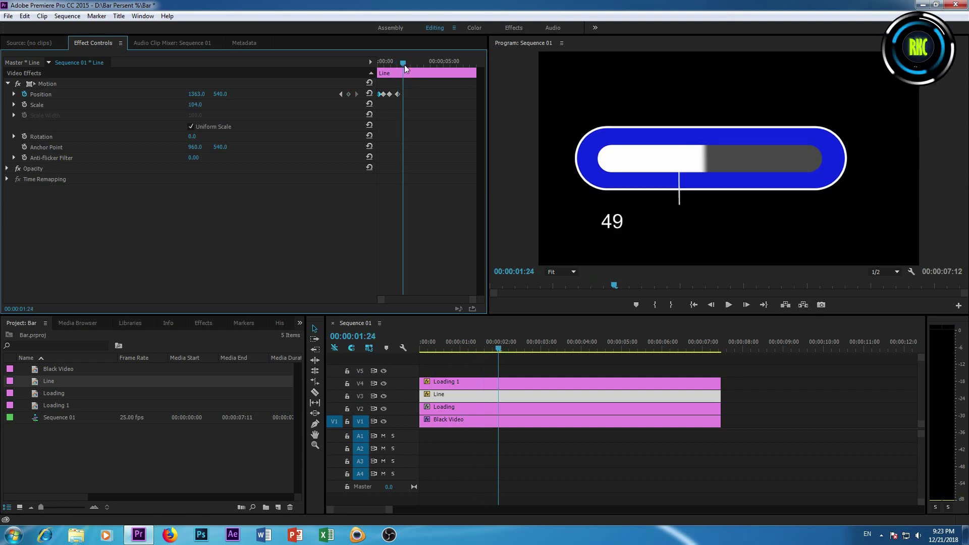
pyautogui.moveTo(197, 94); pyautogui.dragTo(281, 94)
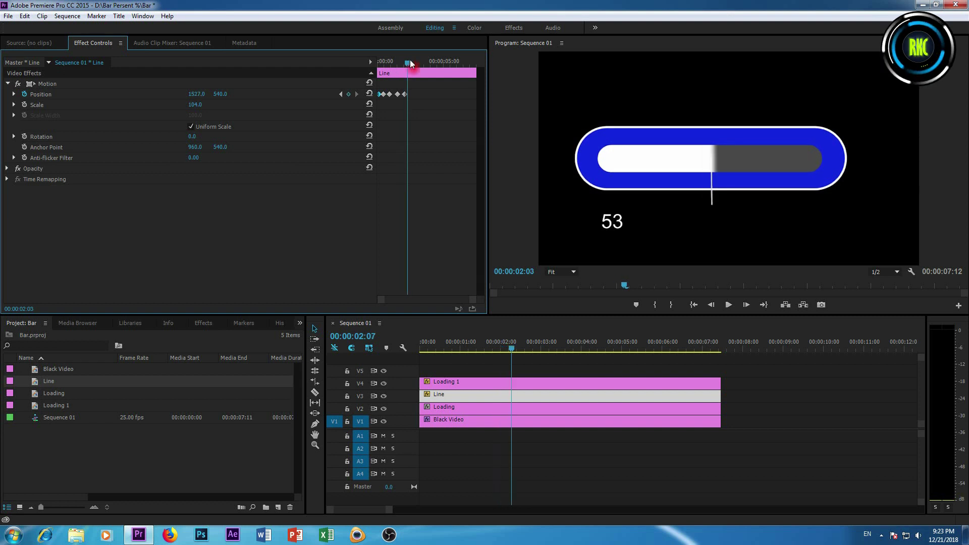
# - Keyframe Line's X at counters 68 and 83, ending at X 2068 at 4:00
pyautogui.moveTo(408, 61); pyautogui.dragTo(413, 62)
pyautogui.moveTo(197, 93)
pyautogui.mouseDown()
pyautogui.moveTo(284, 94)
pyautogui.moveTo(237, 94)
pyautogui.mouseUp()
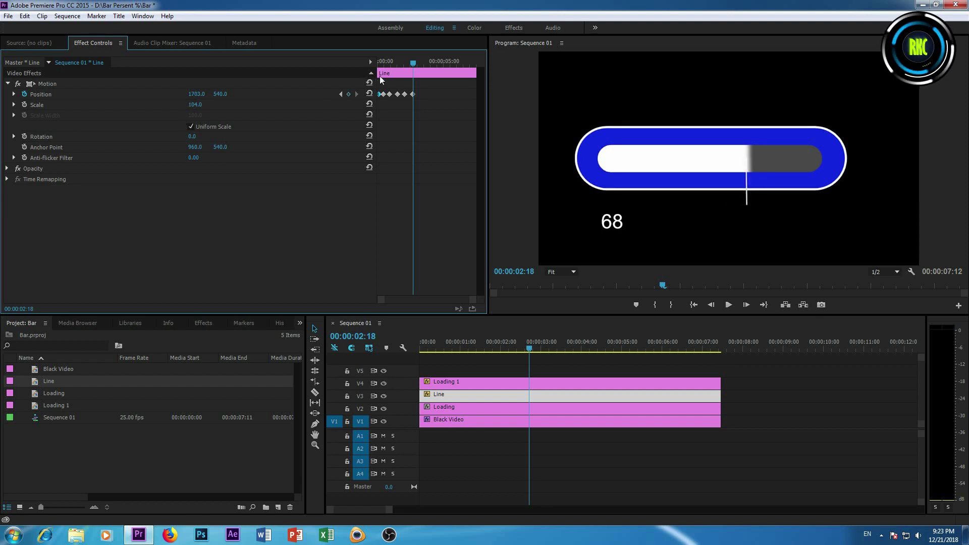
pyautogui.moveTo(414, 63); pyautogui.dragTo(422, 62)
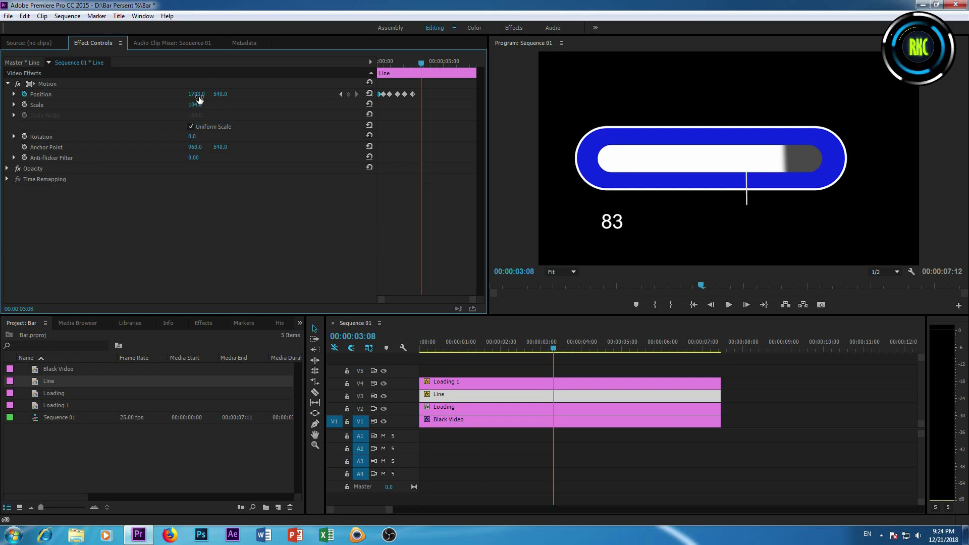
pyautogui.moveTo(196, 94); pyautogui.dragTo(286, 94)
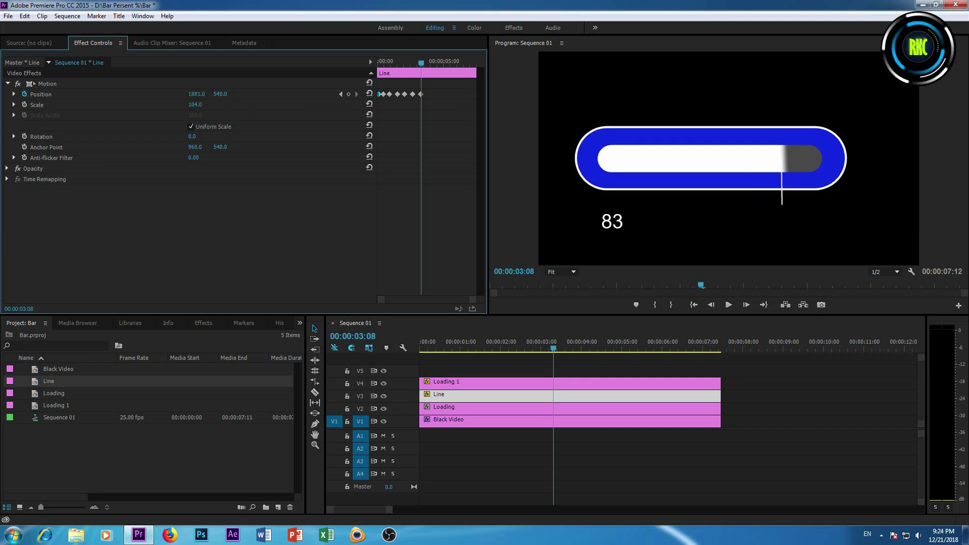
pyautogui.moveTo(422, 65); pyautogui.dragTo(429, 62)
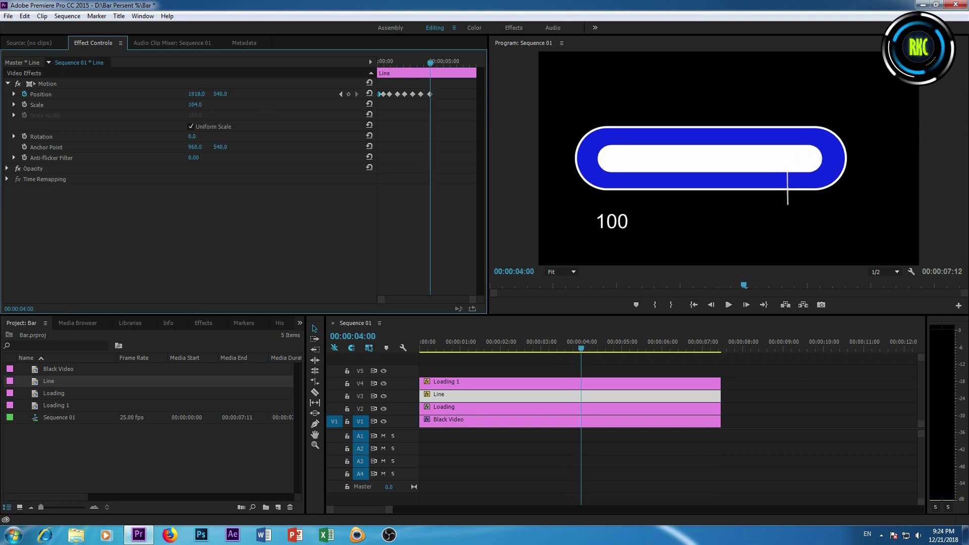
pyautogui.moveTo(207, 105); pyautogui.dragTo(272, 104)
pyautogui.moveTo(197, 94)
pyautogui.mouseDown()
pyautogui.moveTo(185, 94)
pyautogui.moveTo(224, 94)
pyautogui.mouseUp()
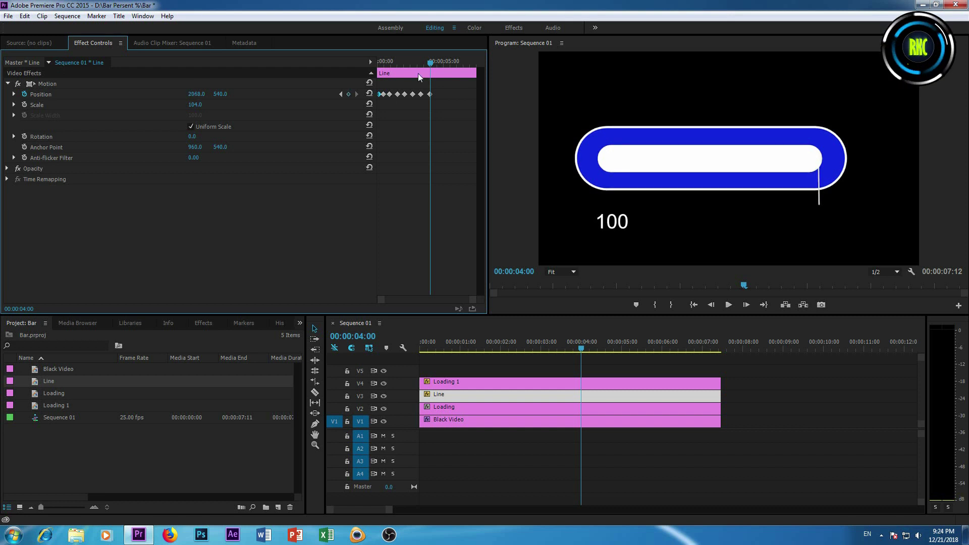
pyautogui.moveTo(428, 61); pyautogui.dragTo(374, 80)
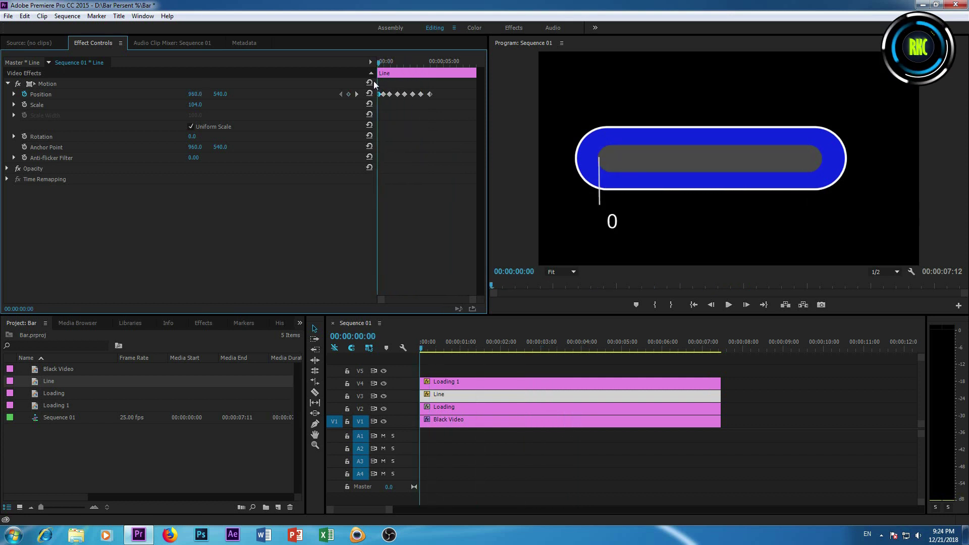
# - Preview the animation, scrub around 00:00:04:00 to find where the counter reads 100, and select Black Video
pyautogui.press('space')
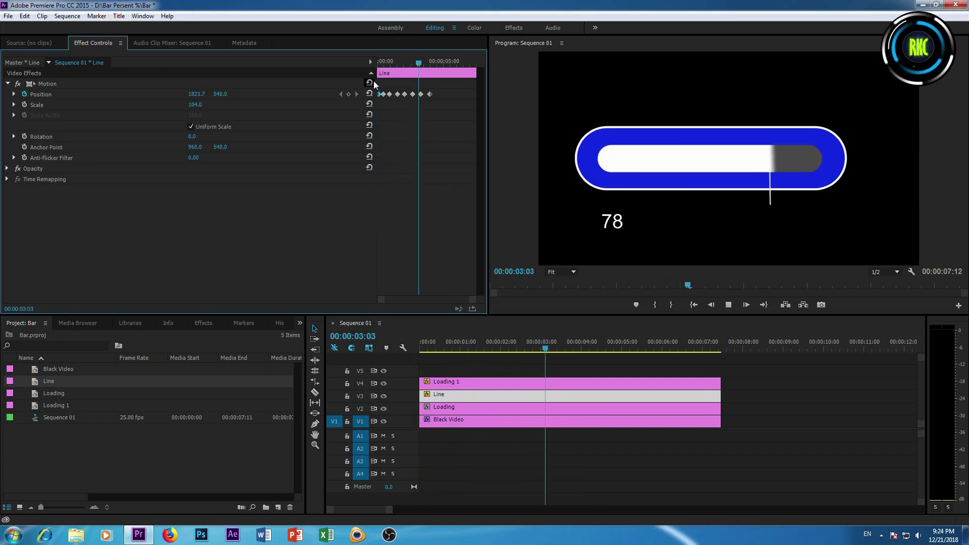
pyautogui.press('space')
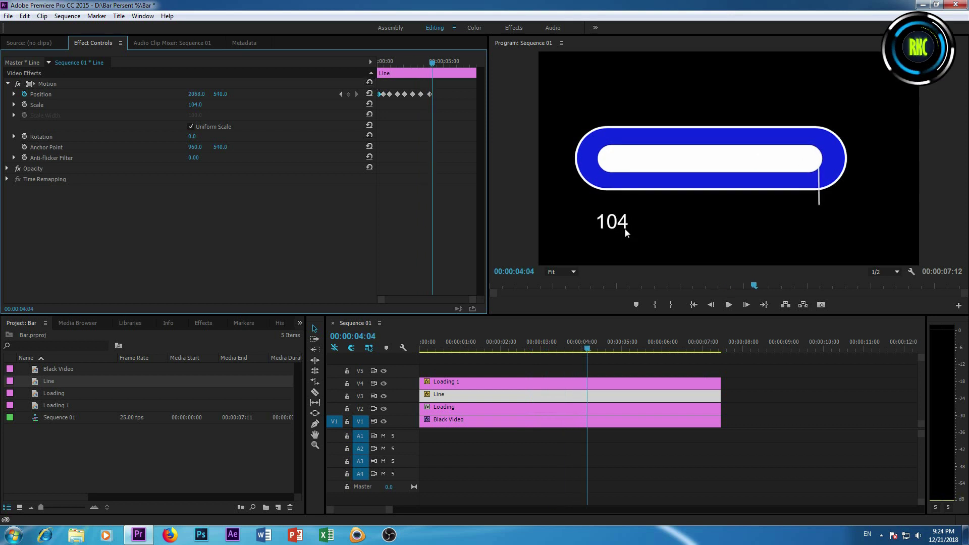
pyautogui.moveTo(589, 346); pyautogui.dragTo(583, 347)
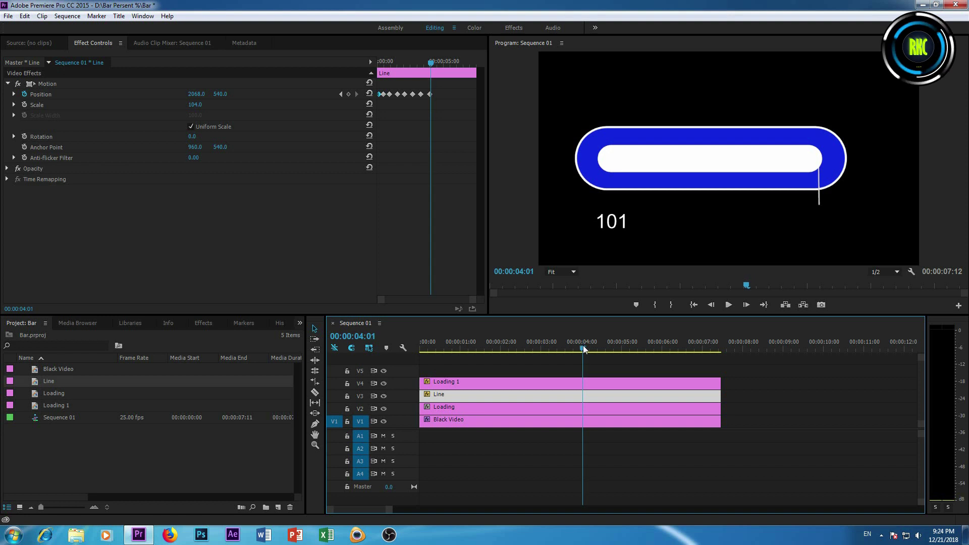
pyautogui.moveTo(582, 345); pyautogui.dragTo(580, 347)
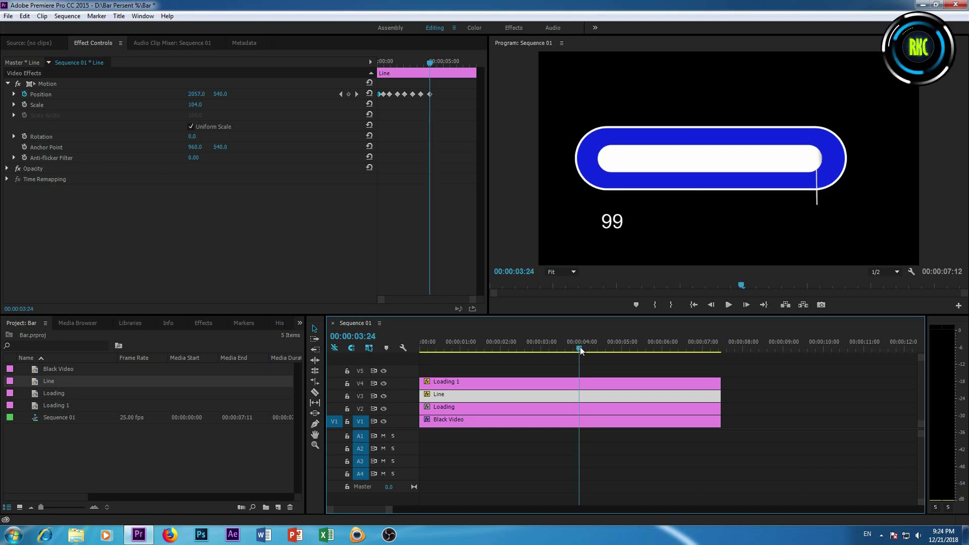
pyautogui.moveTo(583, 346); pyautogui.dragTo(443, 367)
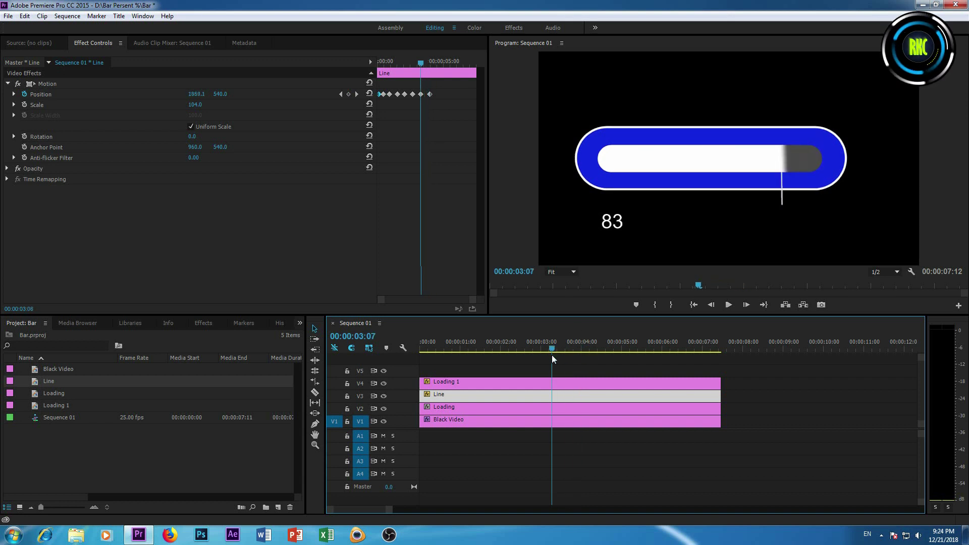
pyautogui.click(458, 419)
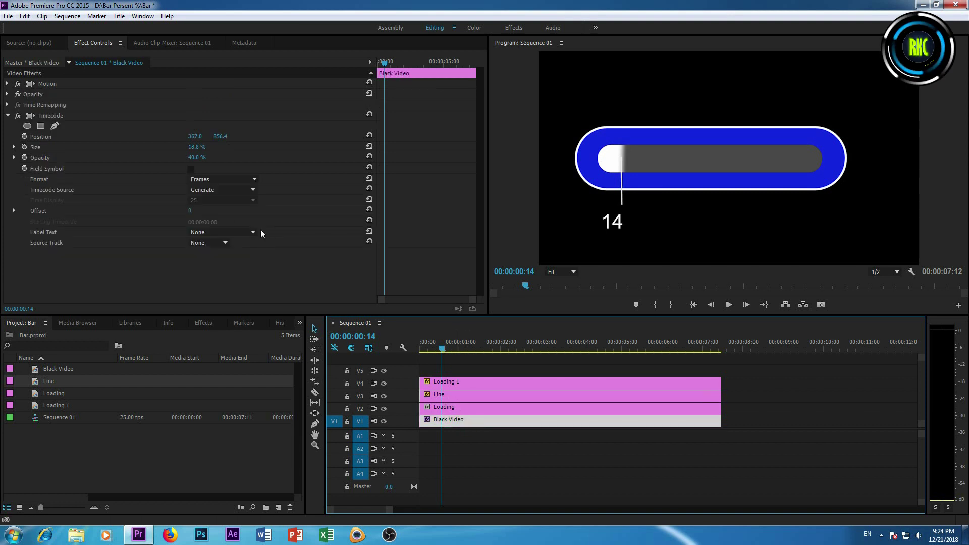
# - Place the Timecode counter at 288, 838.4 under the line and enable Position keyframing
pyautogui.moveTo(196, 152)
pyautogui.mouseDown()
pyautogui.moveTo(205, 146)
pyautogui.moveTo(203, 158)
pyautogui.mouseUp()
pyautogui.click(227, 147)
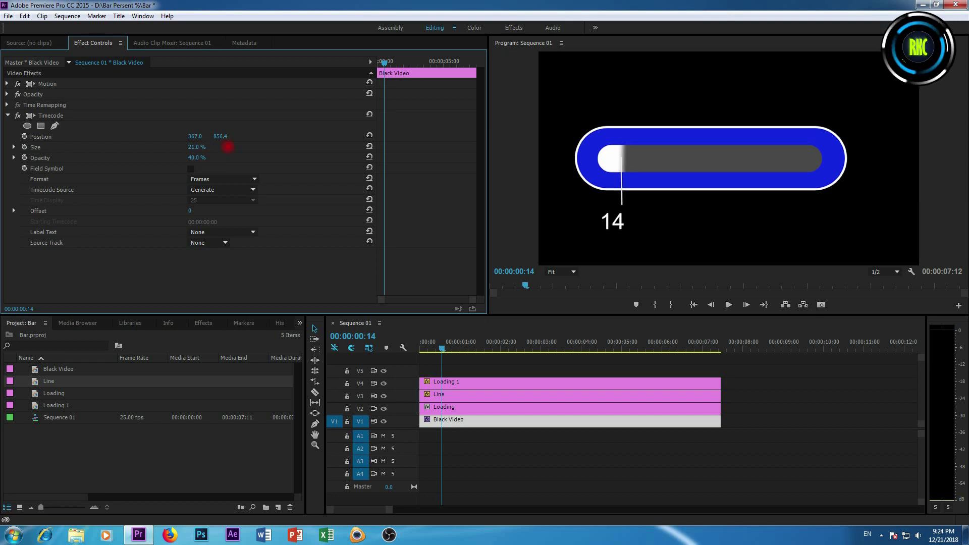
pyautogui.click(221, 136)
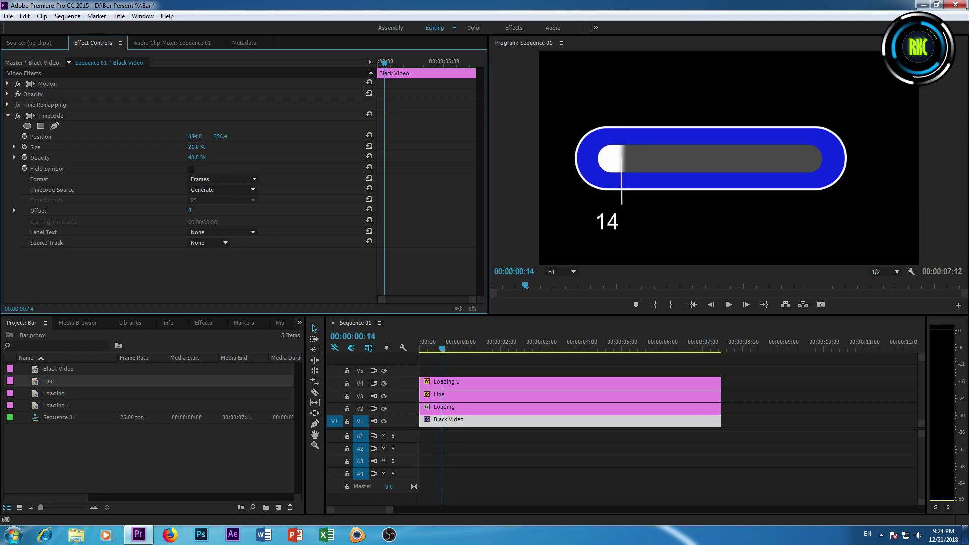
pyautogui.moveTo(199, 140); pyautogui.dragTo(169, 139)
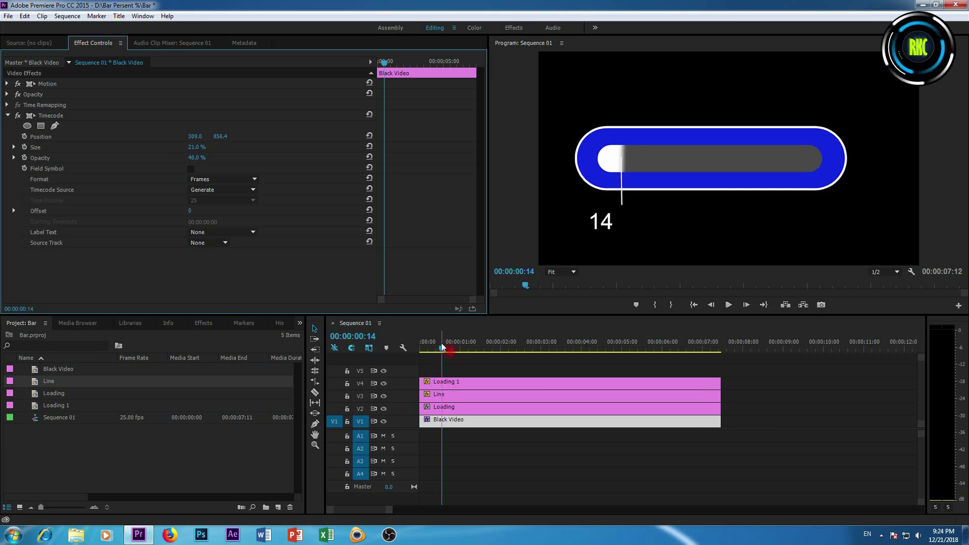
pyautogui.moveTo(442, 357); pyautogui.dragTo(422, 357)
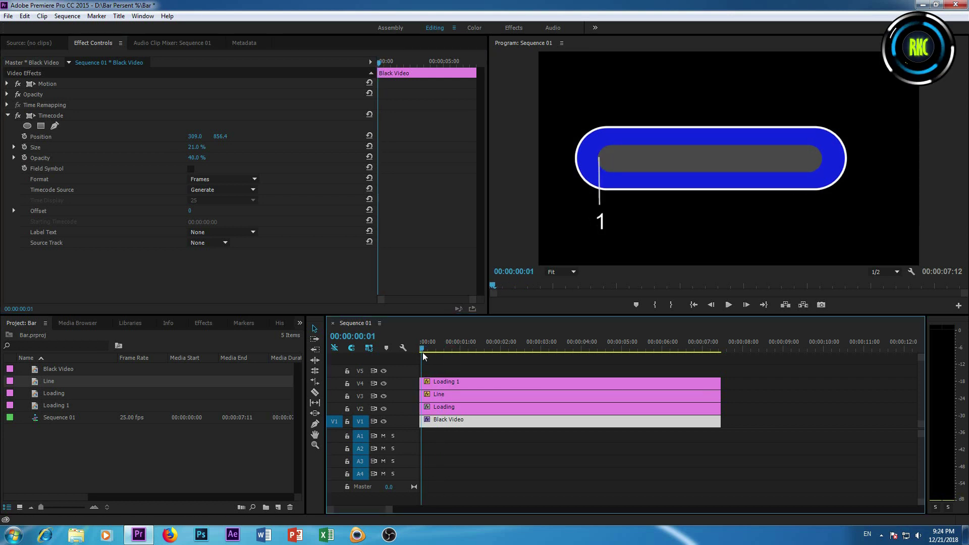
pyautogui.click(202, 146)
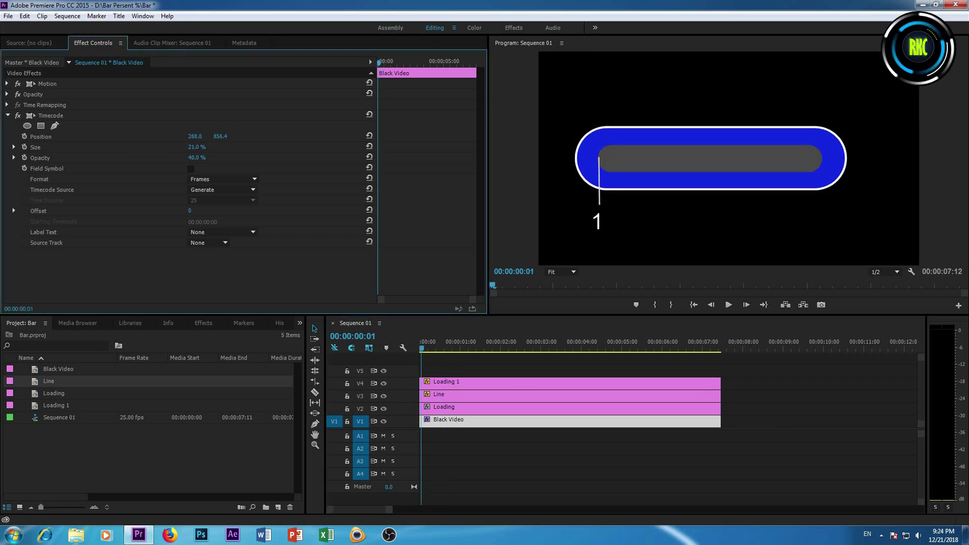
pyautogui.moveTo(221, 137); pyautogui.dragTo(219, 137)
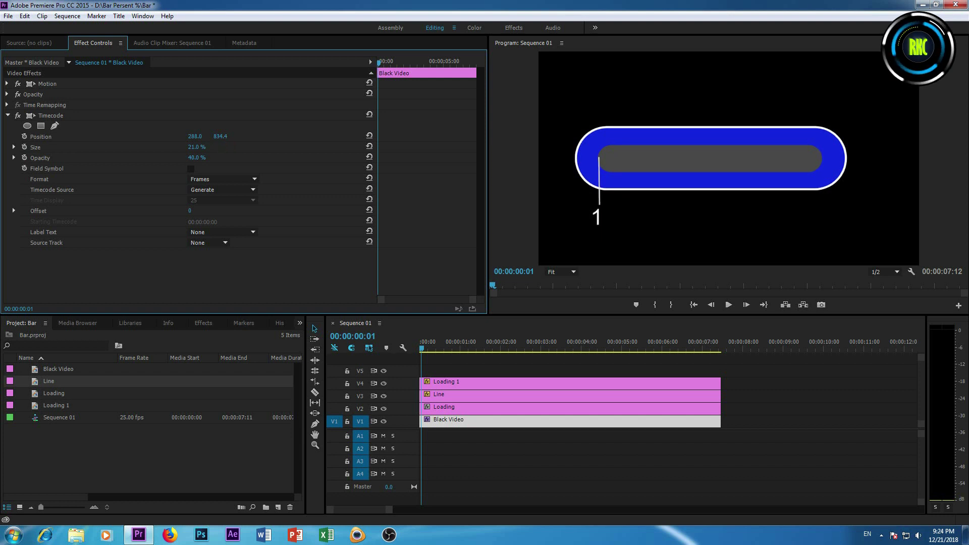
pyautogui.moveTo(220, 137); pyautogui.dragTo(220, 136)
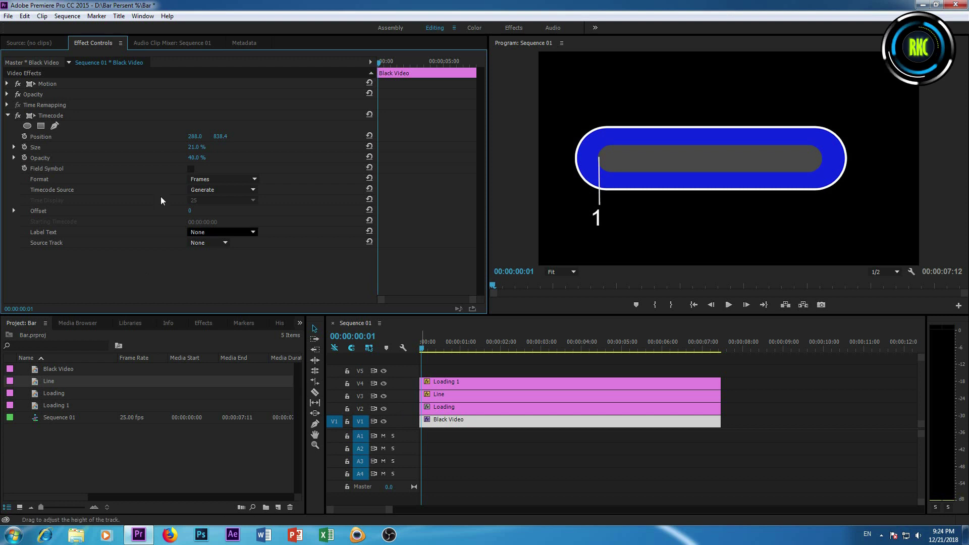
pyautogui.click(25, 136)
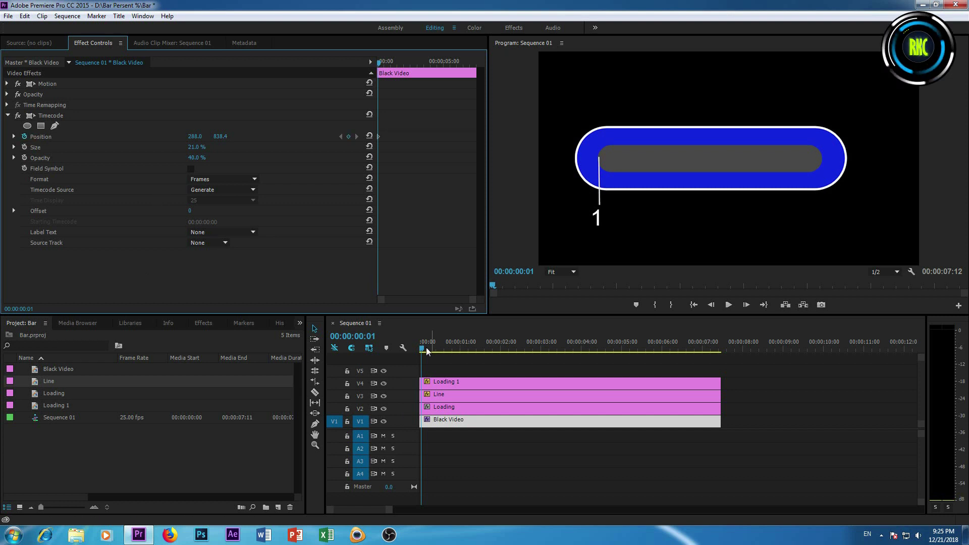
# - Keyframe the counter's X under the pointer line at readings 29, 39 and 52
pyautogui.moveTo(422, 351)
pyautogui.mouseDown()
pyautogui.moveTo(466, 362)
pyautogui.moveTo(450, 373)
pyautogui.mouseUp()
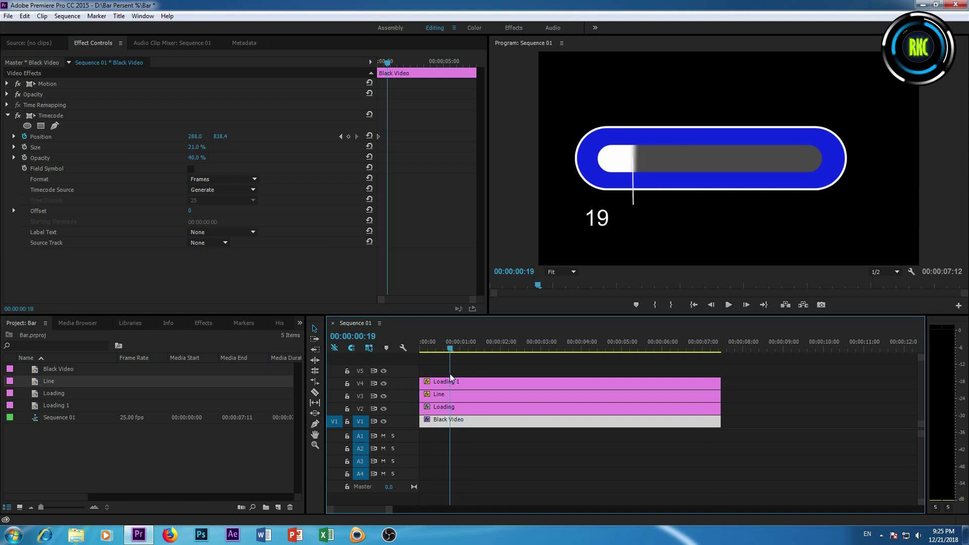
pyautogui.moveTo(194, 137); pyautogui.dragTo(284, 137)
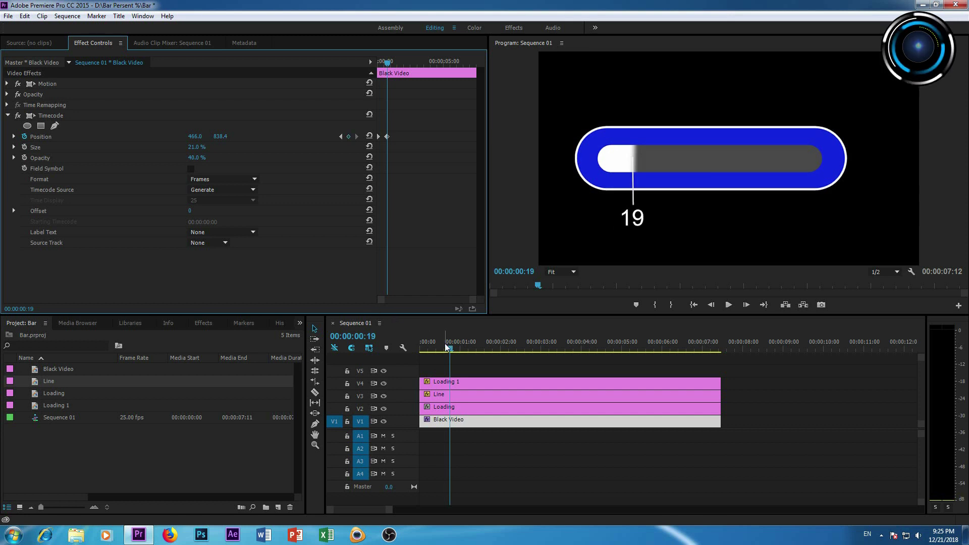
pyautogui.moveTo(446, 348); pyautogui.dragTo(468, 351)
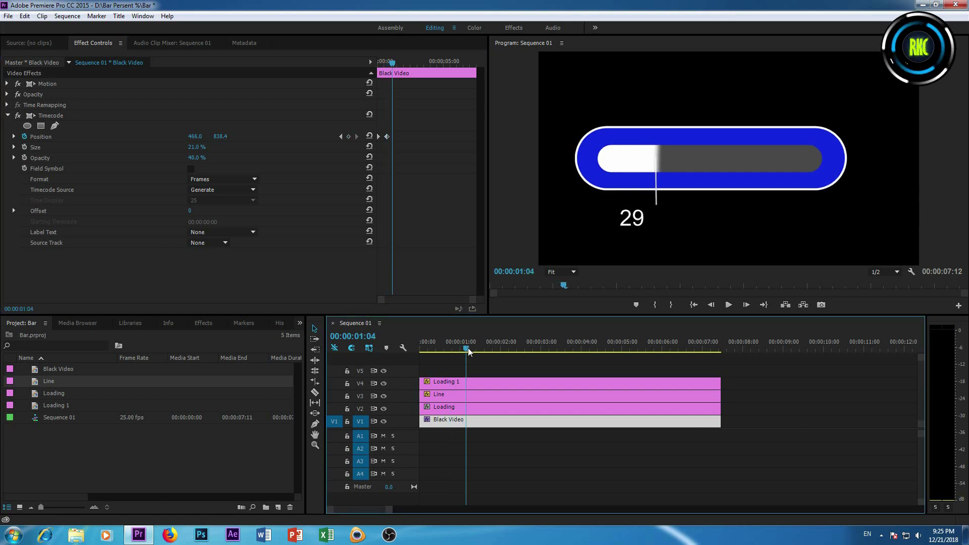
pyautogui.moveTo(194, 137); pyautogui.dragTo(256, 137)
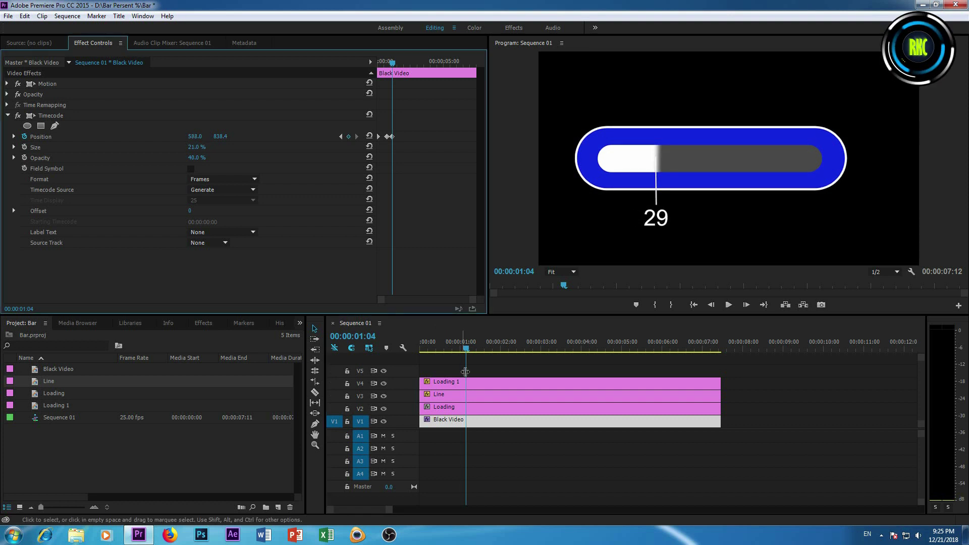
pyautogui.moveTo(468, 347); pyautogui.dragTo(483, 348)
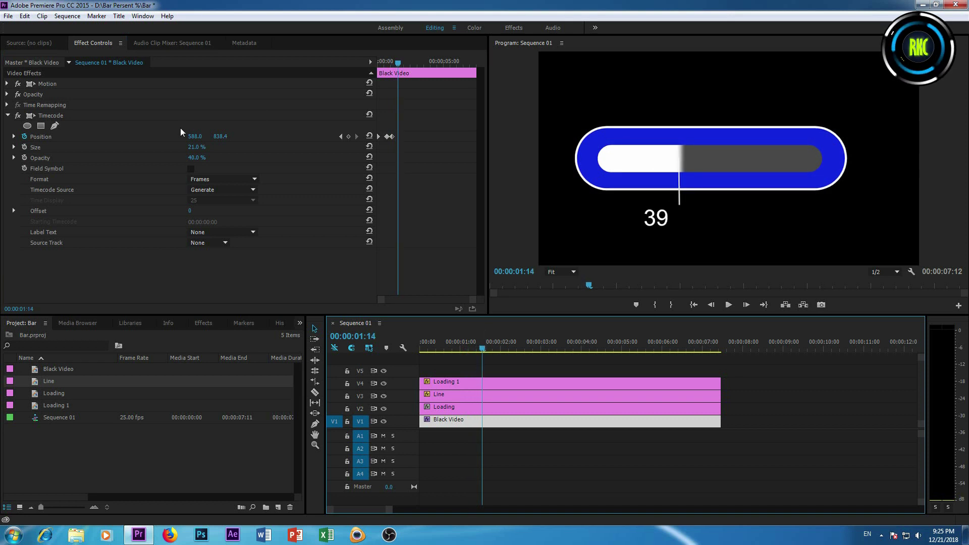
pyautogui.moveTo(195, 136); pyautogui.dragTo(251, 136)
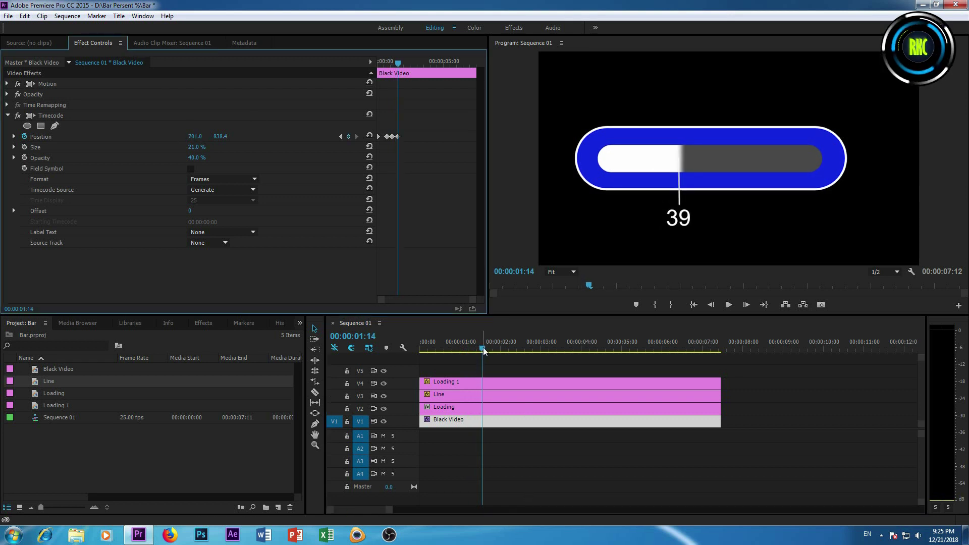
pyautogui.moveTo(483, 347); pyautogui.dragTo(505, 349)
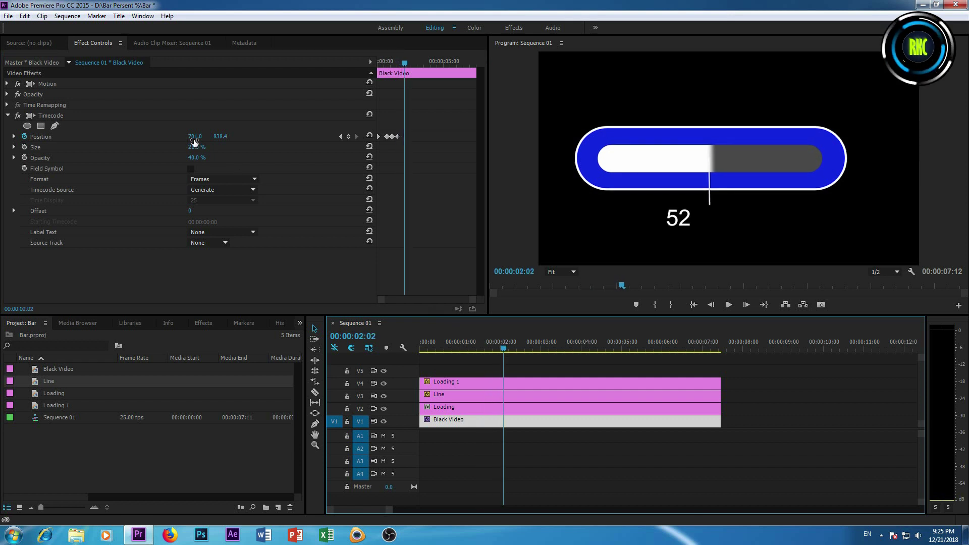
pyautogui.moveTo(195, 136); pyautogui.dragTo(273, 136)
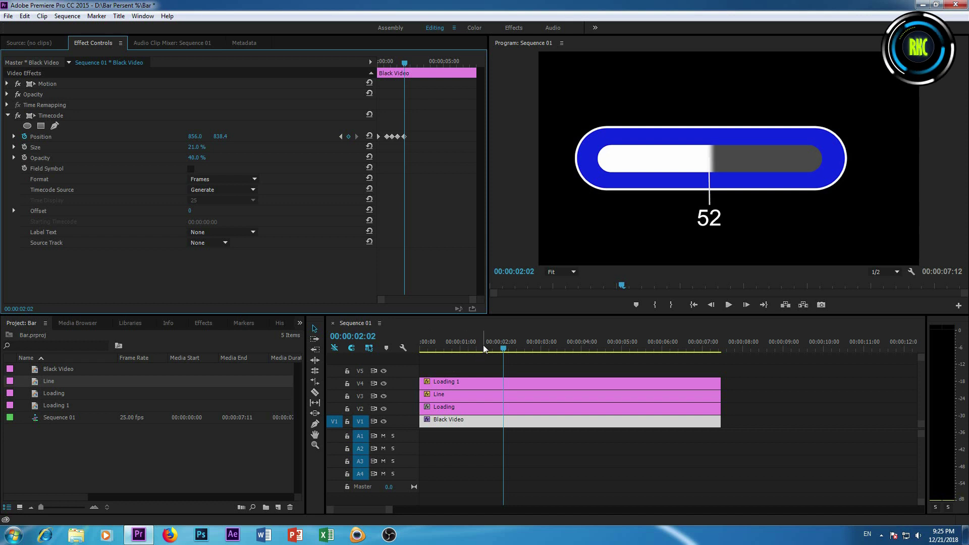
# - Continue keyframing the counter at 68, 85 and 92, reaching X 1400 at 100
pyautogui.moveTo(506, 347); pyautogui.dragTo(531, 347)
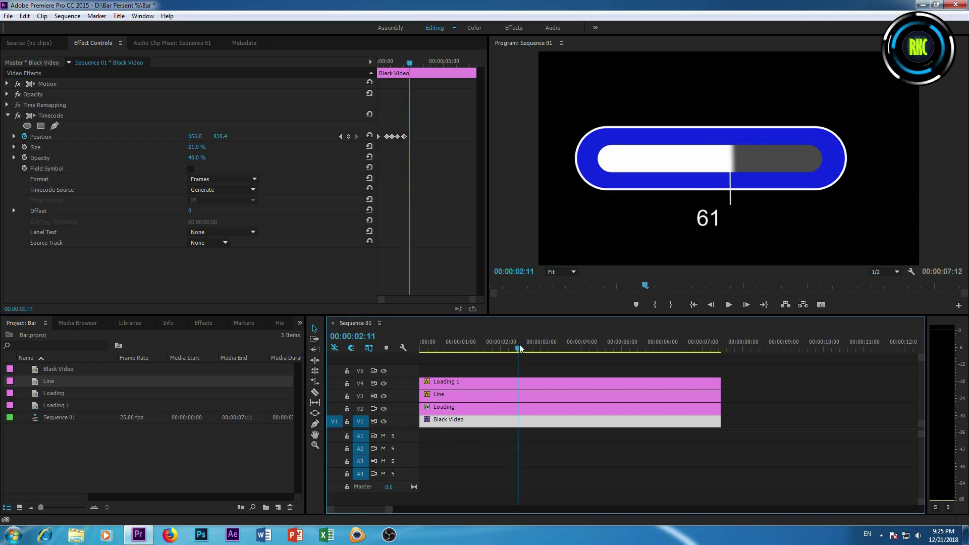
pyautogui.moveTo(195, 136); pyautogui.dragTo(290, 137)
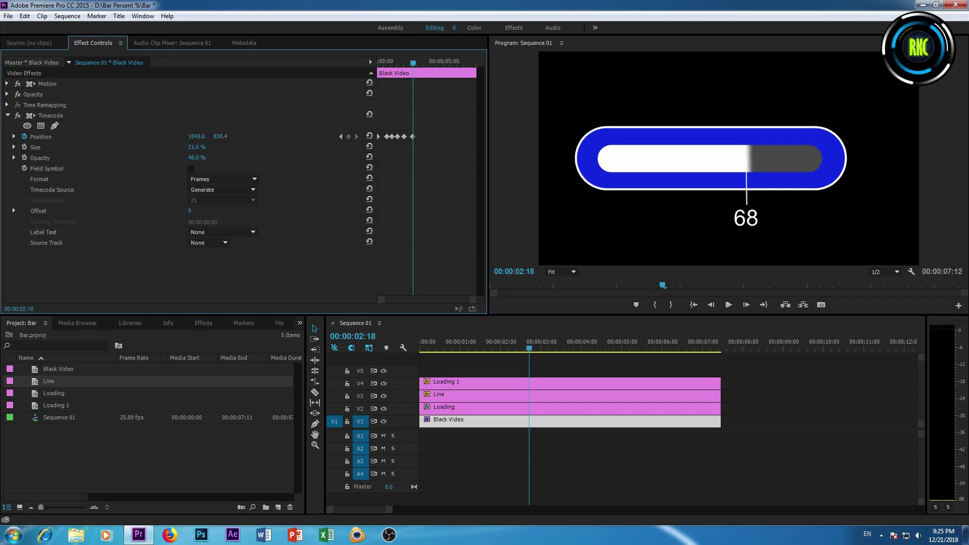
pyautogui.moveTo(532, 345); pyautogui.dragTo(558, 352)
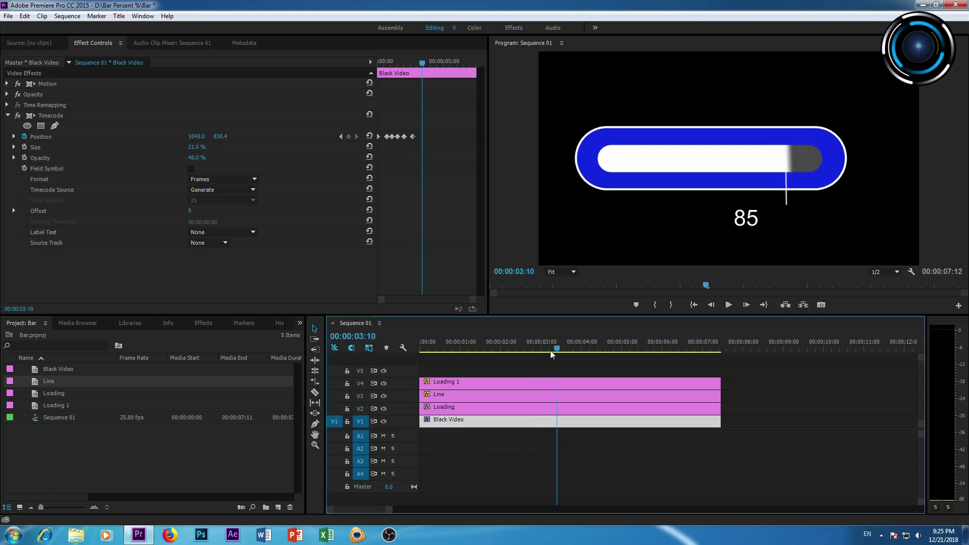
pyautogui.moveTo(189, 150); pyautogui.dragTo(255, 140)
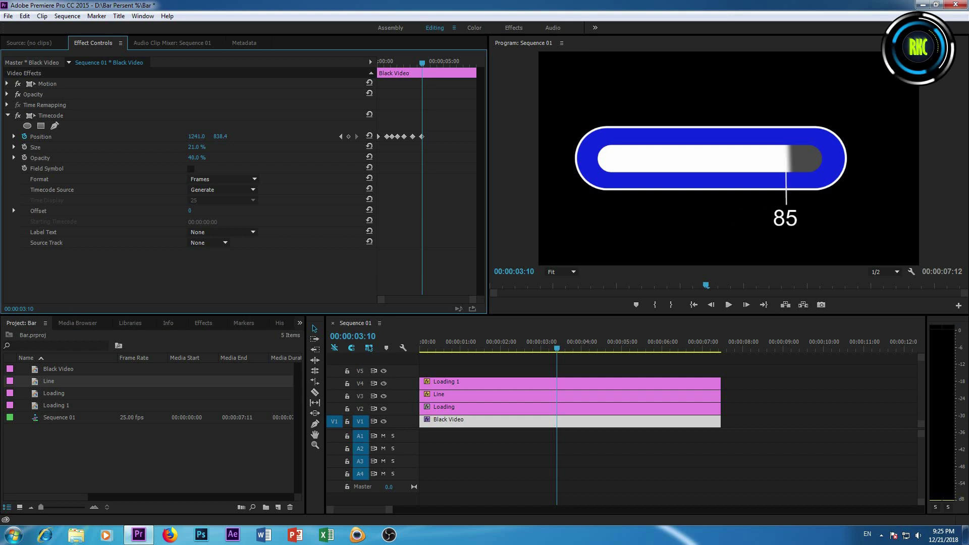
pyautogui.moveTo(556, 346); pyautogui.dragTo(567, 348)
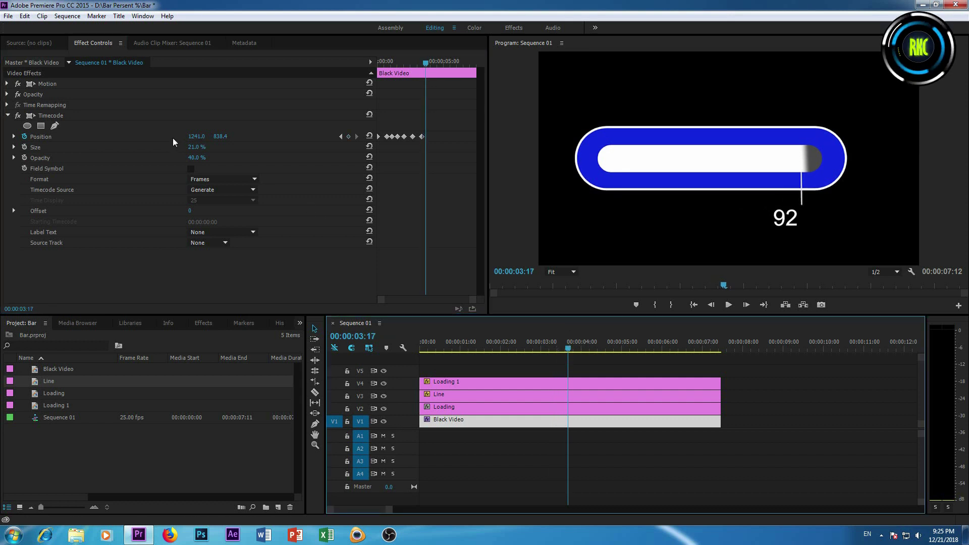
pyautogui.moveTo(194, 140); pyautogui.dragTo(215, 140)
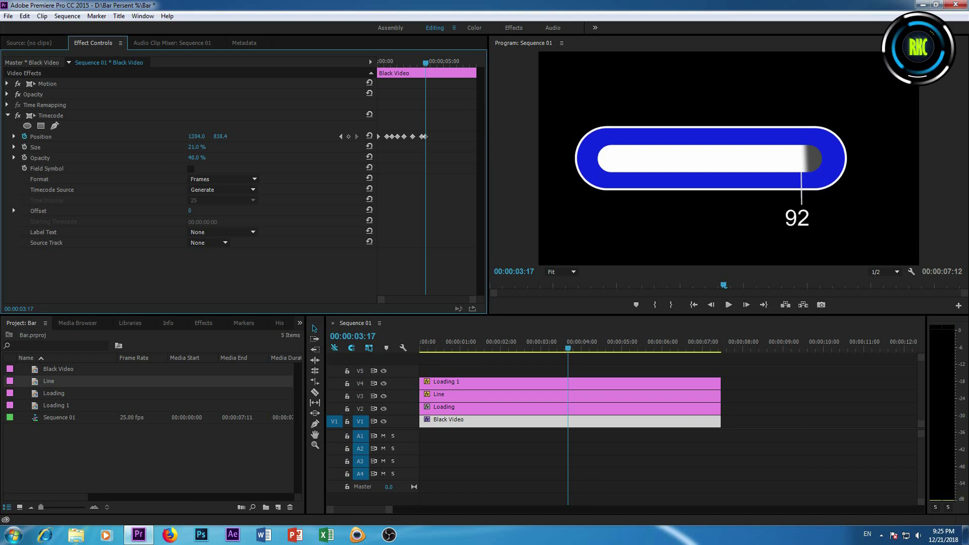
pyautogui.click(572, 348)
pyautogui.moveTo(573, 348); pyautogui.dragTo(583, 349)
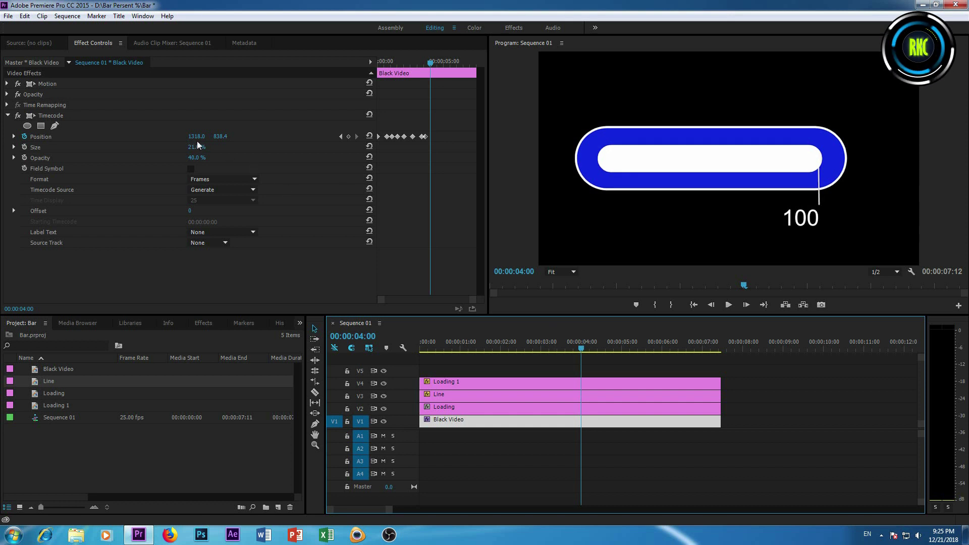
pyautogui.moveTo(193, 140); pyautogui.dragTo(235, 140)
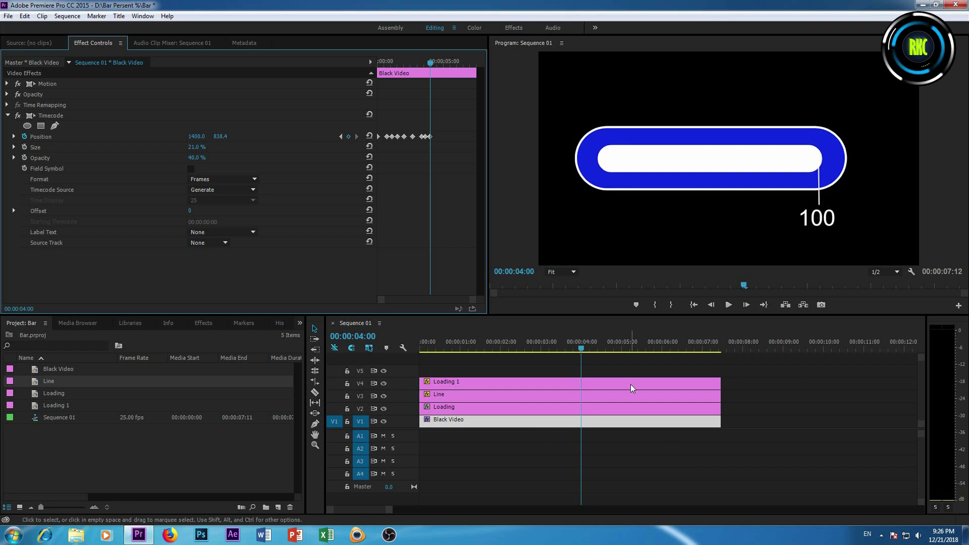
pyautogui.moveTo(582, 347); pyautogui.dragTo(421, 374)
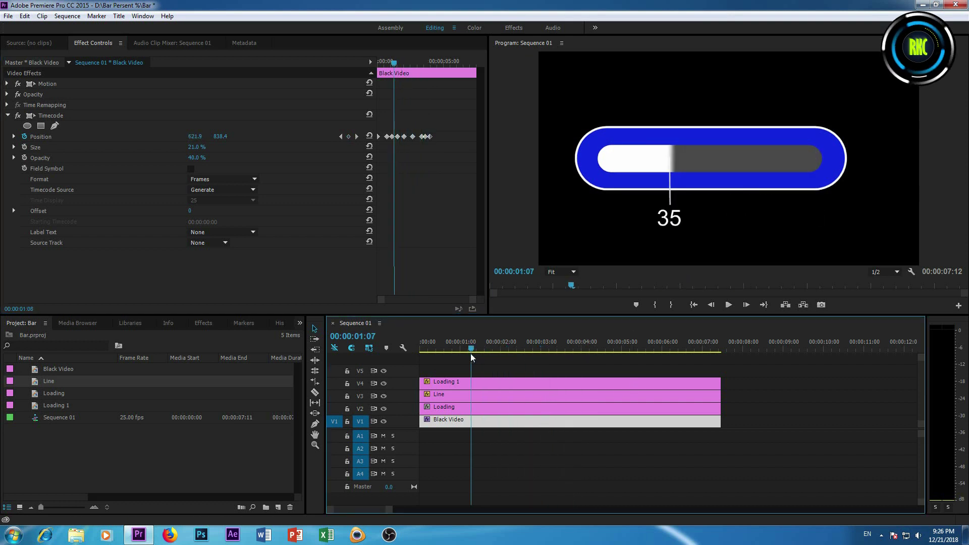
pyautogui.press('space')
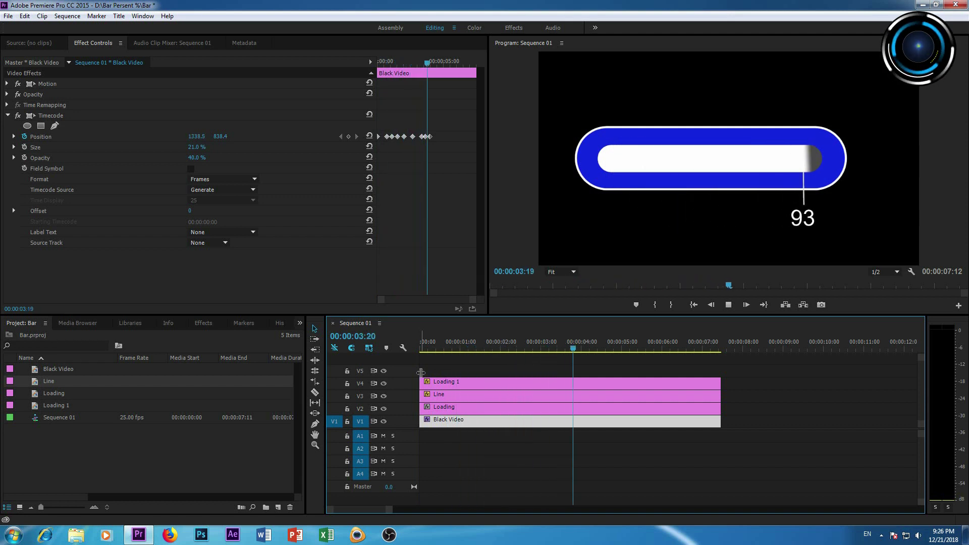
pyautogui.press('space')
pyautogui.press('Left')
pyautogui.press('Left')
pyautogui.press('Left')
pyautogui.press('Left')
pyautogui.press('Left')
pyautogui.press('Left')
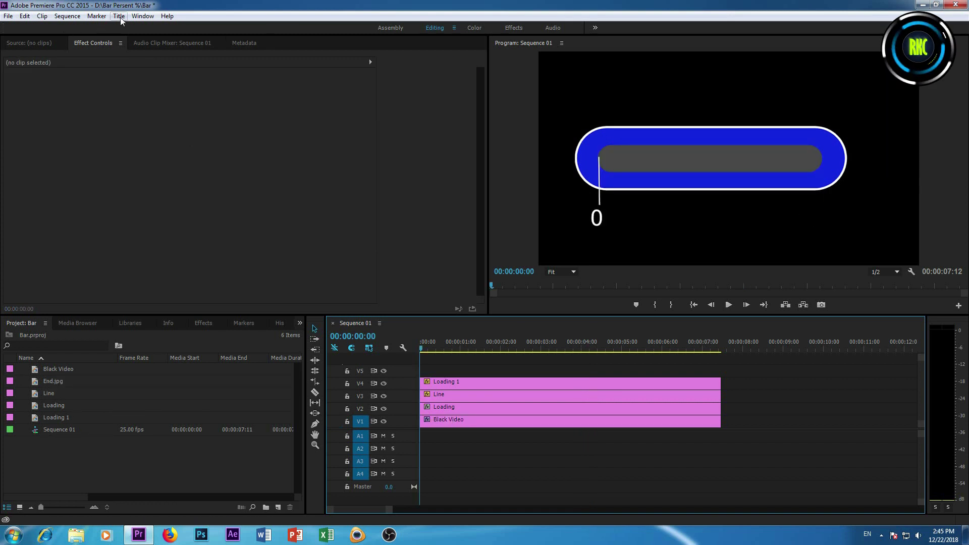
# - Create a new Default Still title named % at 1920×1080, 25.00fps
pyautogui.click(119, 16)
pyautogui.moveTo(136, 44)
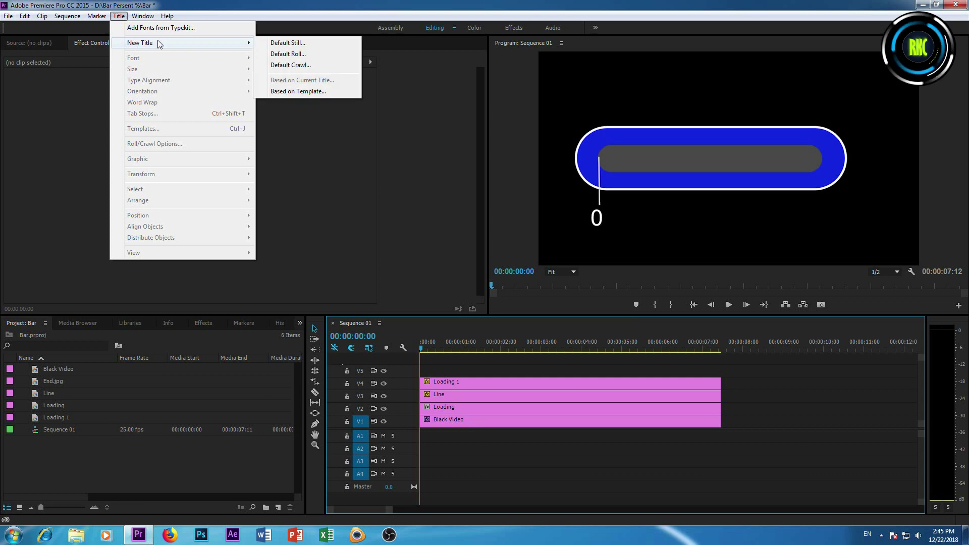
pyautogui.click(284, 46)
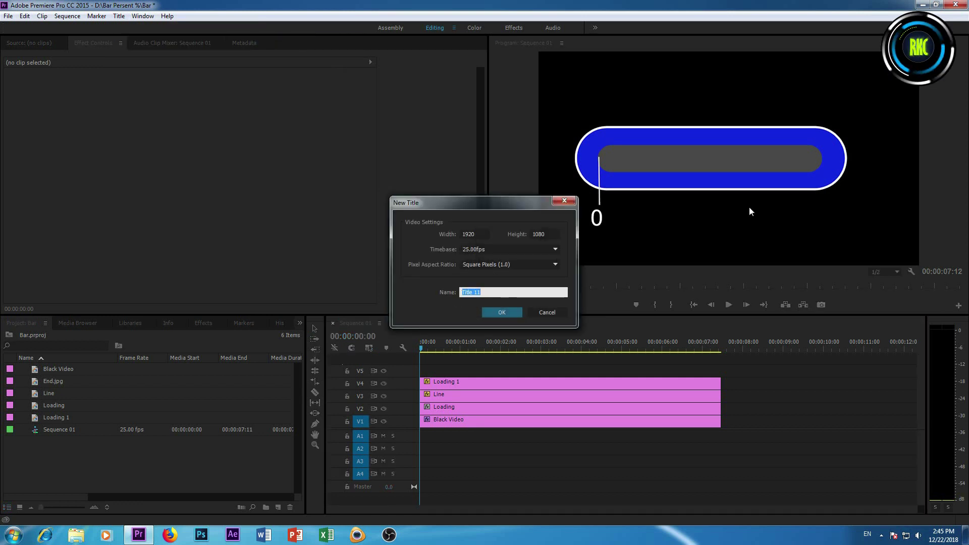
pyautogui.write('Bar')
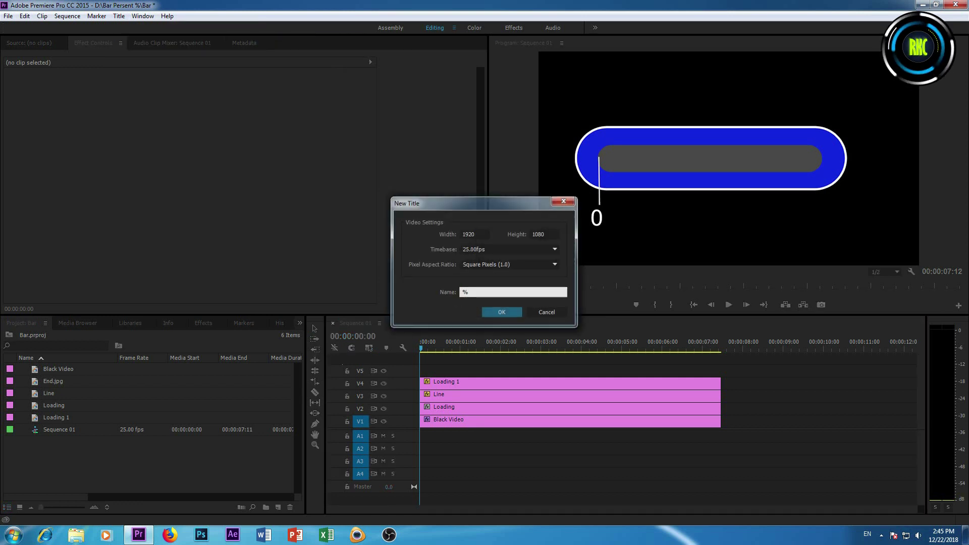
pyautogui.press('Return')
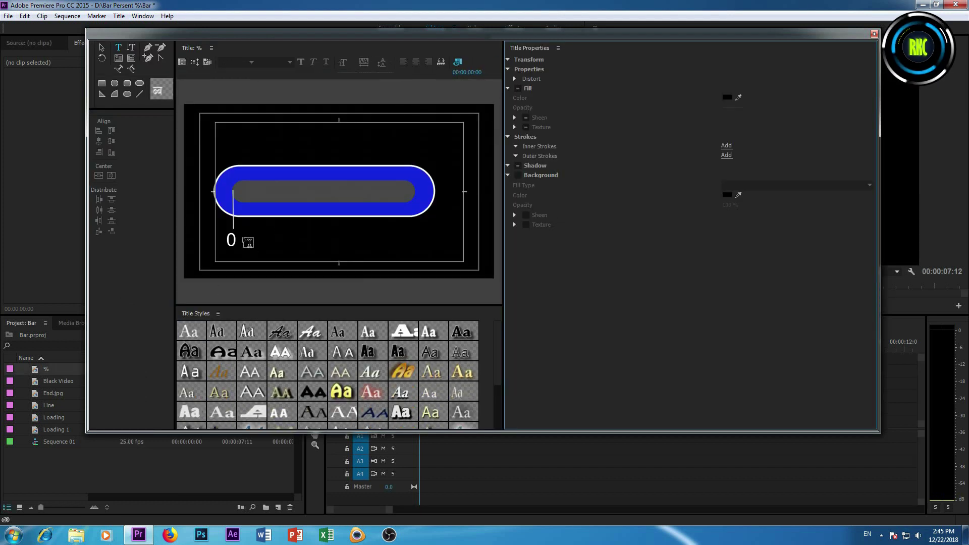
# - Add a size-100 Tw Cen MT "%" text beside the counter's 0
pyautogui.moveTo(238, 234); pyautogui.dragTo(261, 252)
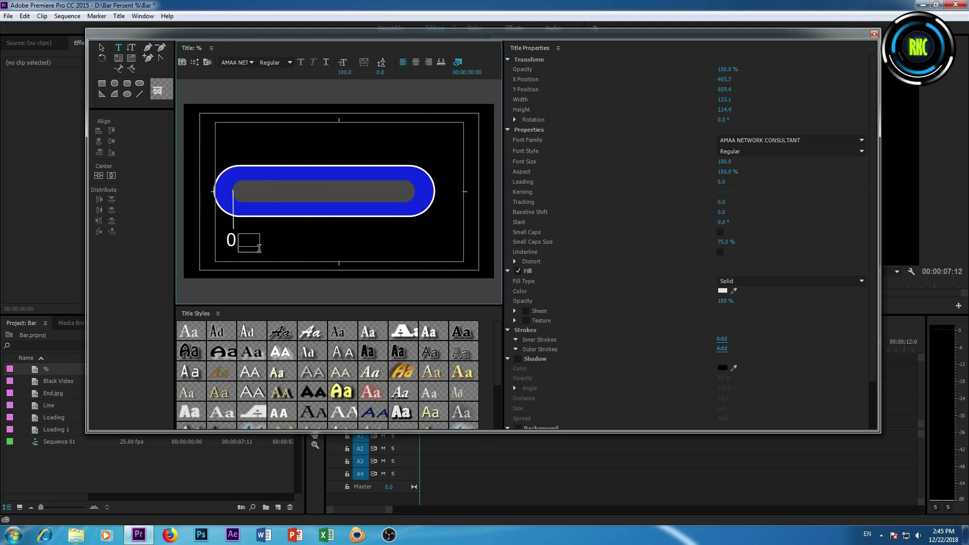
pyautogui.write('%')
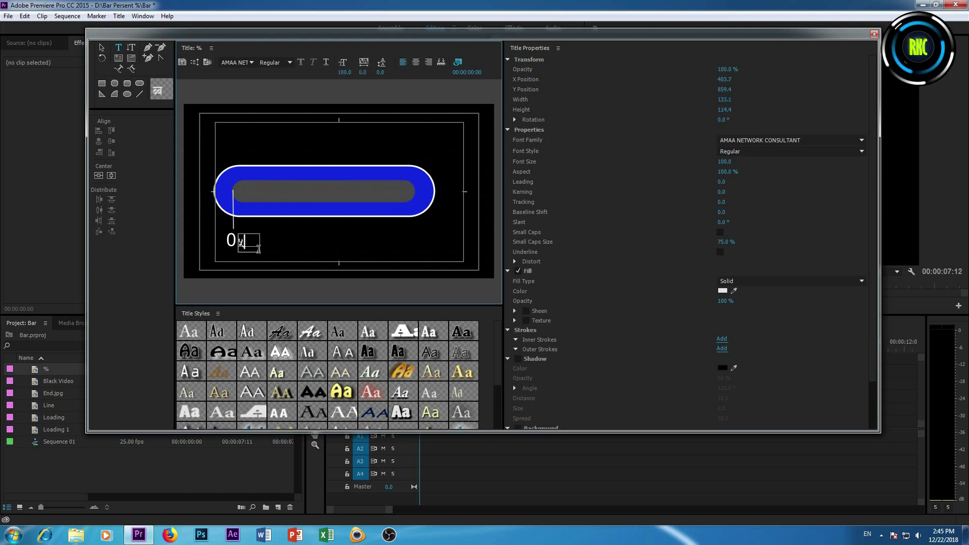
pyautogui.press('BackSpace')
pyautogui.click(822, 140)
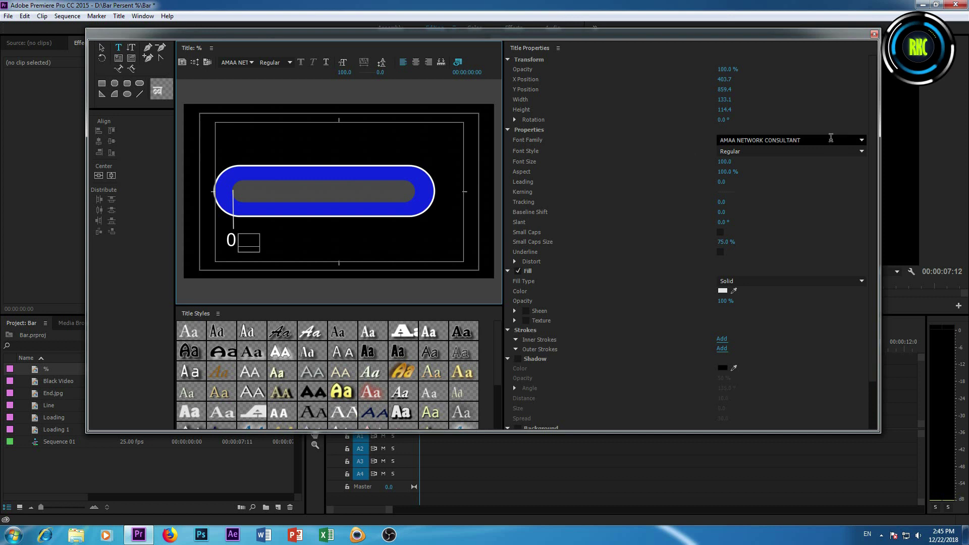
pyautogui.write('Tw Cen MT')
pyautogui.press('Return')
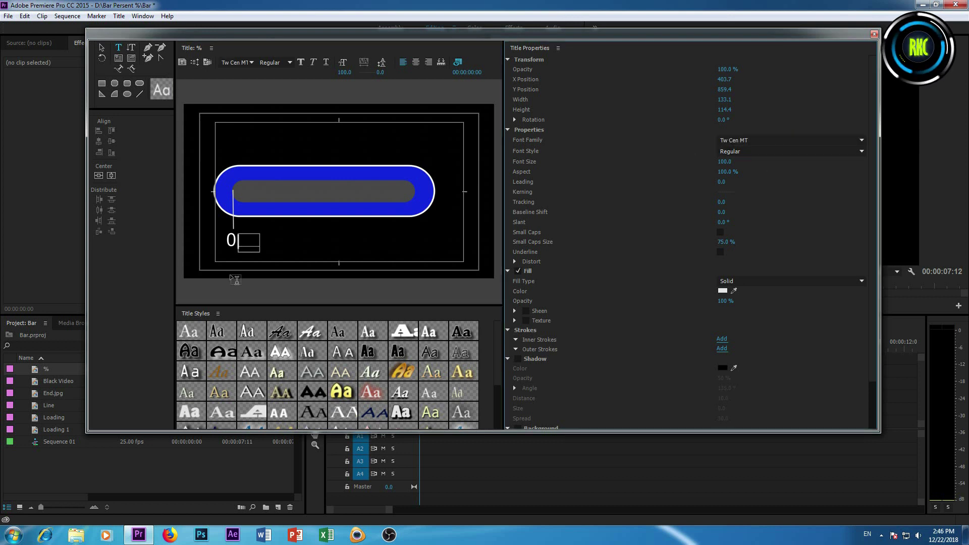
pyautogui.click(247, 240)
pyautogui.write('%')
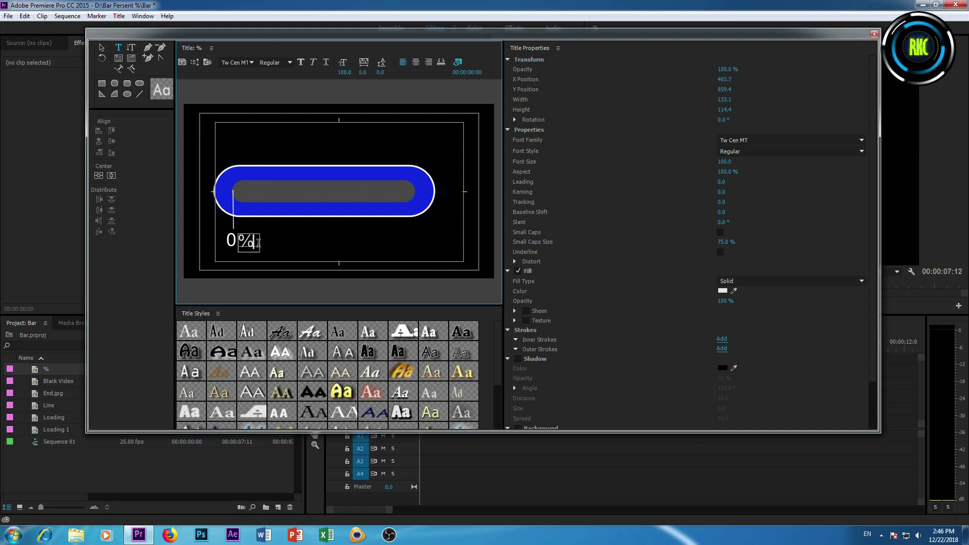
pyautogui.press('Escape')
# - Nudge the 0% label one pixel left and two pixels up, save, and close the Titler
pyautogui.click(326, 242)
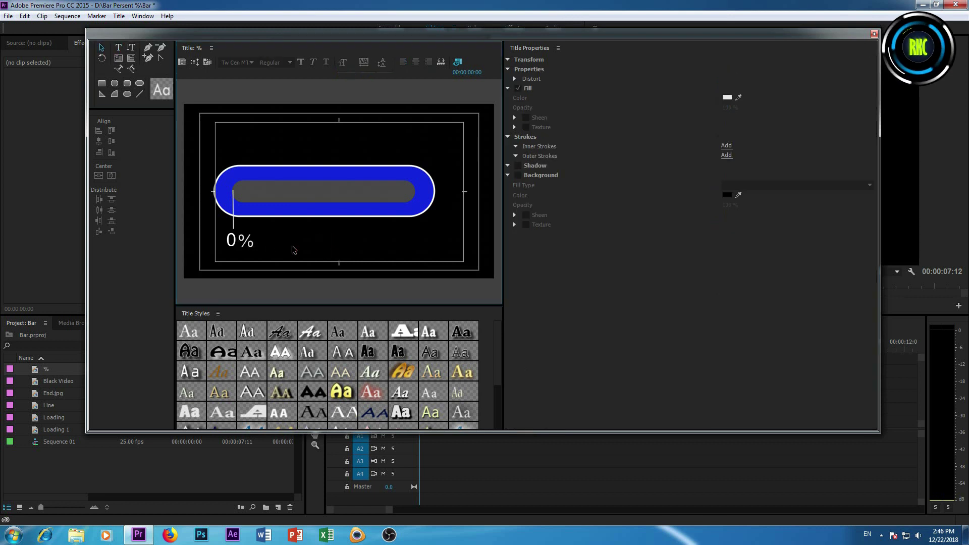
pyautogui.click(251, 244)
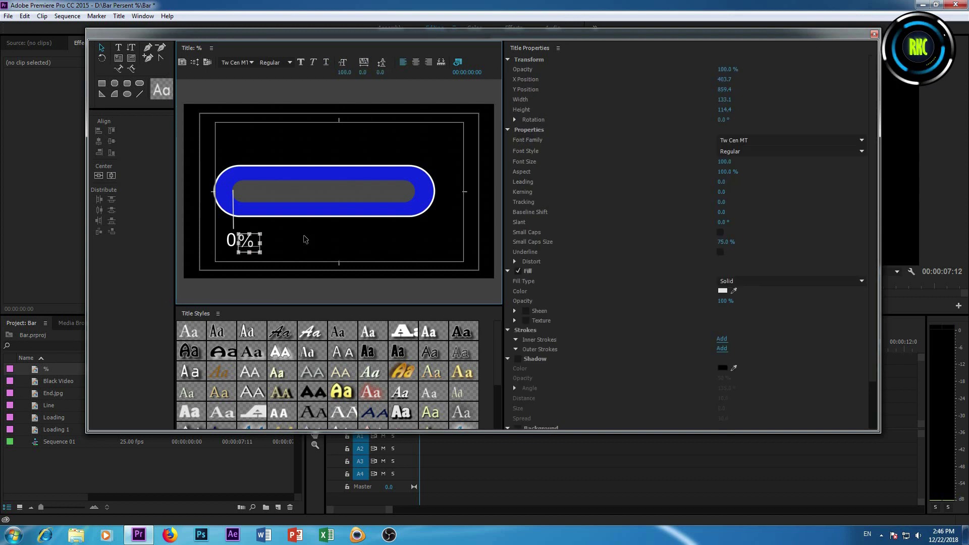
pyautogui.press('Left')
pyautogui.press('Up')
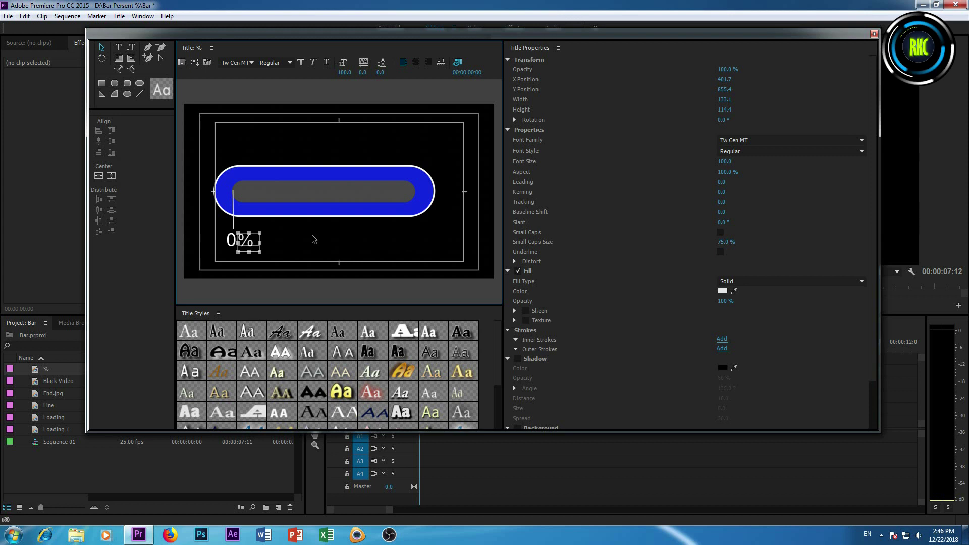
pyautogui.click(315, 240)
pyautogui.click(260, 244)
pyautogui.press('Up')
pyautogui.hotkey('ctrl', 's')
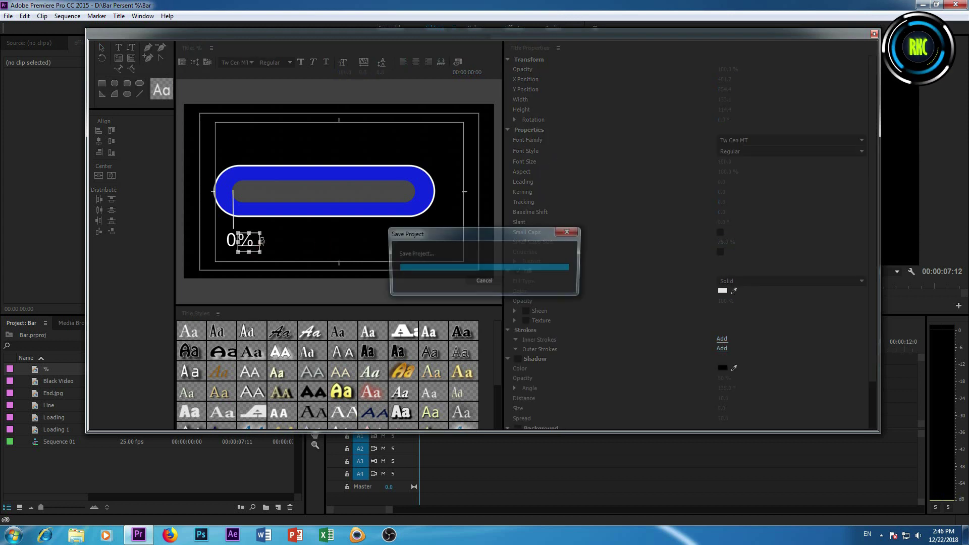
pyautogui.click(874, 34)
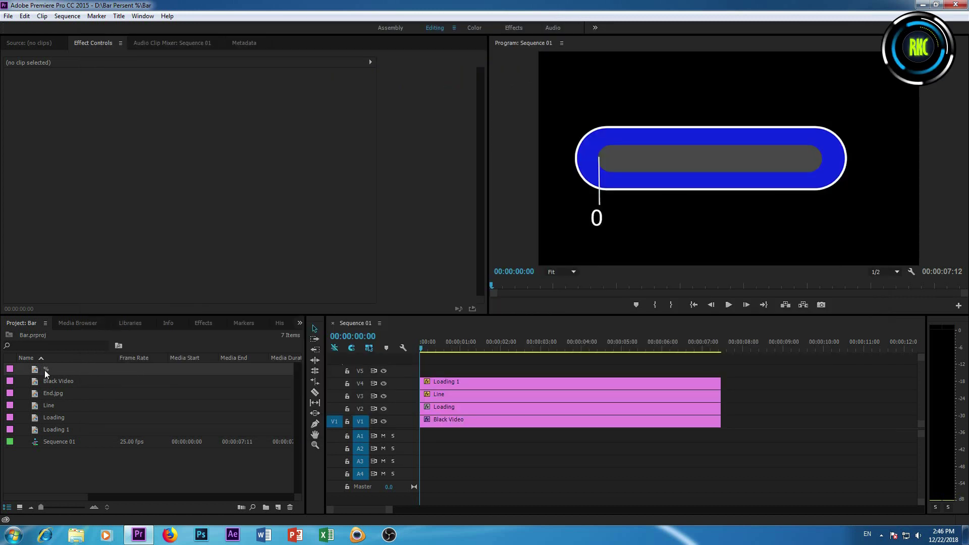
# - Place the % title on track V5 and extend it to match the other clips
pyautogui.moveTo(37, 373); pyautogui.dragTo(297, 382)
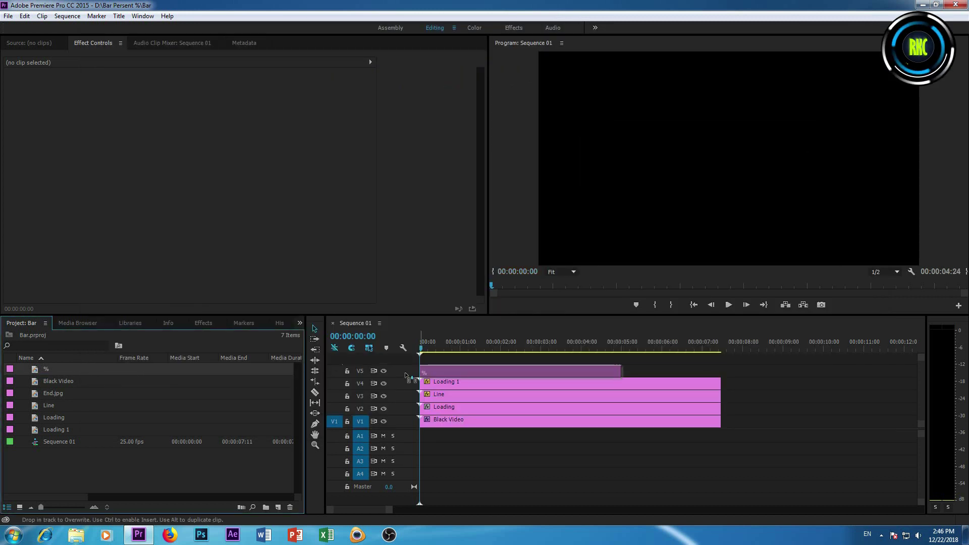
pyautogui.moveTo(406, 376); pyautogui.dragTo(406, 376)
pyautogui.moveTo(622, 371); pyautogui.dragTo(720, 370)
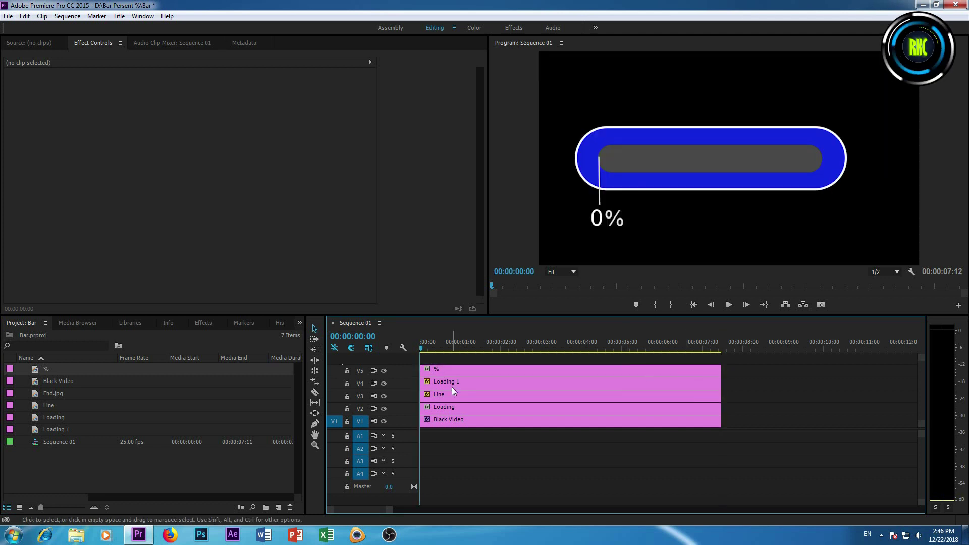
pyautogui.click(448, 392)
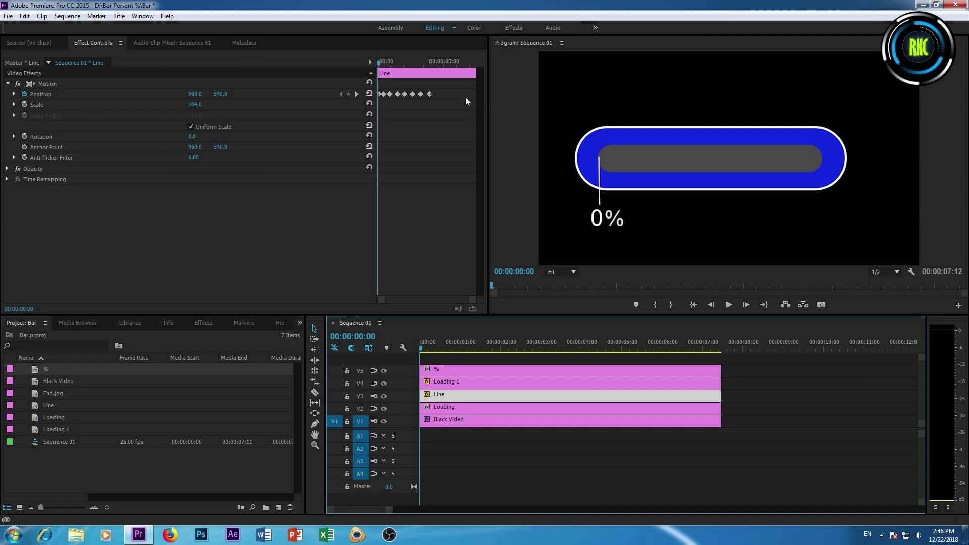
# - Copy Line's Position keyframes onto the % clip's Motion and preview it reaching 100%
pyautogui.moveTo(448, 86); pyautogui.dragTo(378, 112)
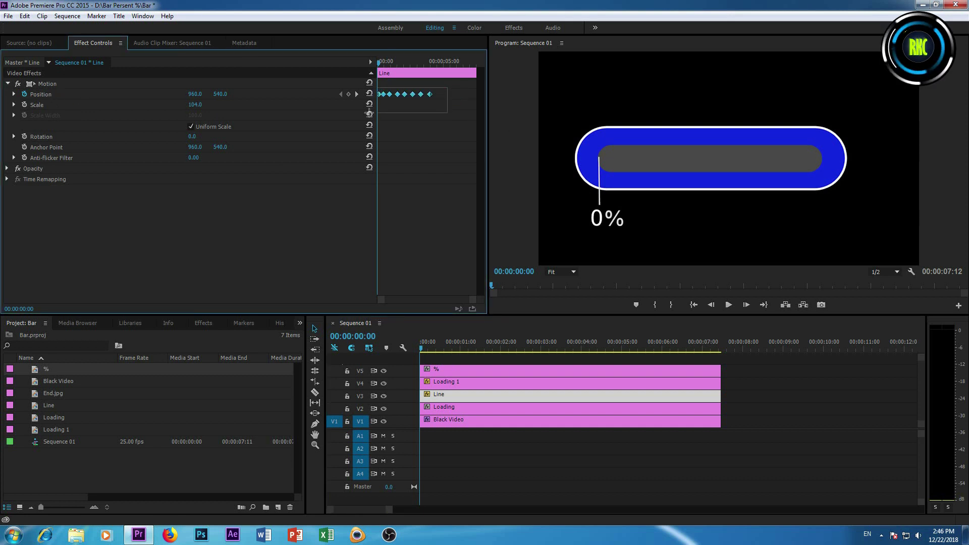
pyautogui.click(436, 371)
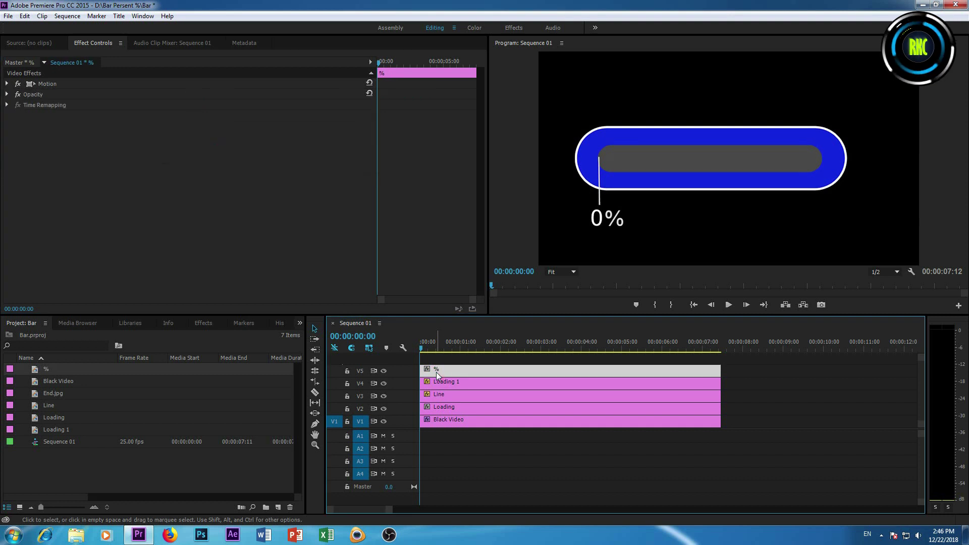
pyautogui.click(10, 84)
pyautogui.click(7, 84)
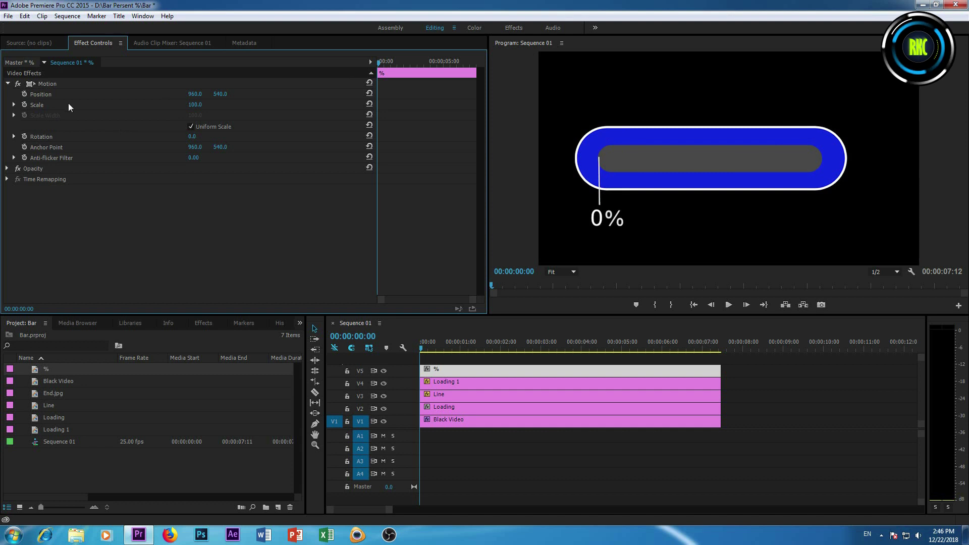
pyautogui.click(24, 94)
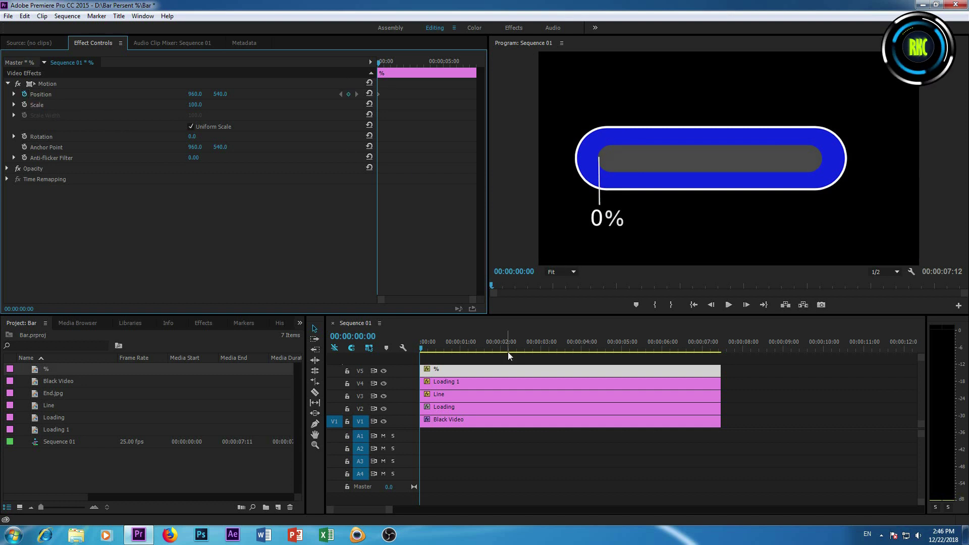
pyautogui.press('space')
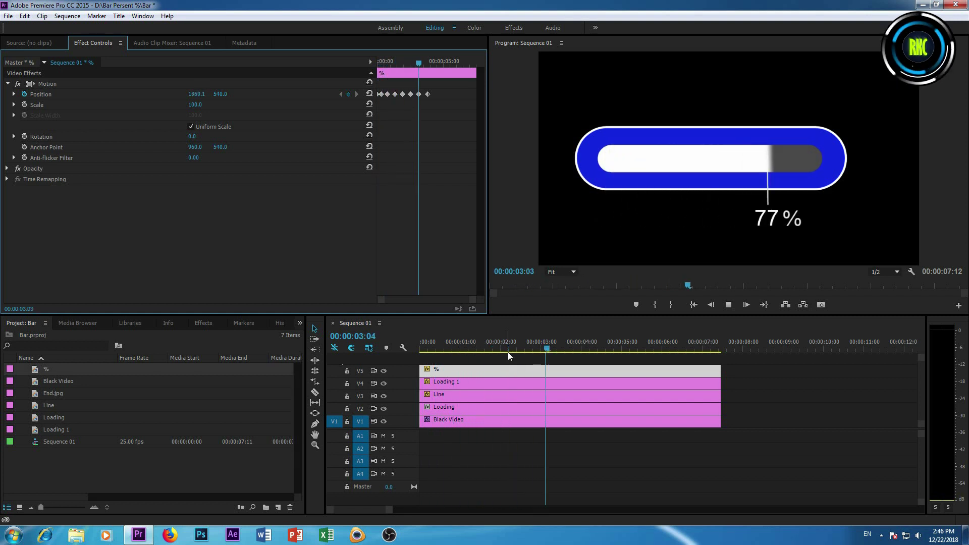
pyautogui.press('space')
pyautogui.press('Left')
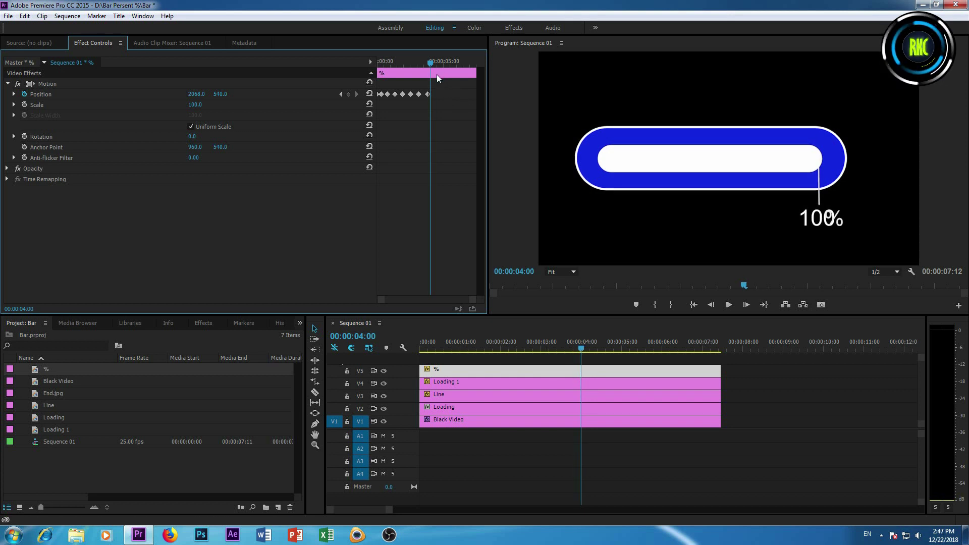
# - Set the % counter's 4:00 Position X to 2128, then bring the playhead back near the start
pyautogui.moveTo(205, 104)
pyautogui.mouseDown()
pyautogui.moveTo(228, 105)
pyautogui.moveTo(202, 94)
pyautogui.mouseUp()
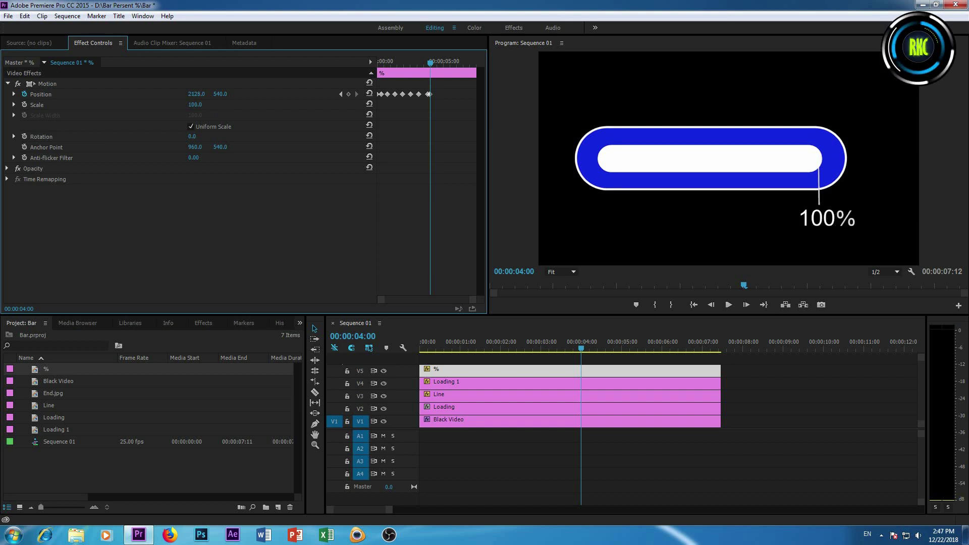
pyautogui.moveTo(199, 94); pyautogui.dragTo(201, 95)
pyautogui.moveTo(581, 349); pyautogui.dragTo(416, 358)
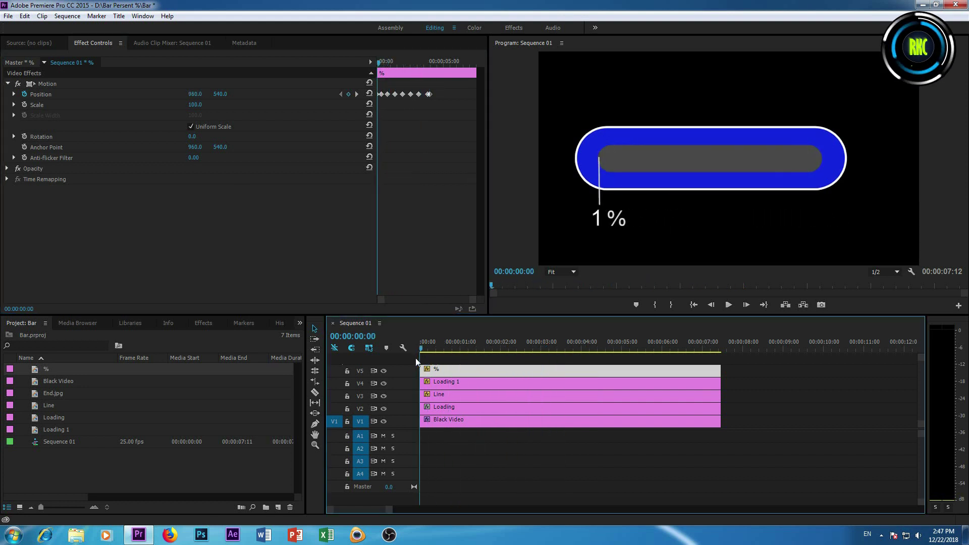
# - Preview the animation twice, stop on the exact 100% frame at 00:00:04:00, and export it as a still
pyautogui.press('space')
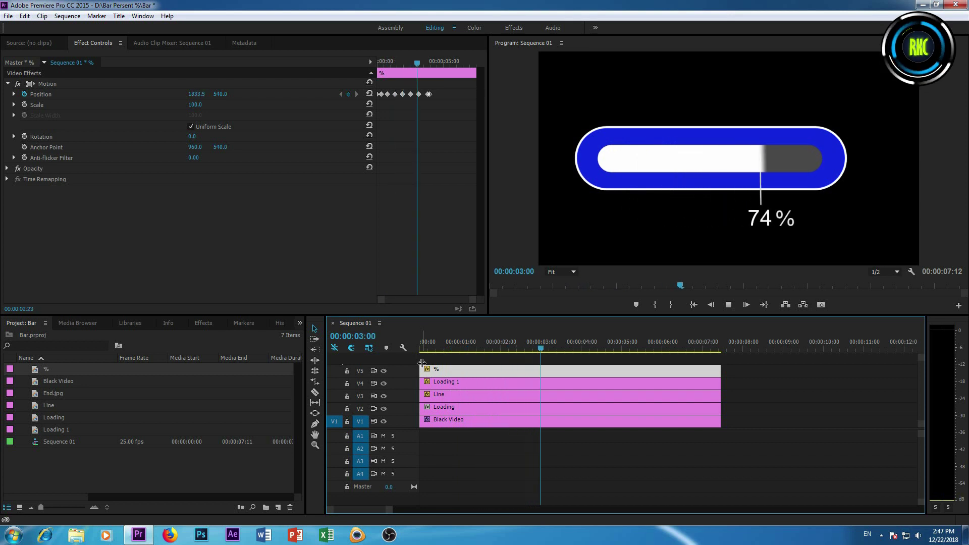
pyautogui.press('space')
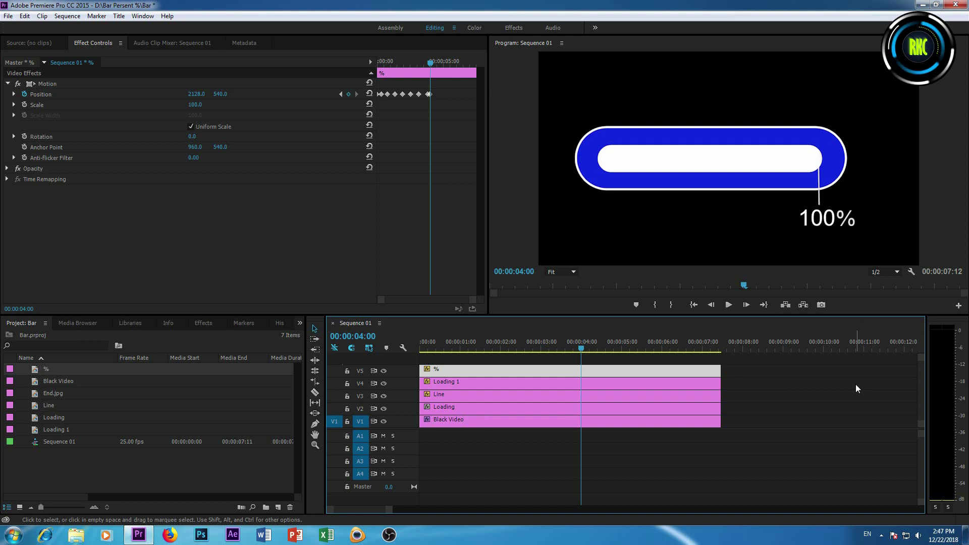
pyautogui.moveTo(582, 346); pyautogui.dragTo(422, 346)
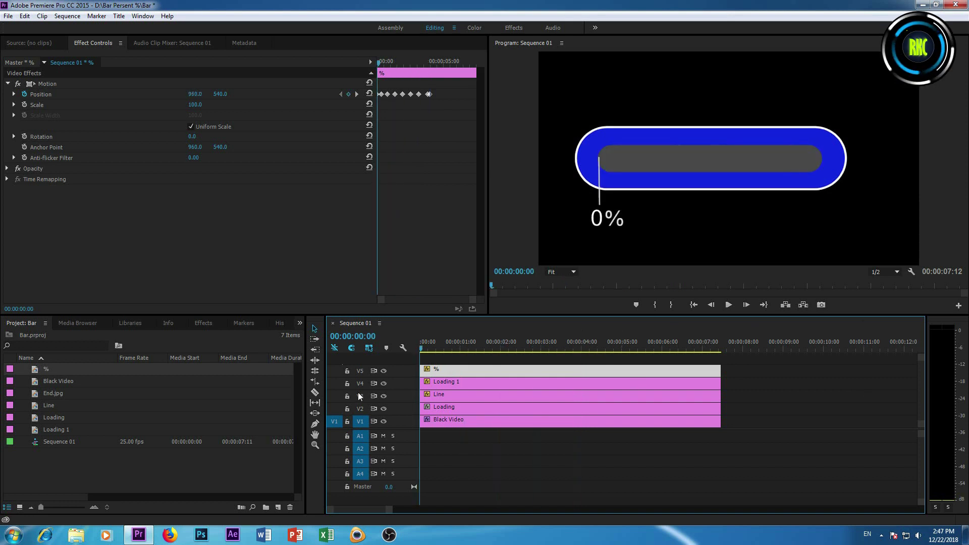
pyautogui.press('space')
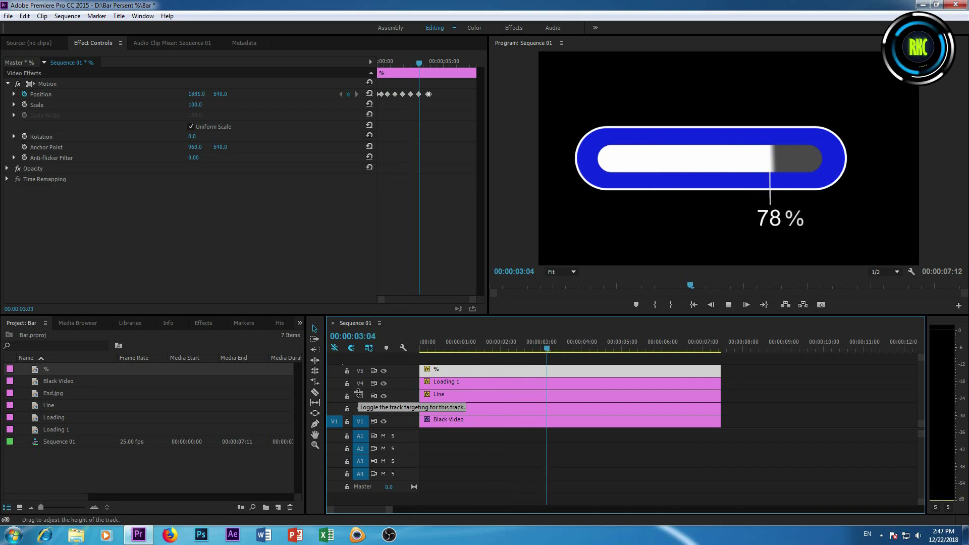
pyautogui.press('space')
pyautogui.press('Left')
pyautogui.press('Left')
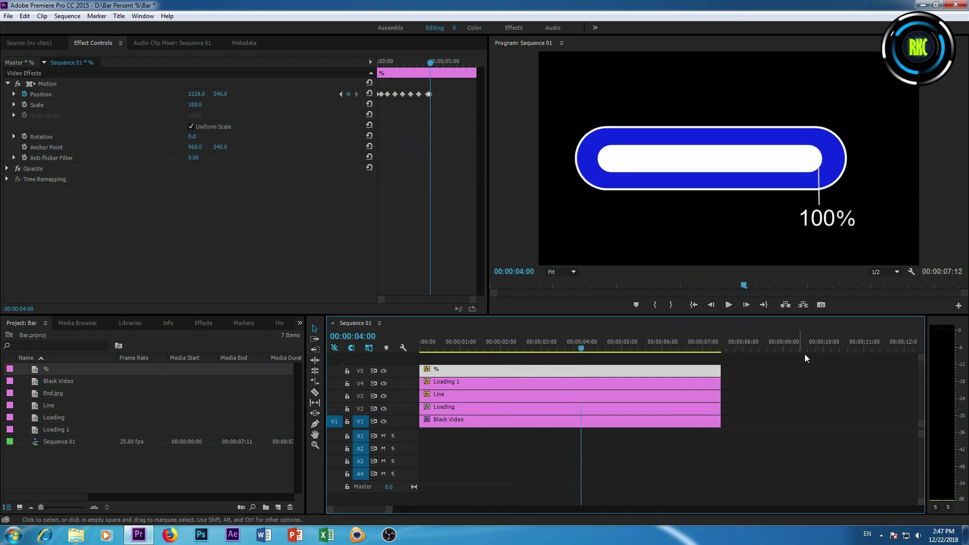
pyautogui.click(821, 305)
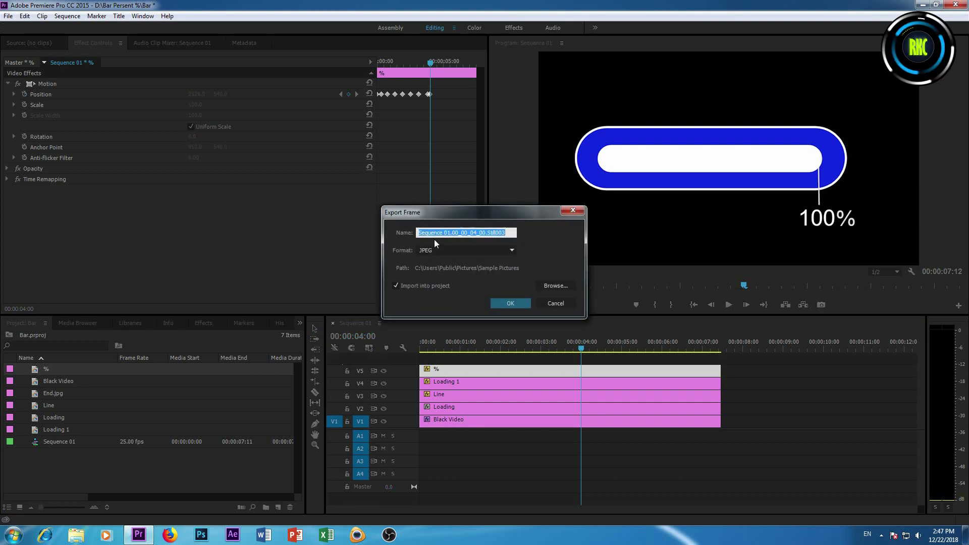
# - Export the 100% frame as End.jpg, overwrite the old file, and place it on a new top track at 4:00
pyautogui.press('BackSpace')
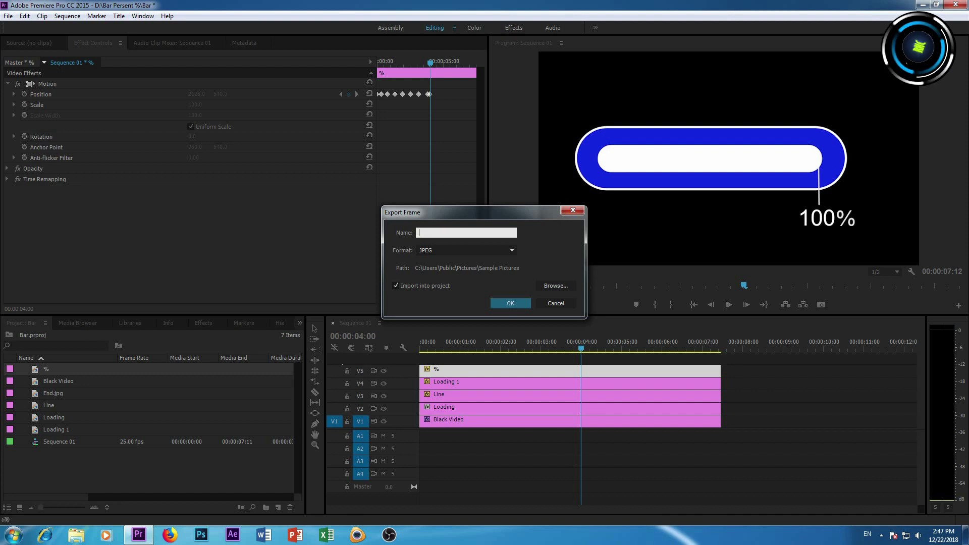
pyautogui.write('End')
pyautogui.press('Return')
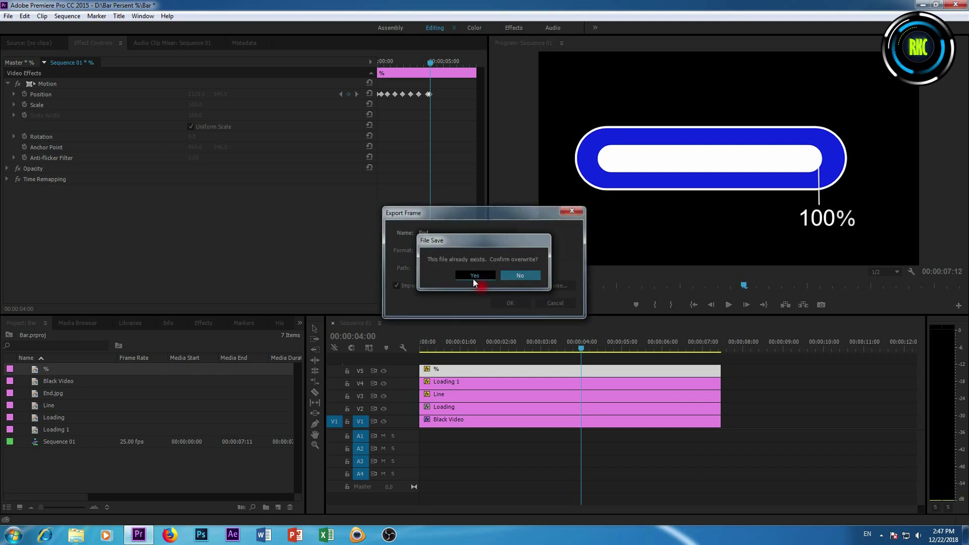
pyautogui.click(473, 278)
pyautogui.moveTo(50, 405); pyautogui.dragTo(598, 368)
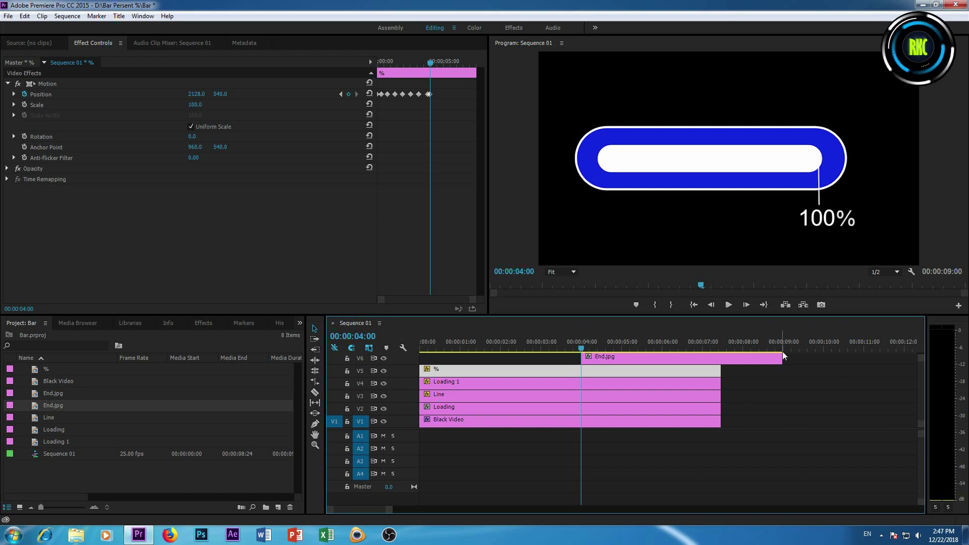
# - Trim End.jpg to end with the other clips at 7:12 and play the sequence from the start
pyautogui.moveTo(782, 352); pyautogui.dragTo(722, 367)
pyautogui.press('Home')
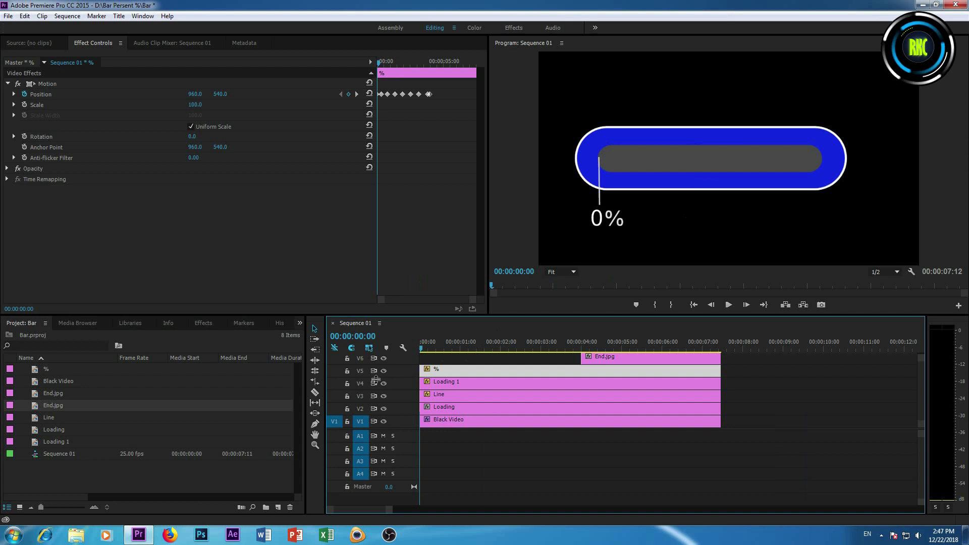
pyautogui.press('space')
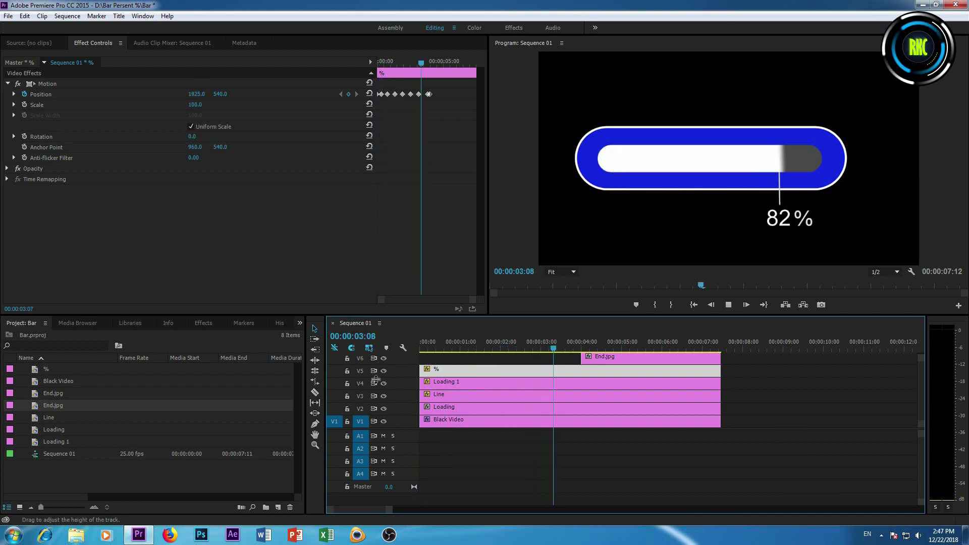
# - Stop playback on the full 100% bar and save the Bar project
pyautogui.press('space')
pyautogui.press('Return')
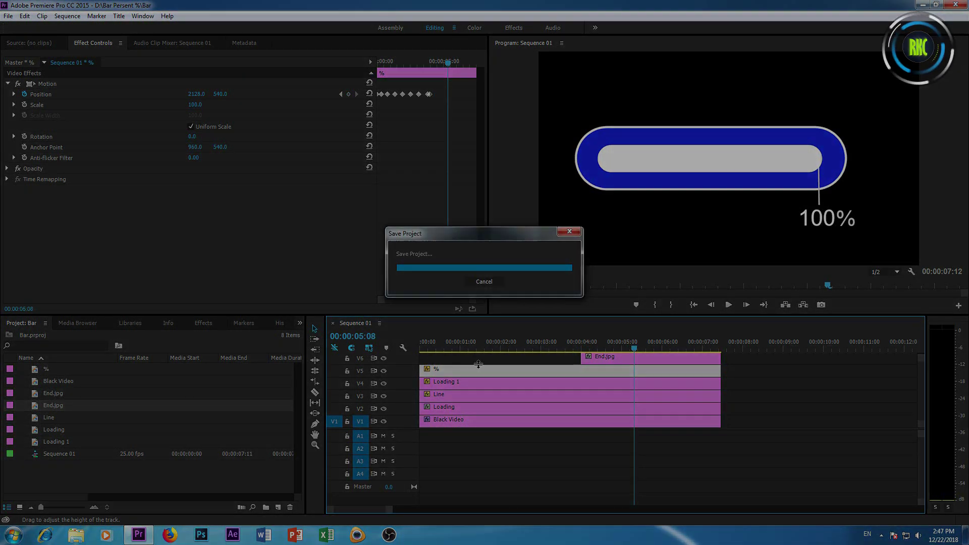